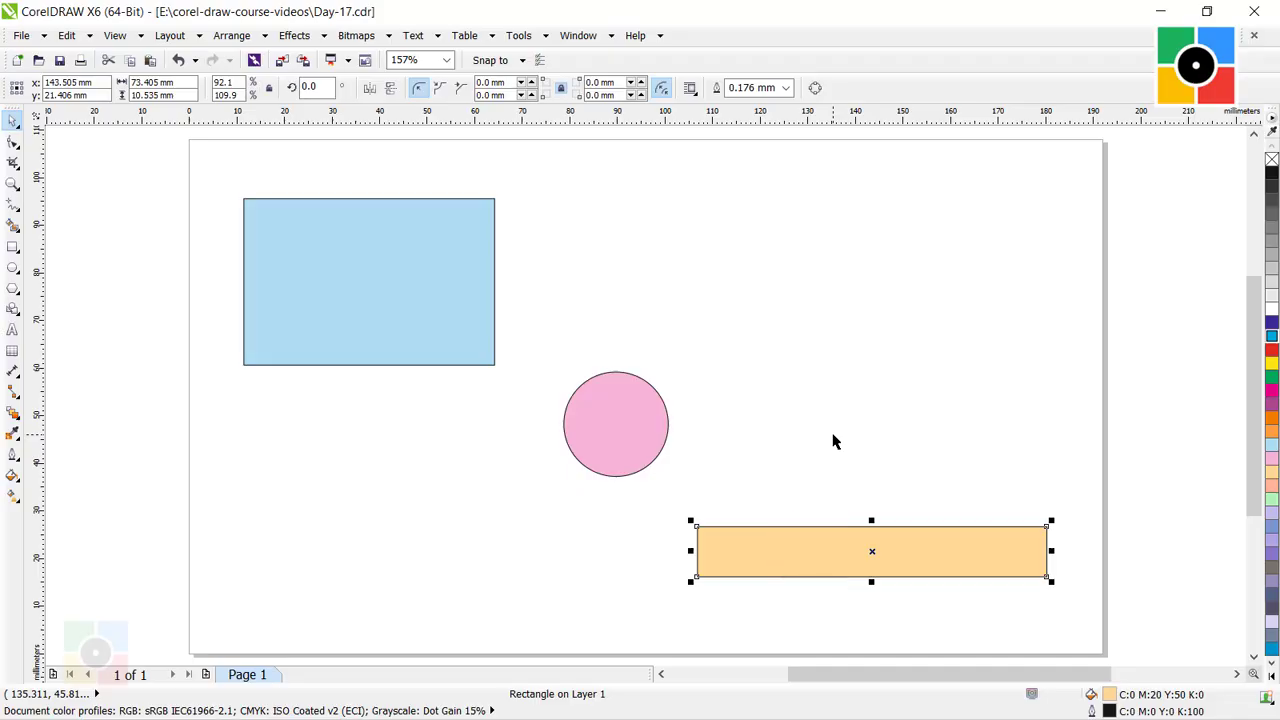
- Move the pink circle and the orange bar up beside the blue rectangle to form a horizontal row
click(808, 341)
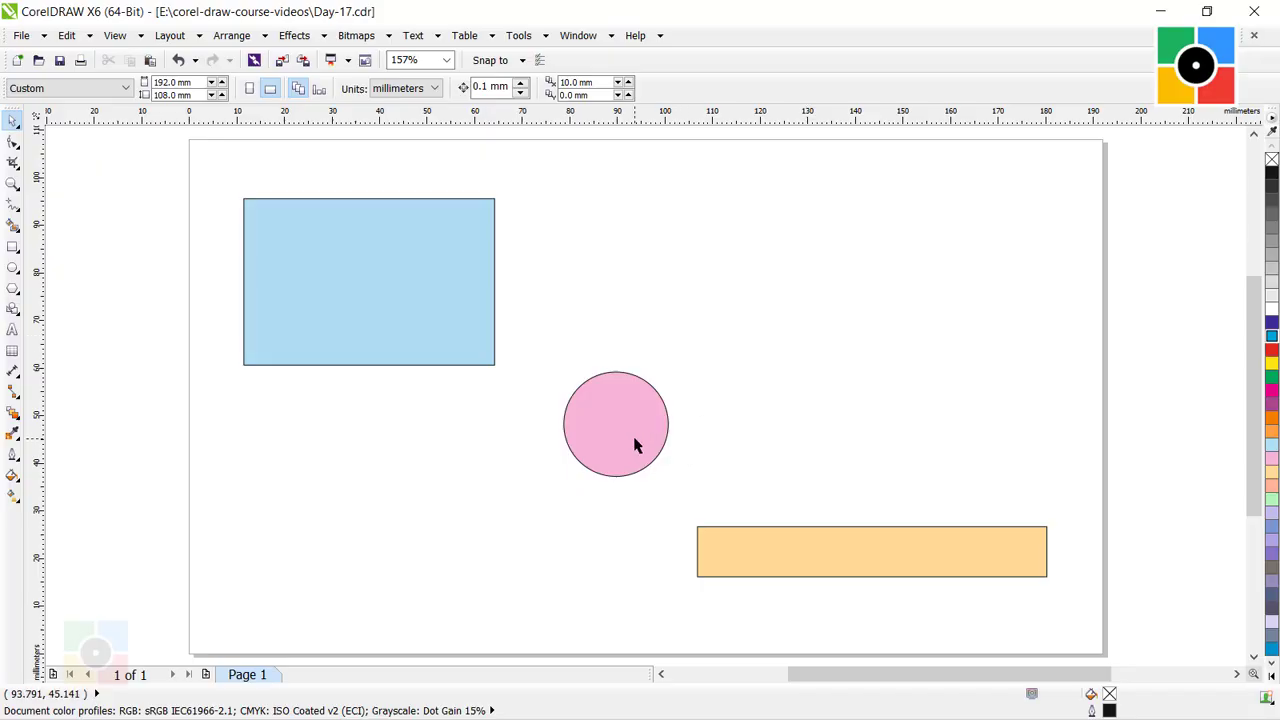
drag(634, 443, 641, 304)
drag(830, 550, 850, 283)
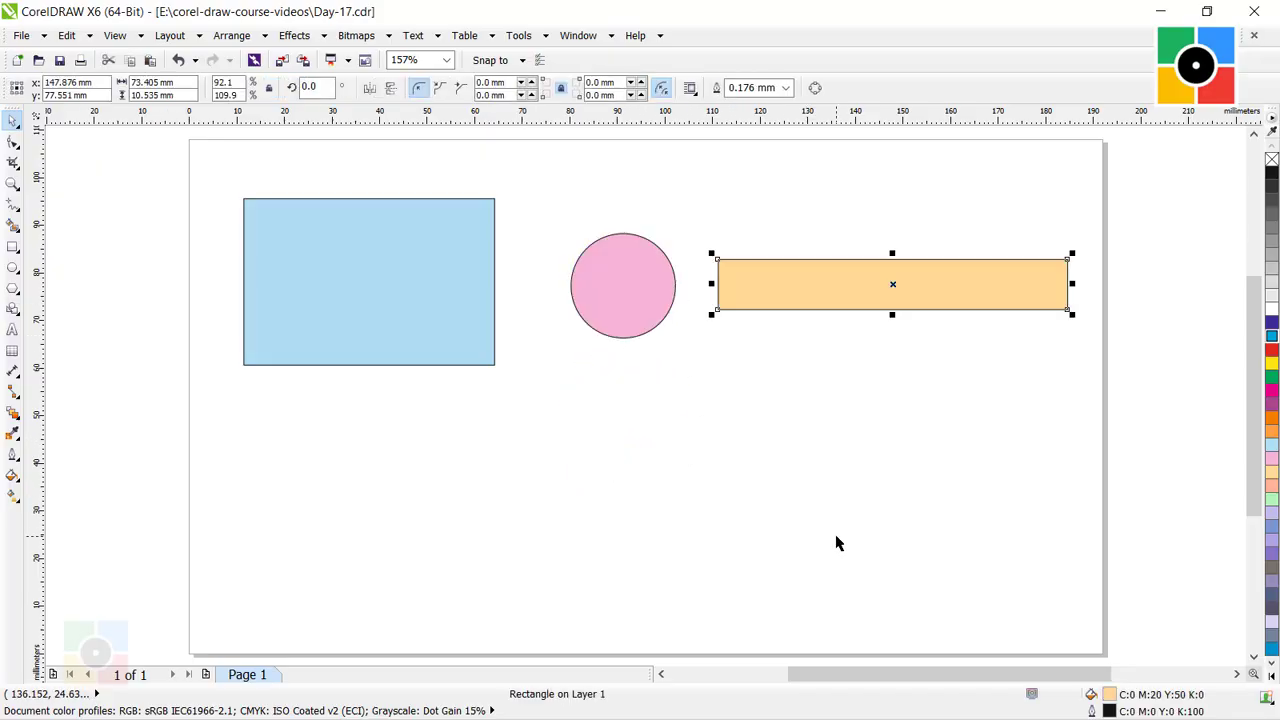
click(724, 469)
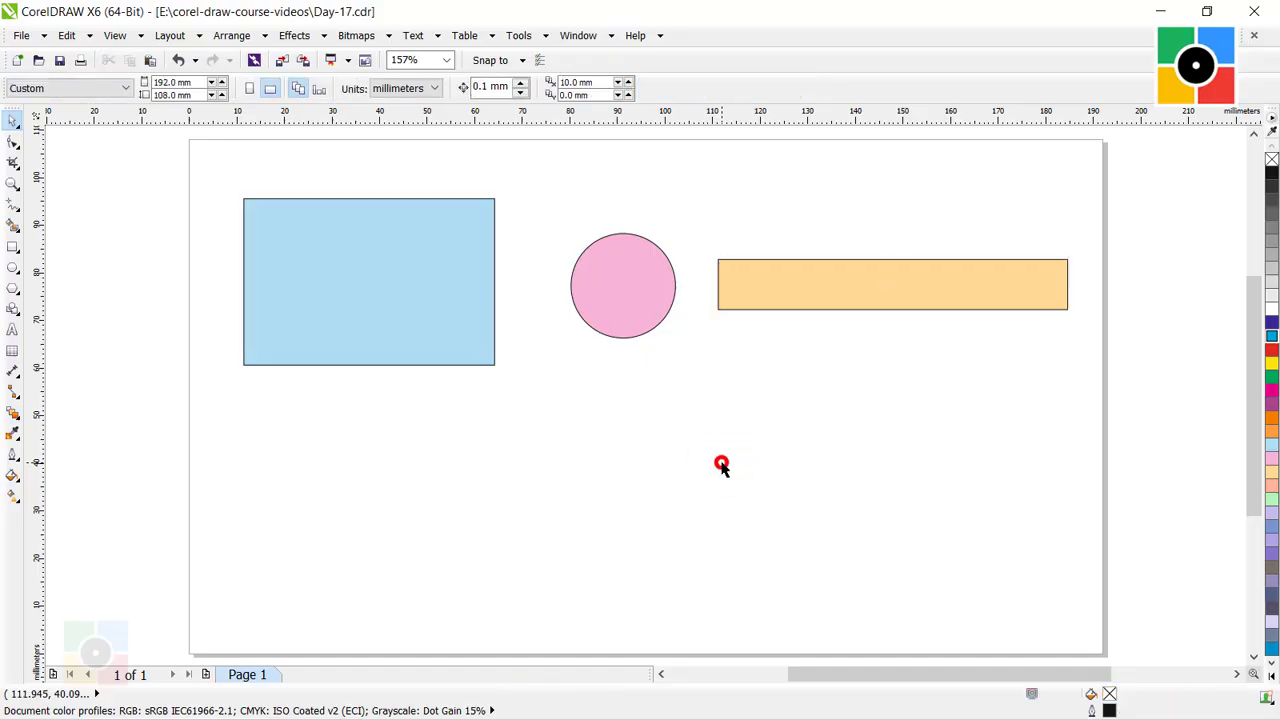
- Rearrange the shapes into a centred vertical stack with the blue rectangle on top, the circle in the middle and the orange bar below
drag(857, 288, 601, 582)
drag(621, 300, 627, 467)
drag(443, 320, 706, 313)
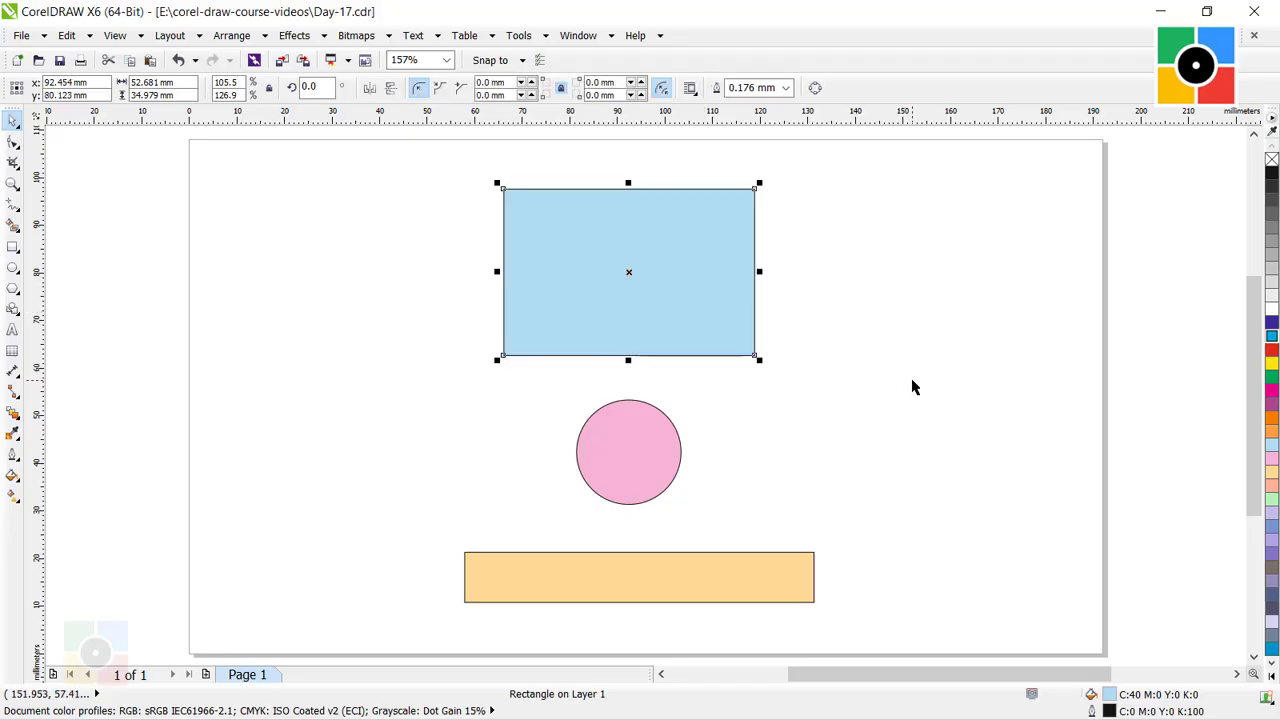
click(912, 387)
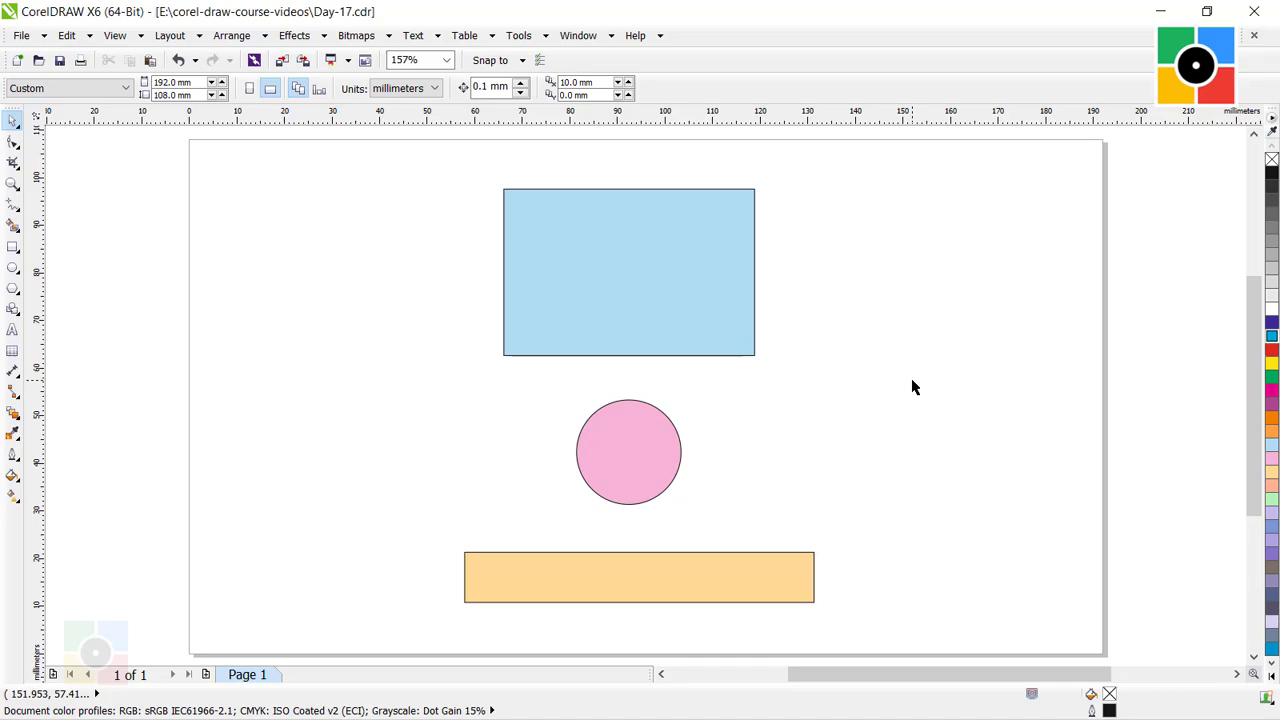
- Rearrange the stacked shapes into a horizontal row: blue rectangle, pink circle, orange bar
drag(697, 313, 437, 320)
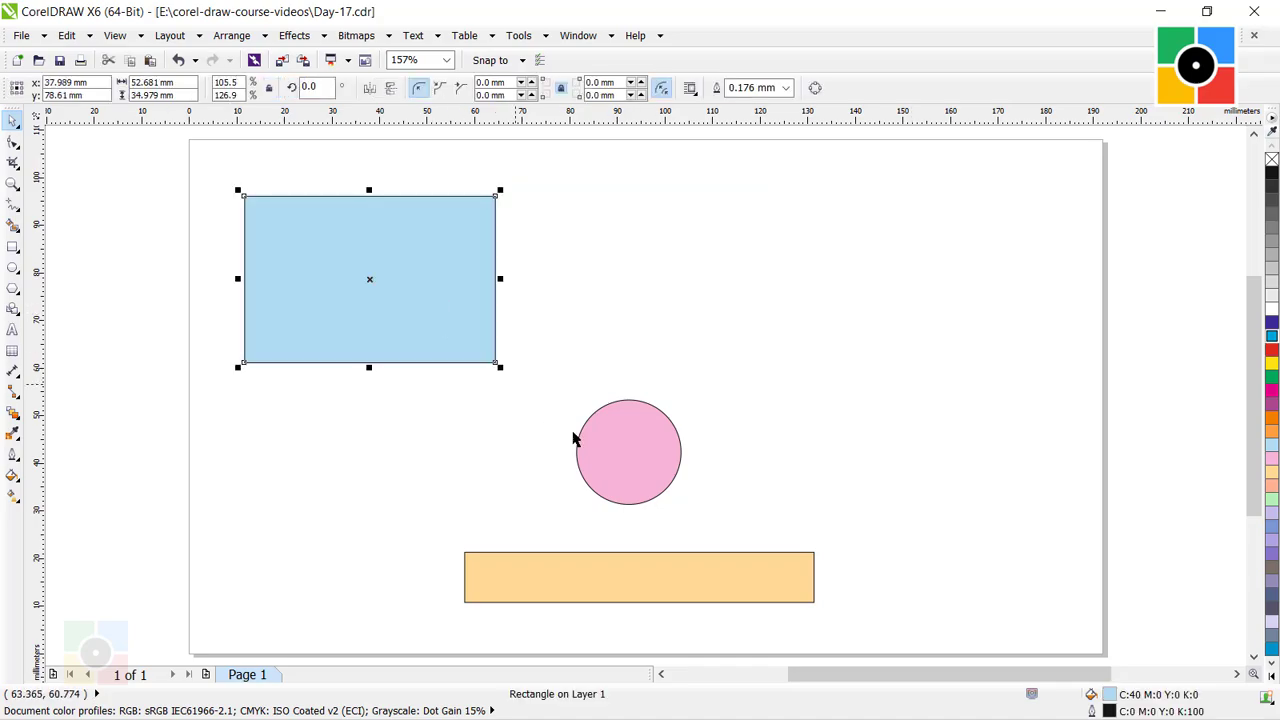
drag(634, 463, 629, 297)
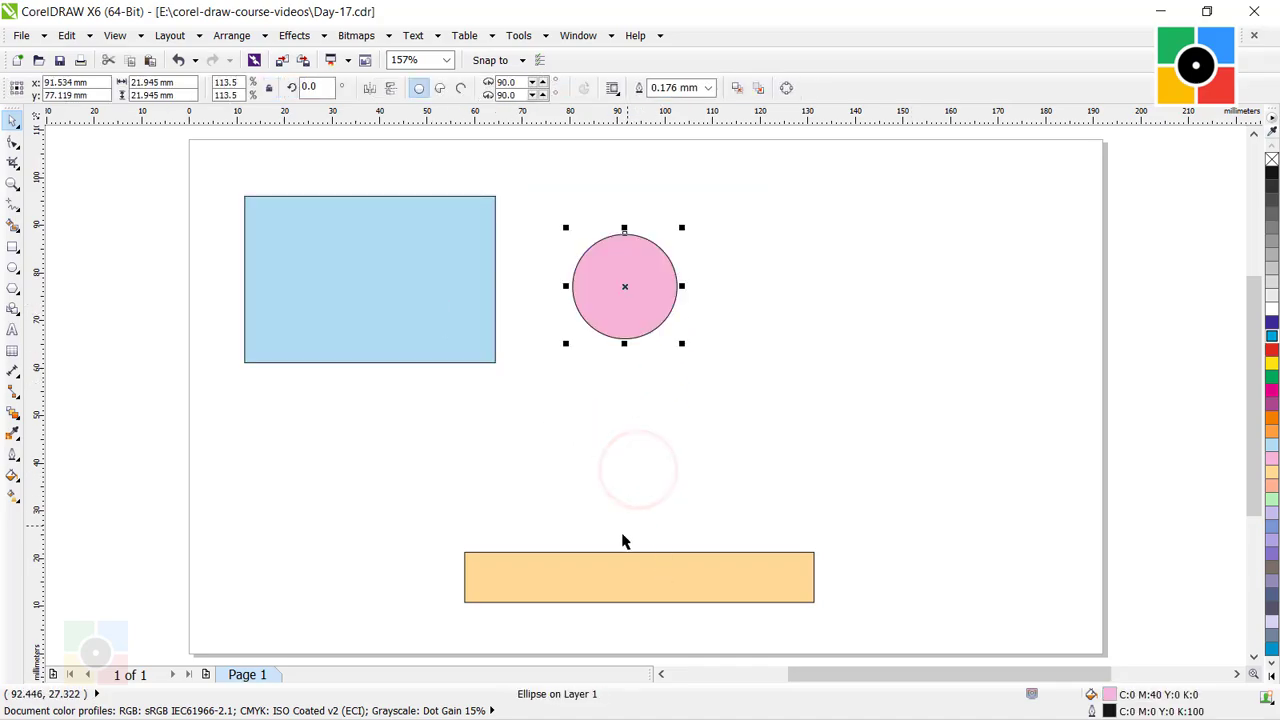
drag(630, 566, 872, 276)
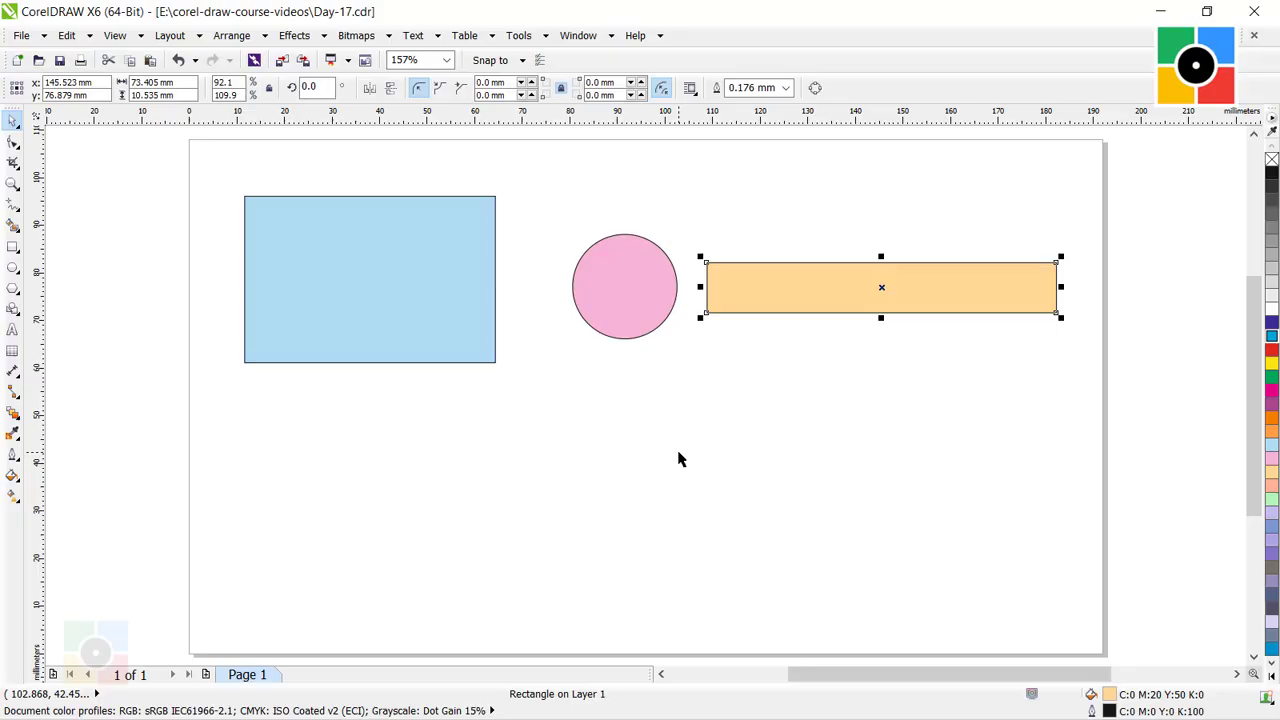
- Raise the circle and orange bar level with the blue rectangle's top edge, using a horizontal guideline along that edge
drag(669, 293, 622, 266)
click(740, 420)
click(766, 431)
drag(800, 297, 800, 227)
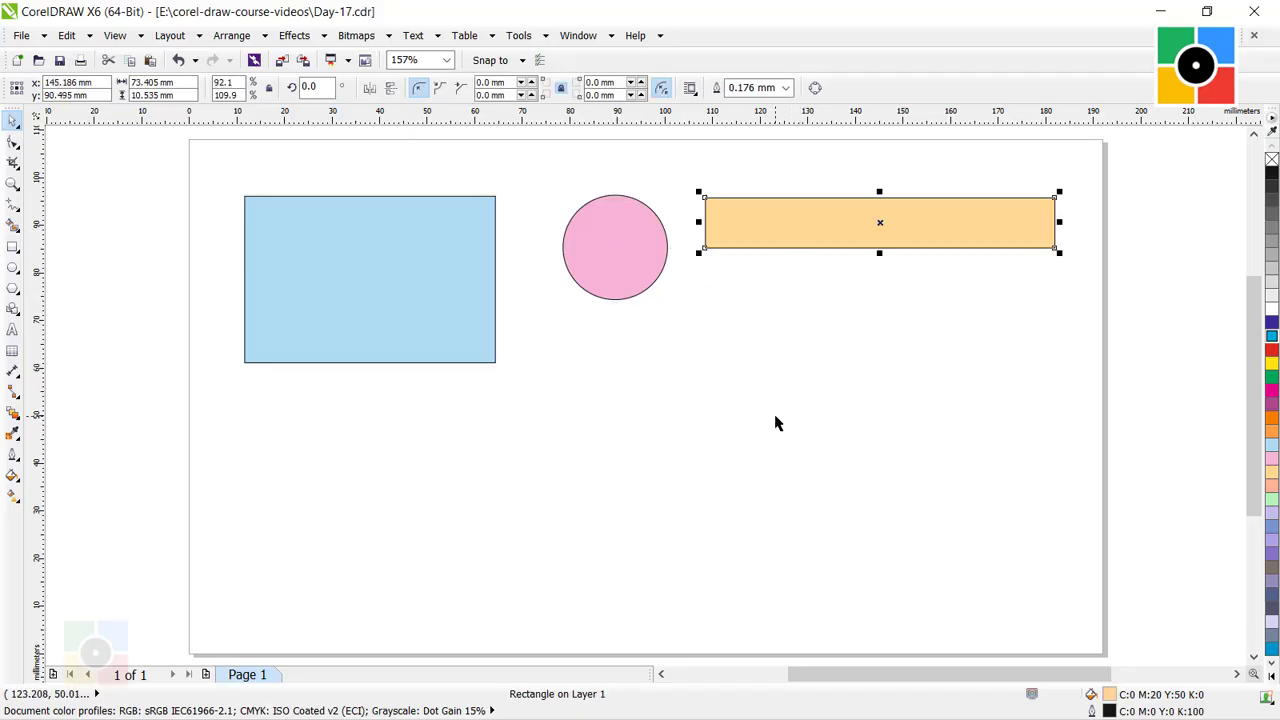
click(771, 417)
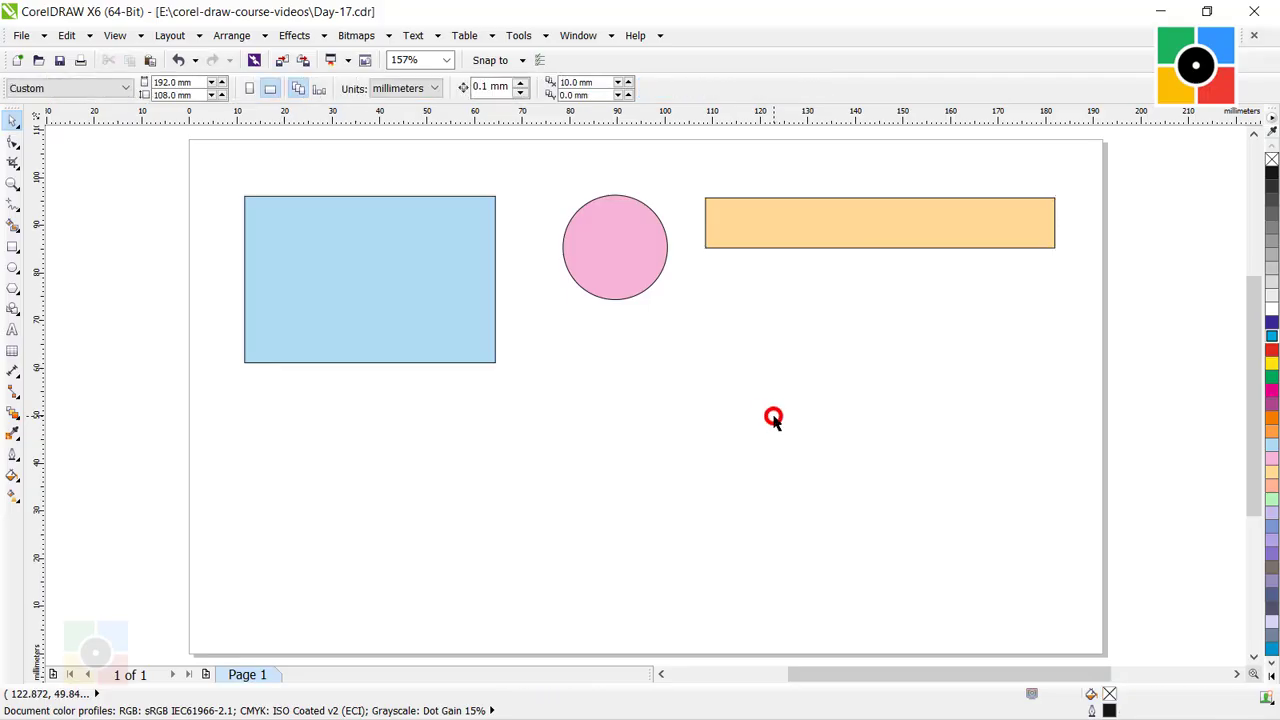
key(ctrl+z)
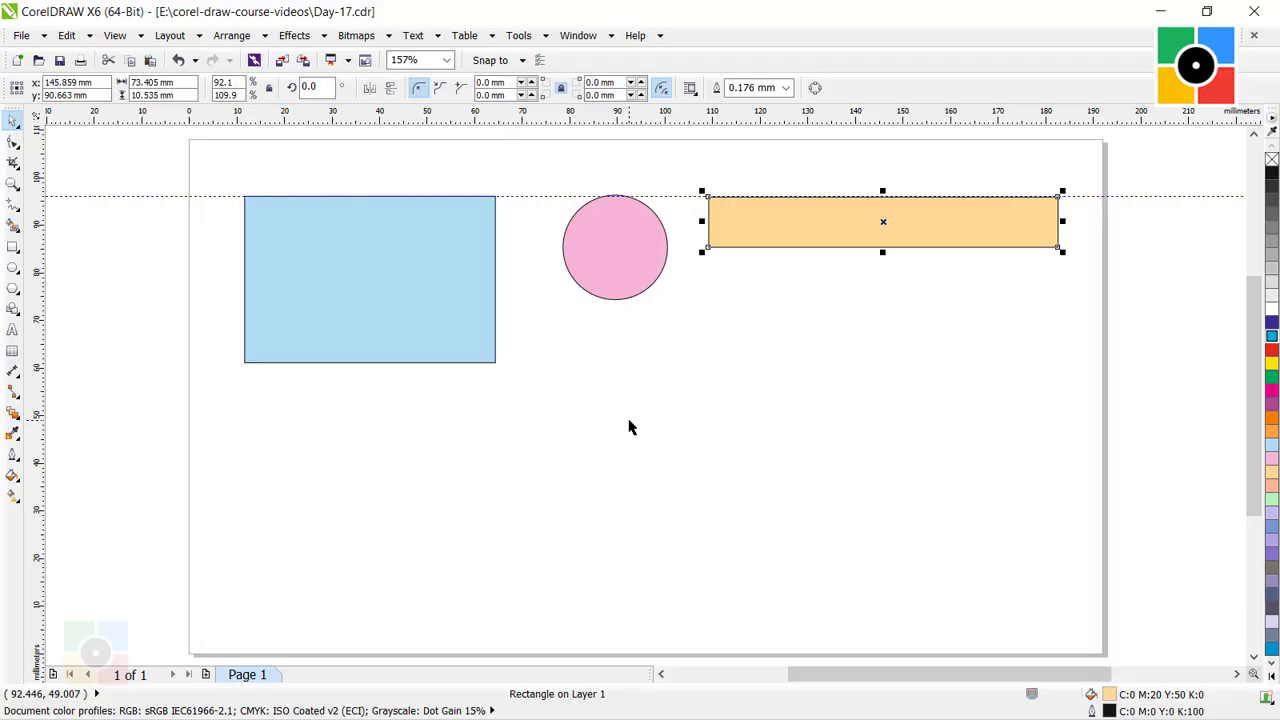
click(779, 343)
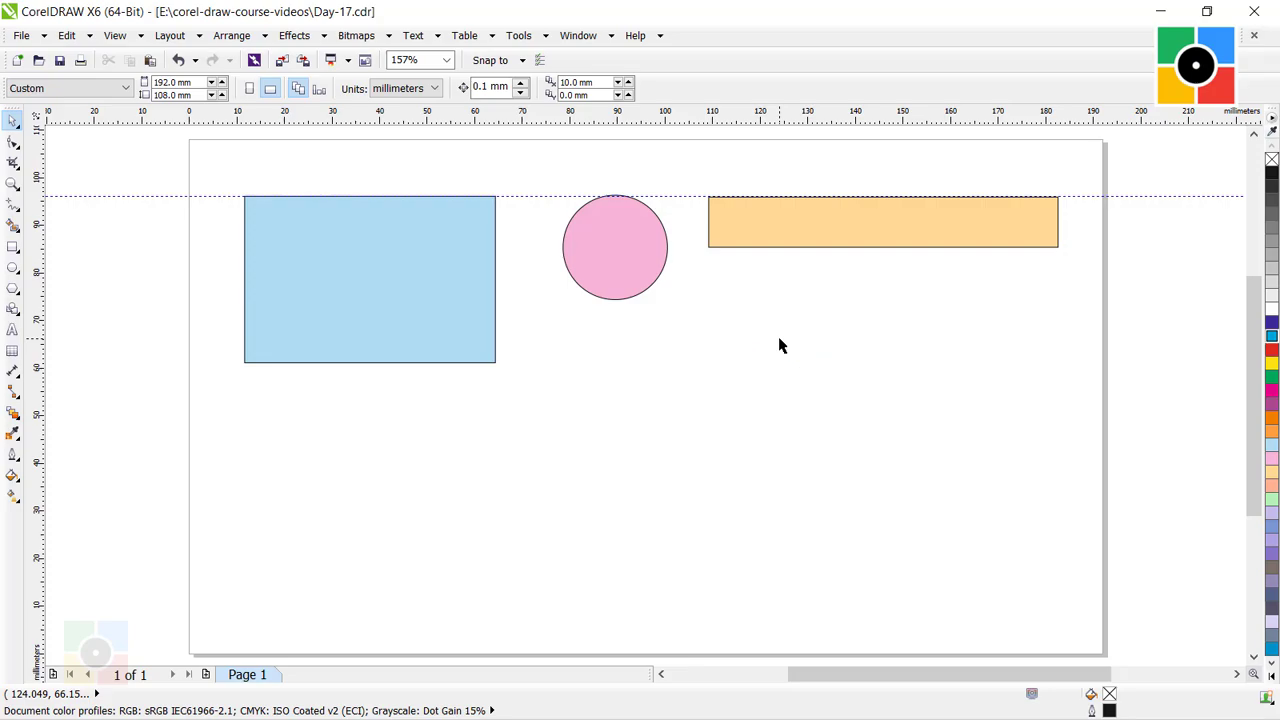
- Lower the circle and orange bar to the row's middle and move the horizontal guideline to about 81.6 mm, through their centres
drag(625, 247, 623, 267)
click(783, 232)
drag(783, 232, 778, 277)
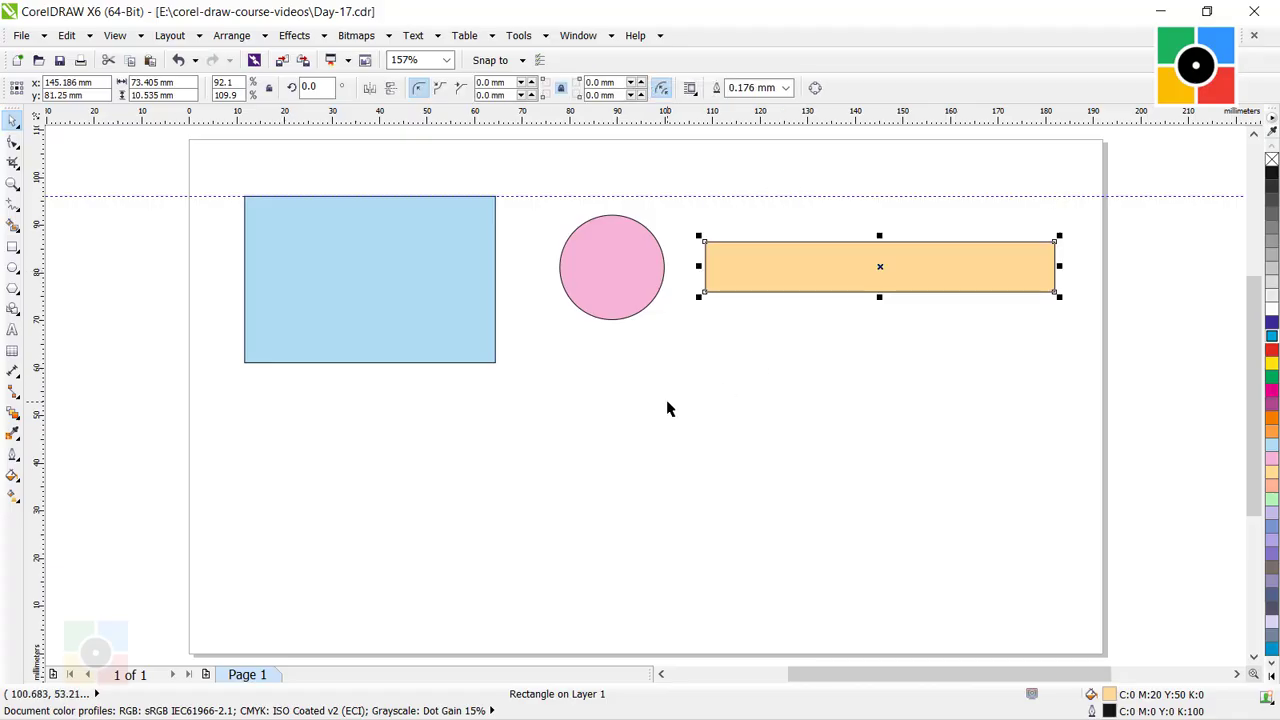
click(668, 408)
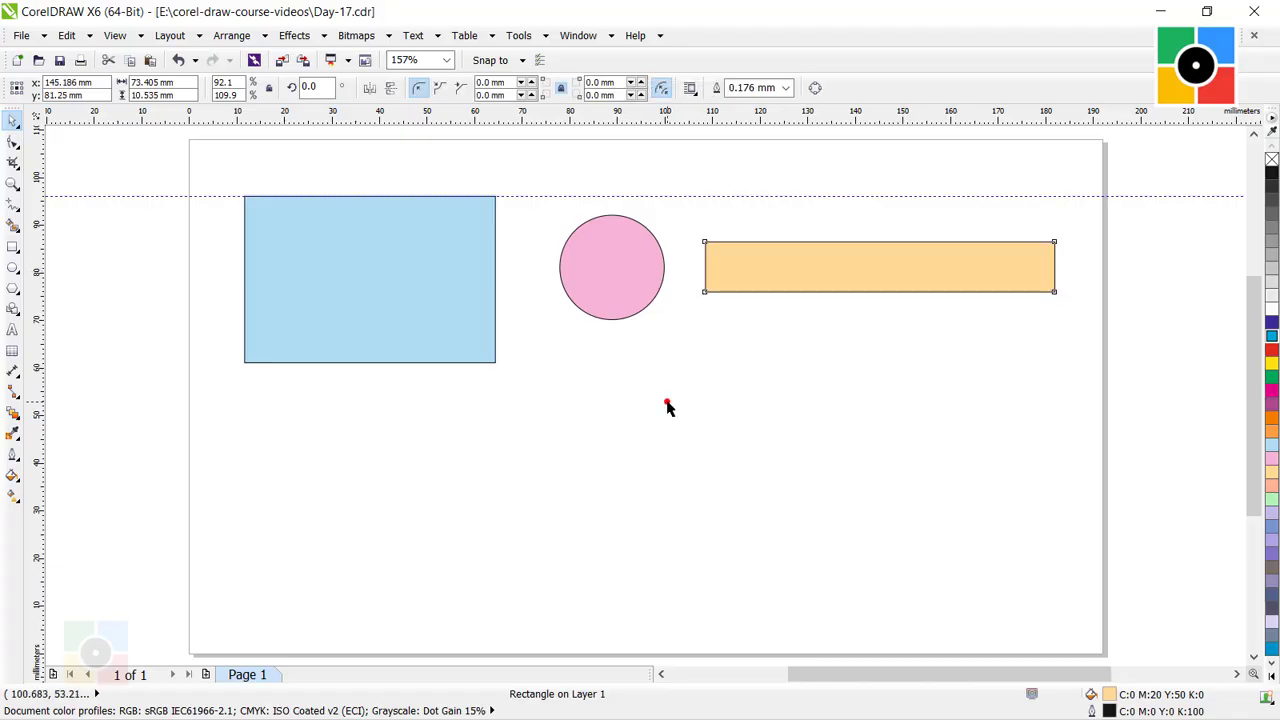
click(704, 197)
drag(704, 197, 714, 265)
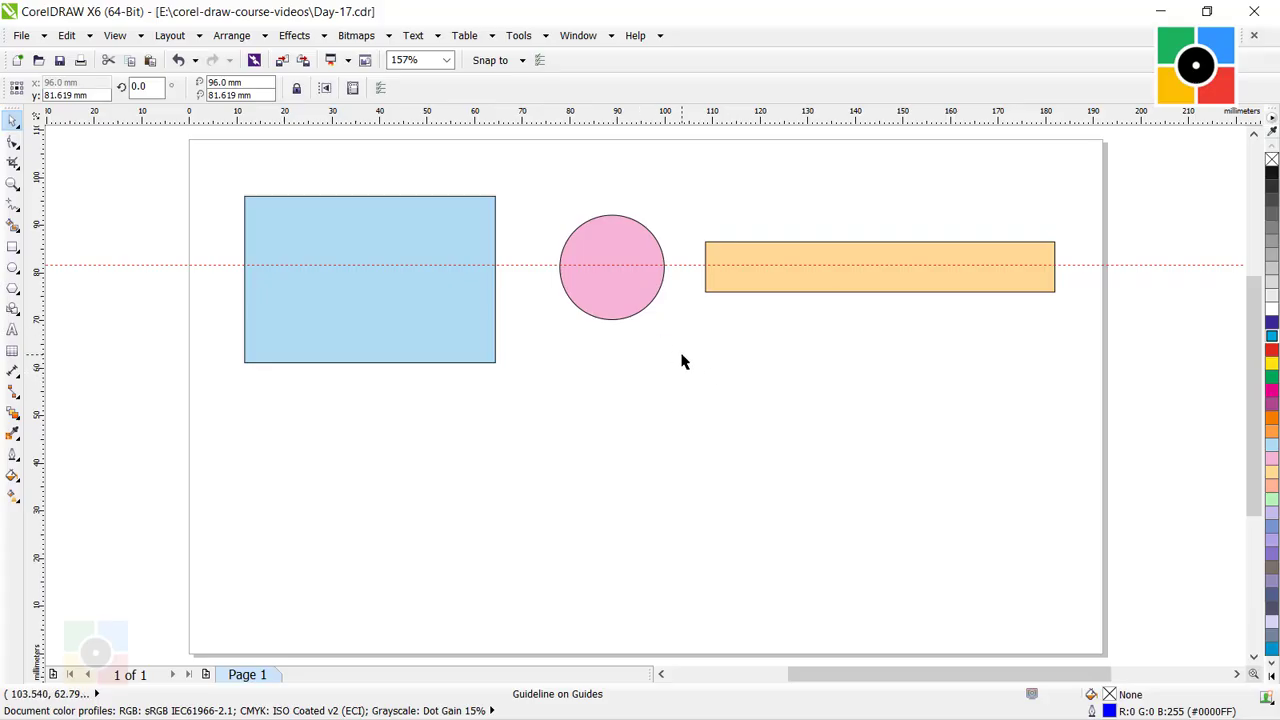
- Align the bottom edges of the circle and orange bar with the blue rectangle's, moving the guideline down to about 60.9 mm
drag(620, 282, 619, 328)
drag(774, 280, 771, 349)
click(734, 404)
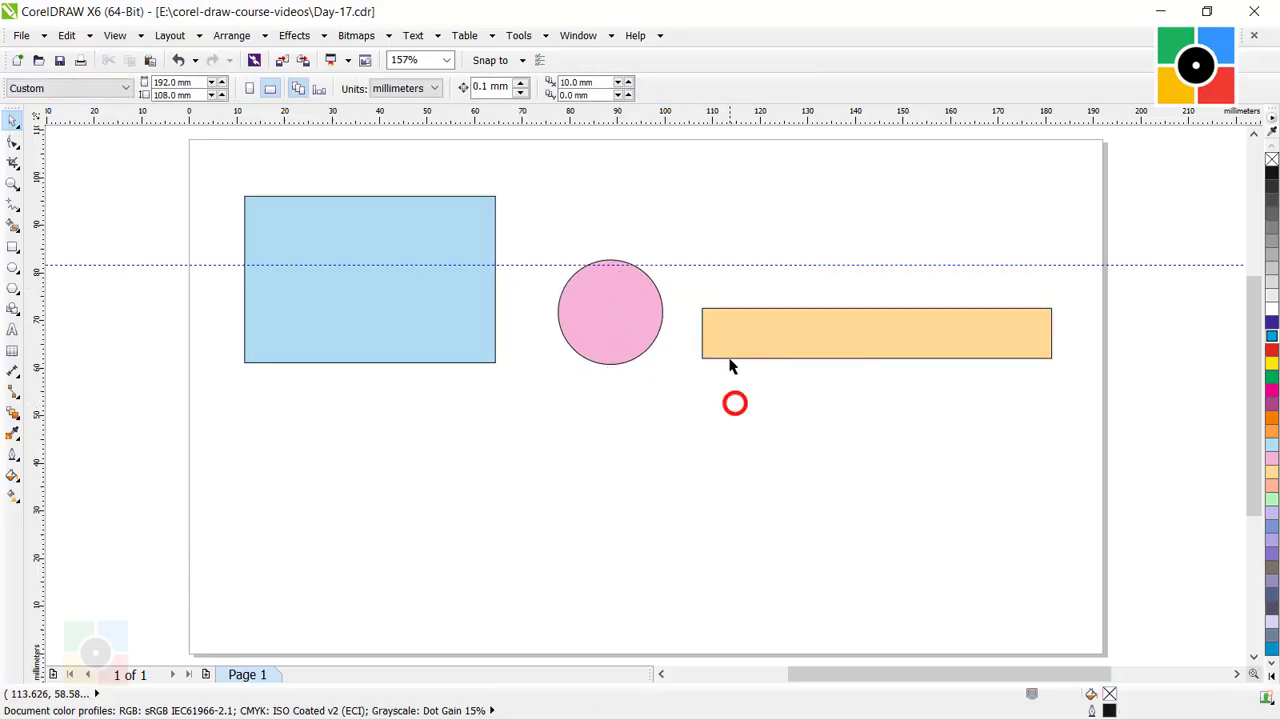
drag(731, 266, 741, 364)
click(806, 333)
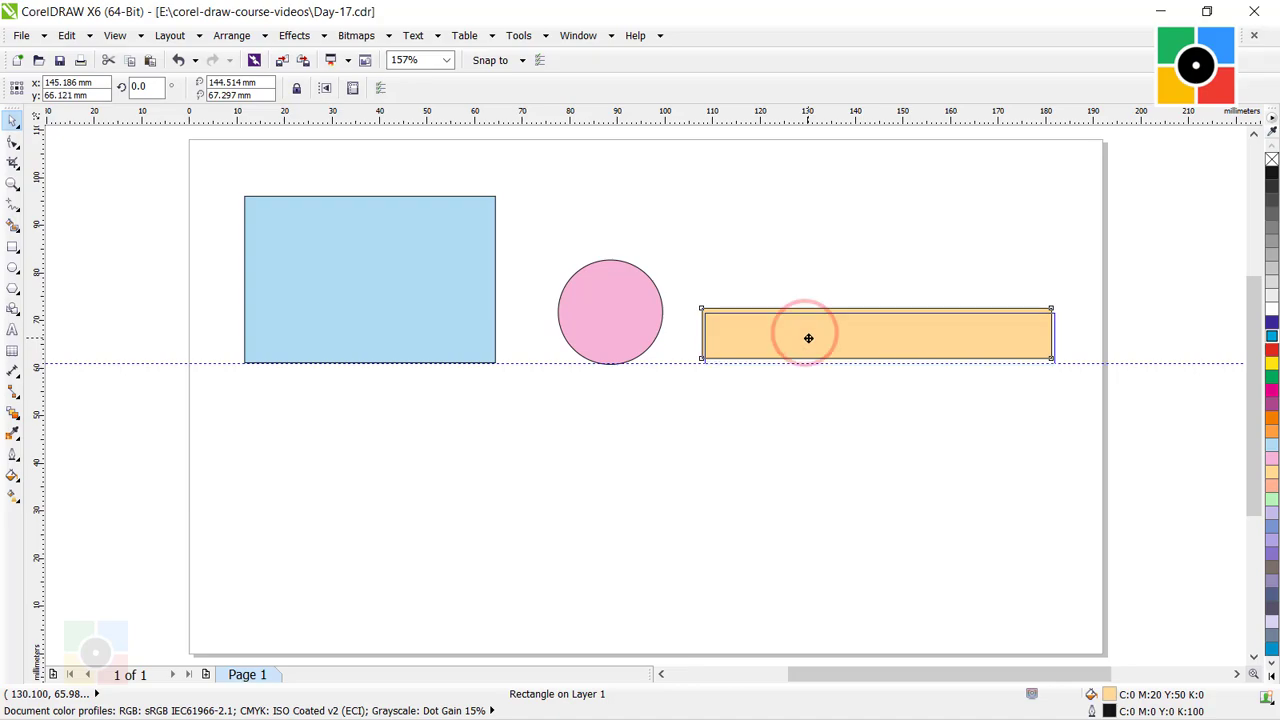
drag(808, 338, 808, 340)
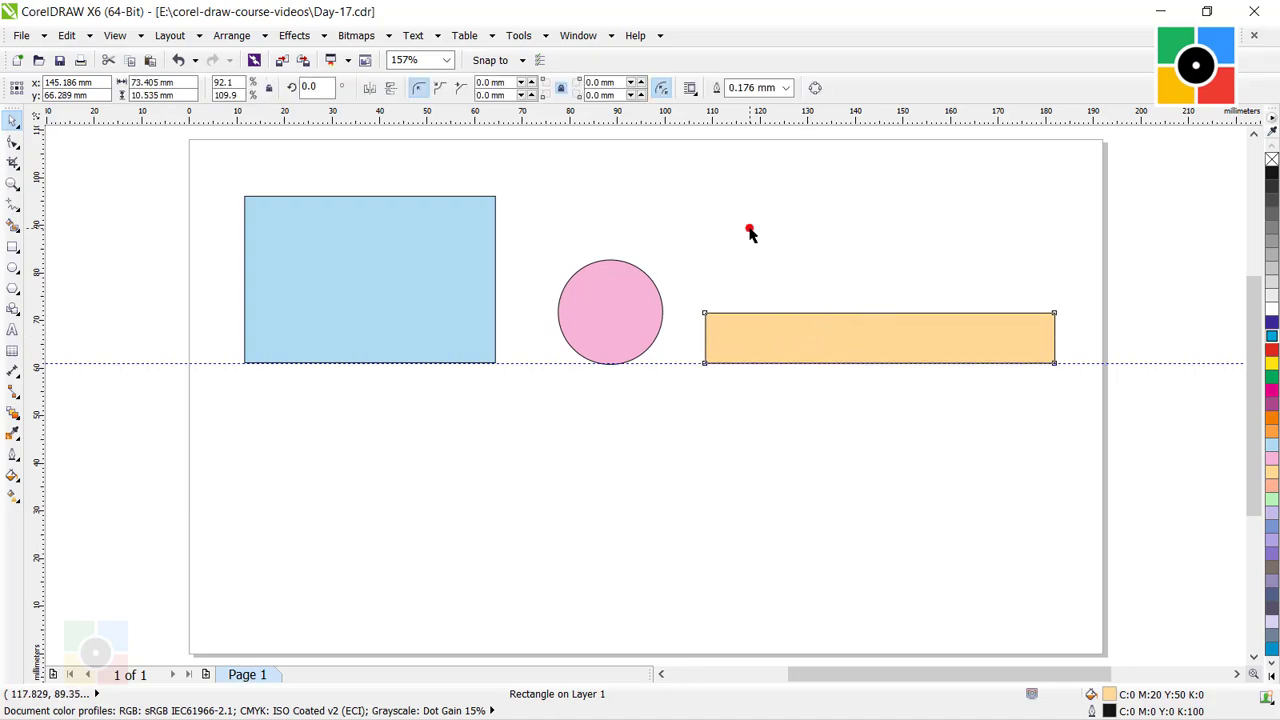
click(752, 235)
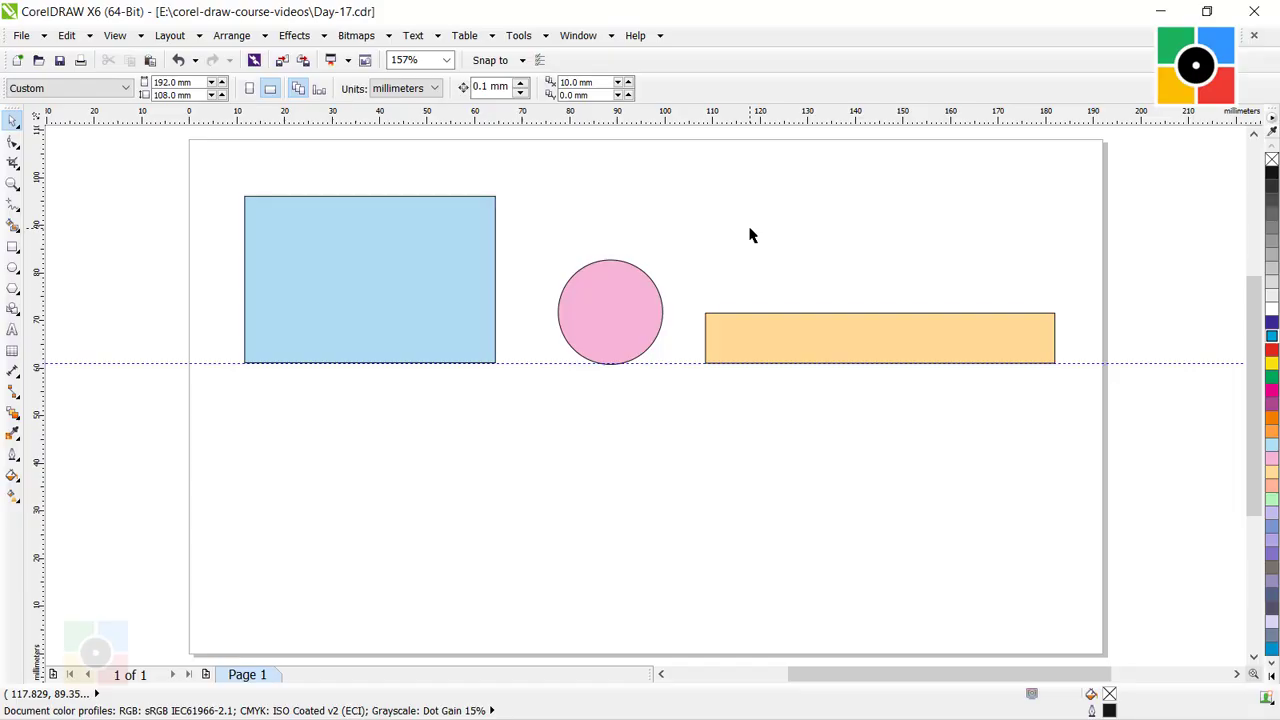
- Delete the horizontal guideline and stack the shapes vertically, with the circle between the blue rectangle and the orange bar
drag(614, 293, 631, 386)
click(677, 364)
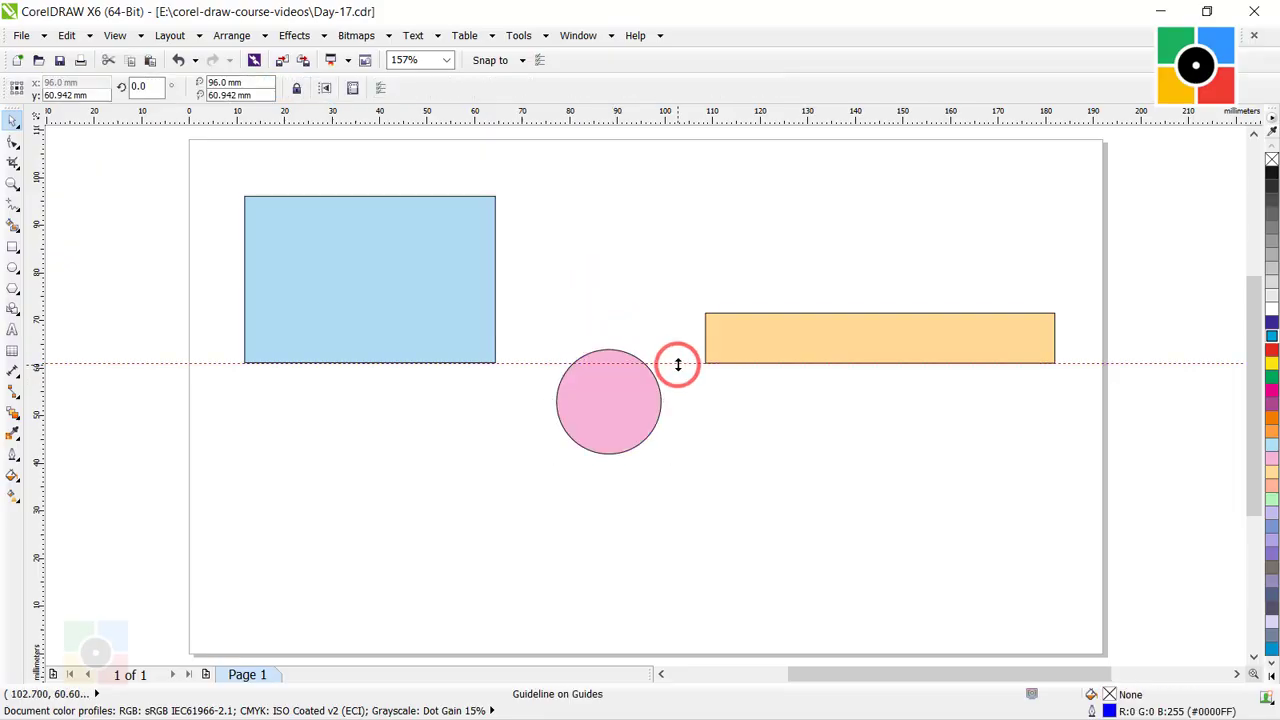
key(Delete)
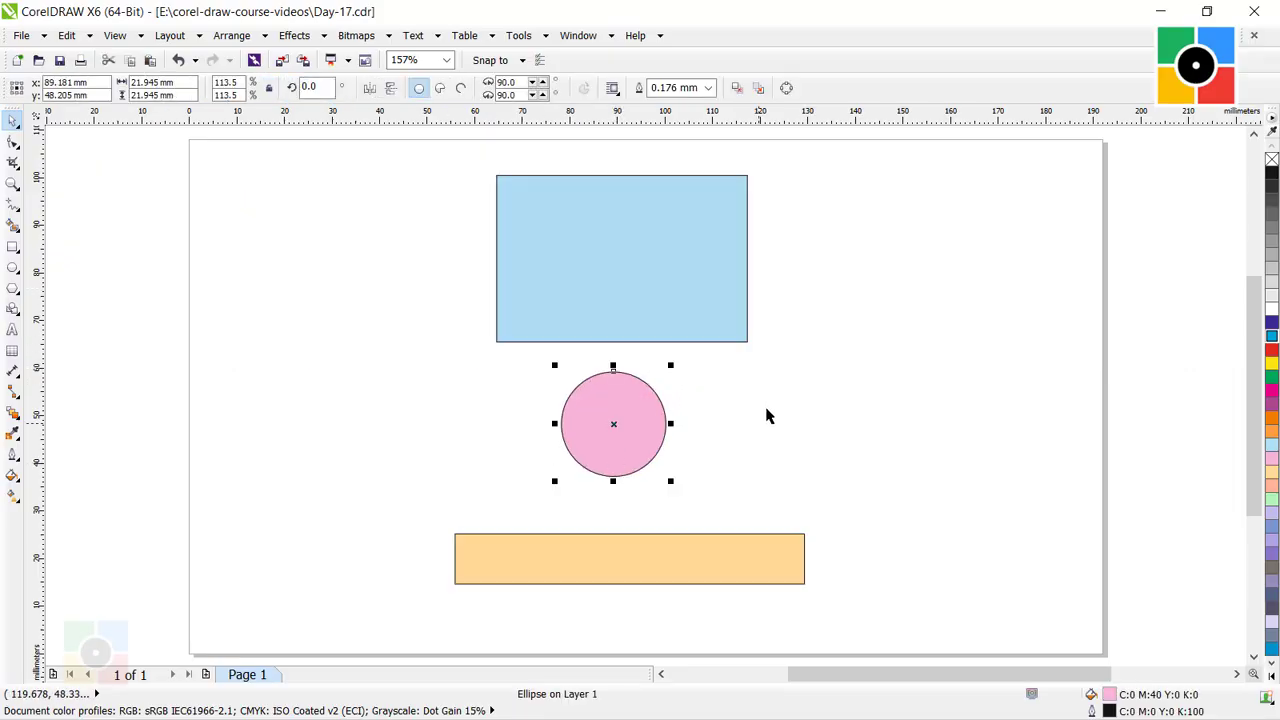
click(792, 397)
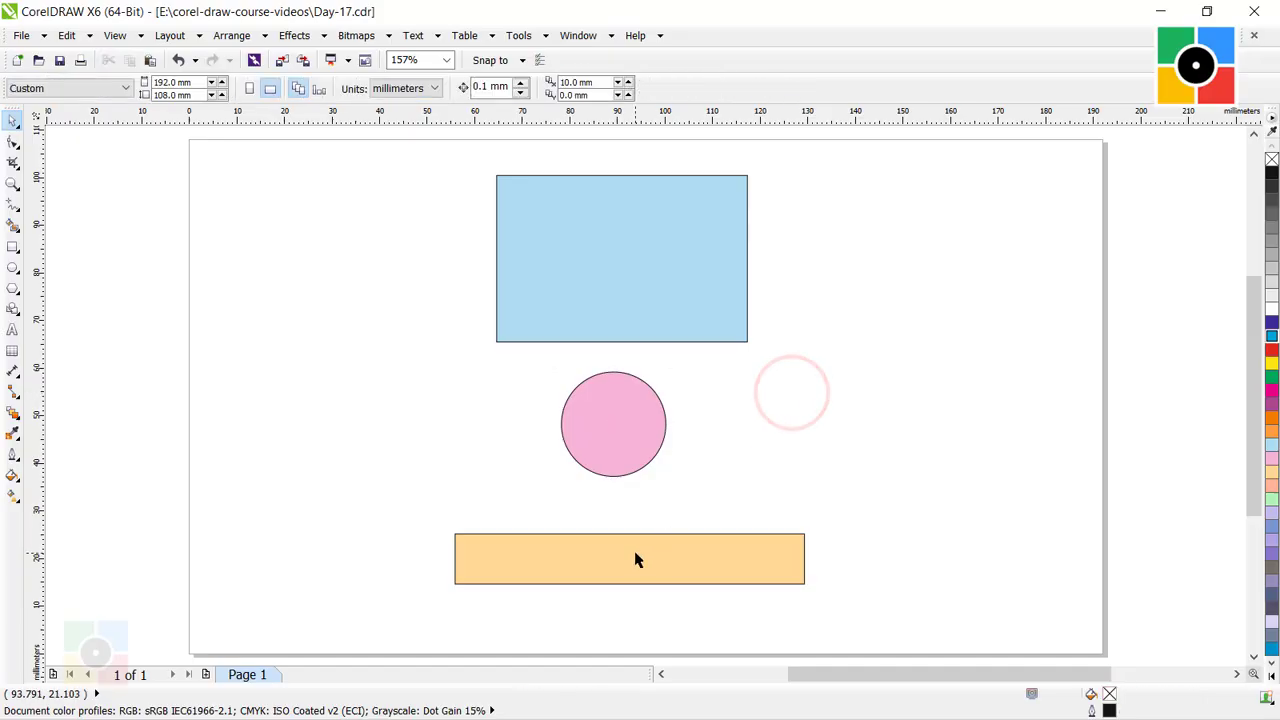
- Move the circle and orange bar so their left edges line up beneath the blue rectangle's left edge
drag(632, 560, 868, 551)
click(912, 405)
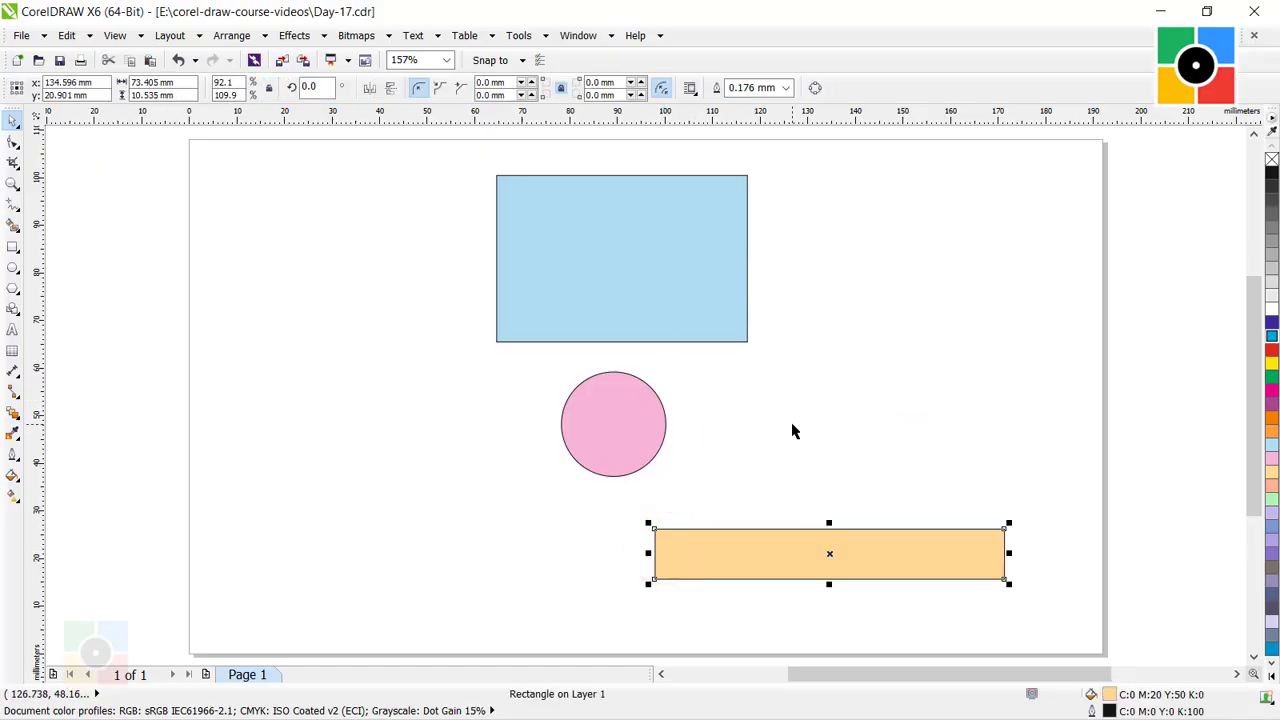
click(624, 433)
drag(646, 420, 580, 424)
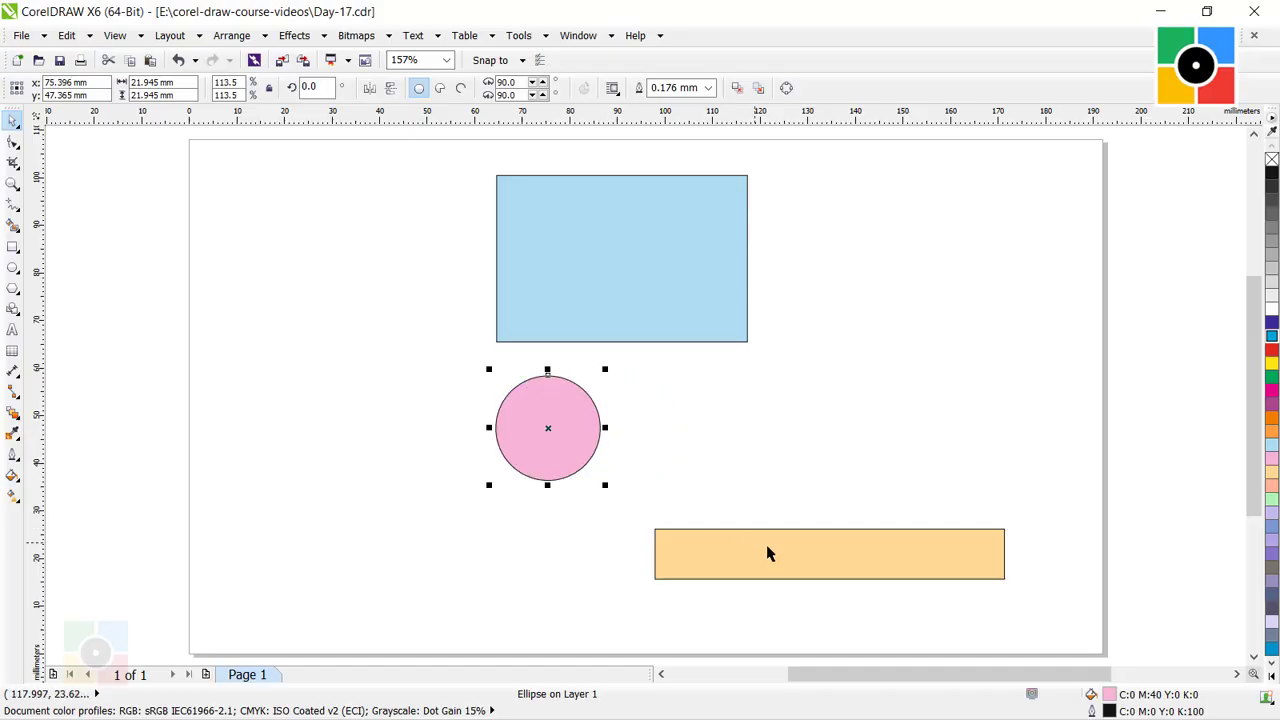
drag(784, 548, 622, 540)
click(371, 471)
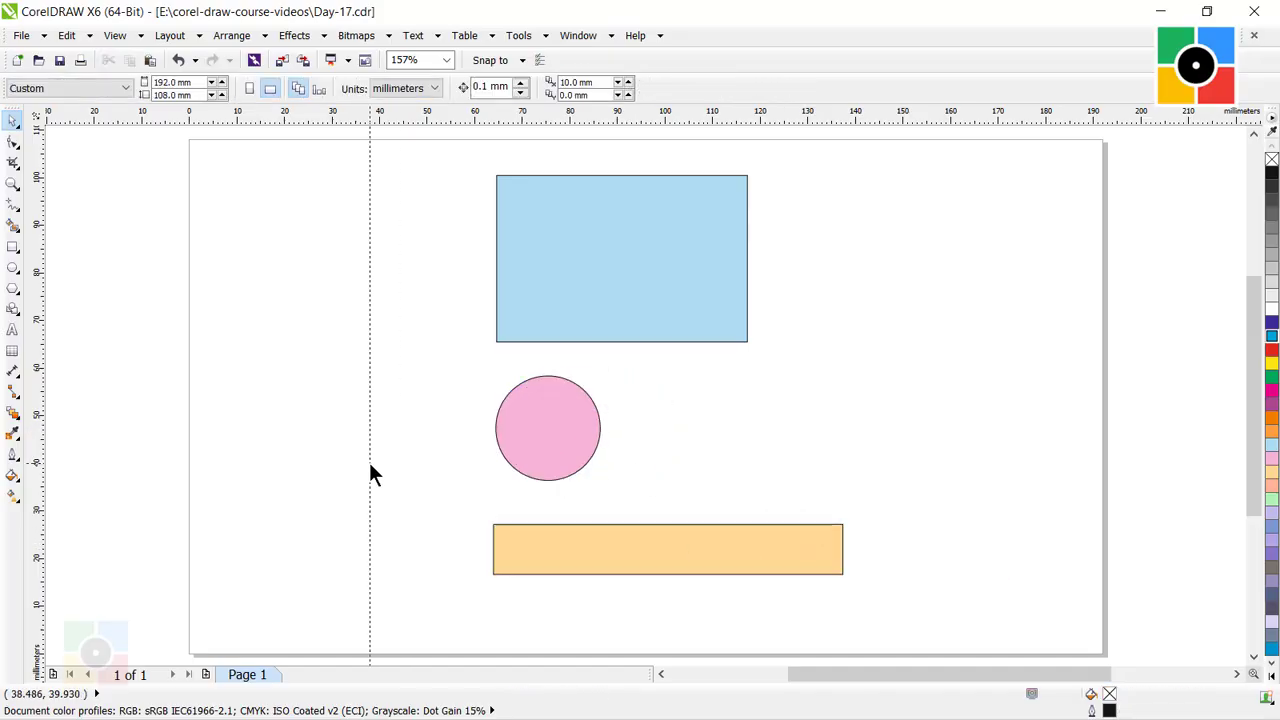
- Place a vertical guideline at about 64.5 mm on the rectangle's left edge and nudge the orange bar against it
drag(471, 466, 495, 464)
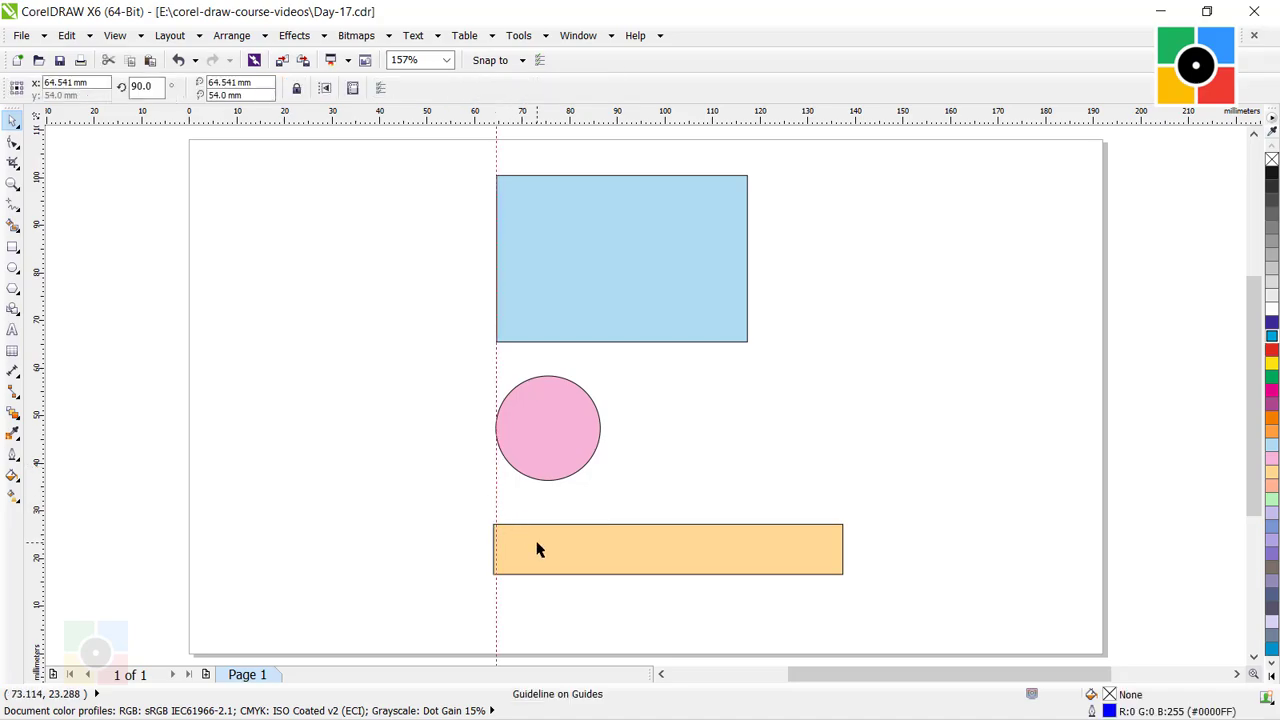
drag(537, 549, 540, 548)
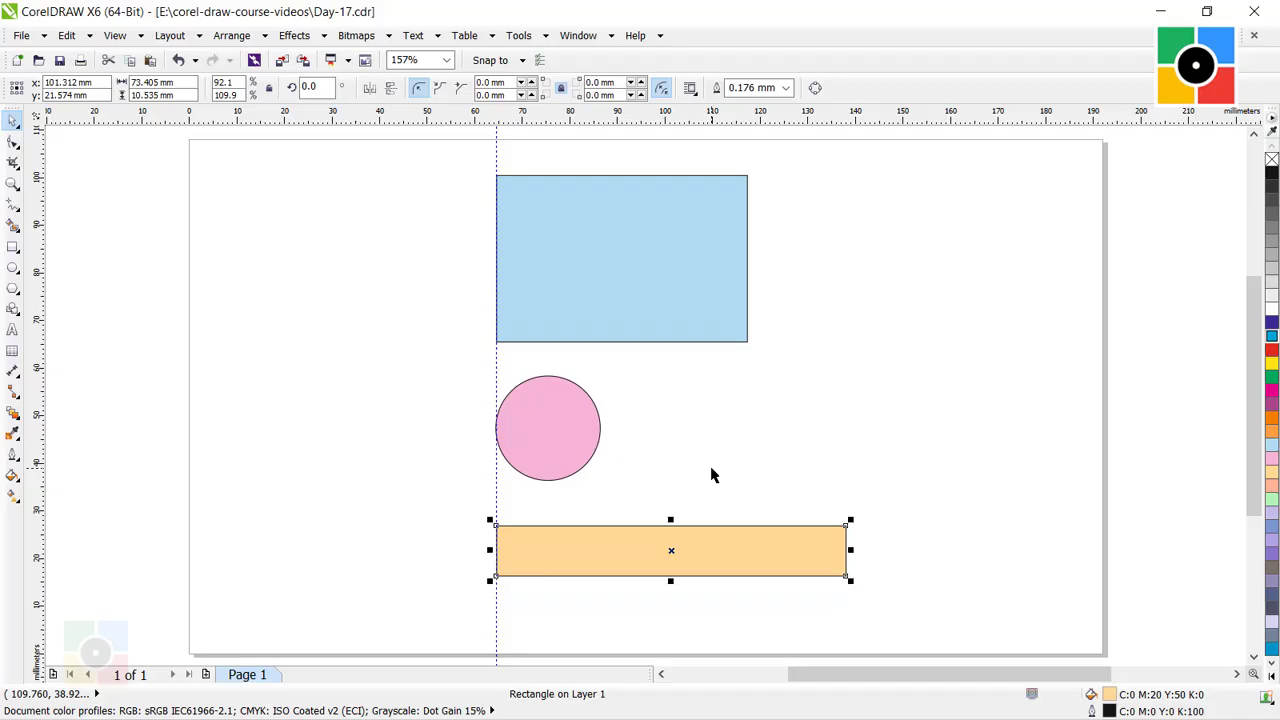
click(700, 439)
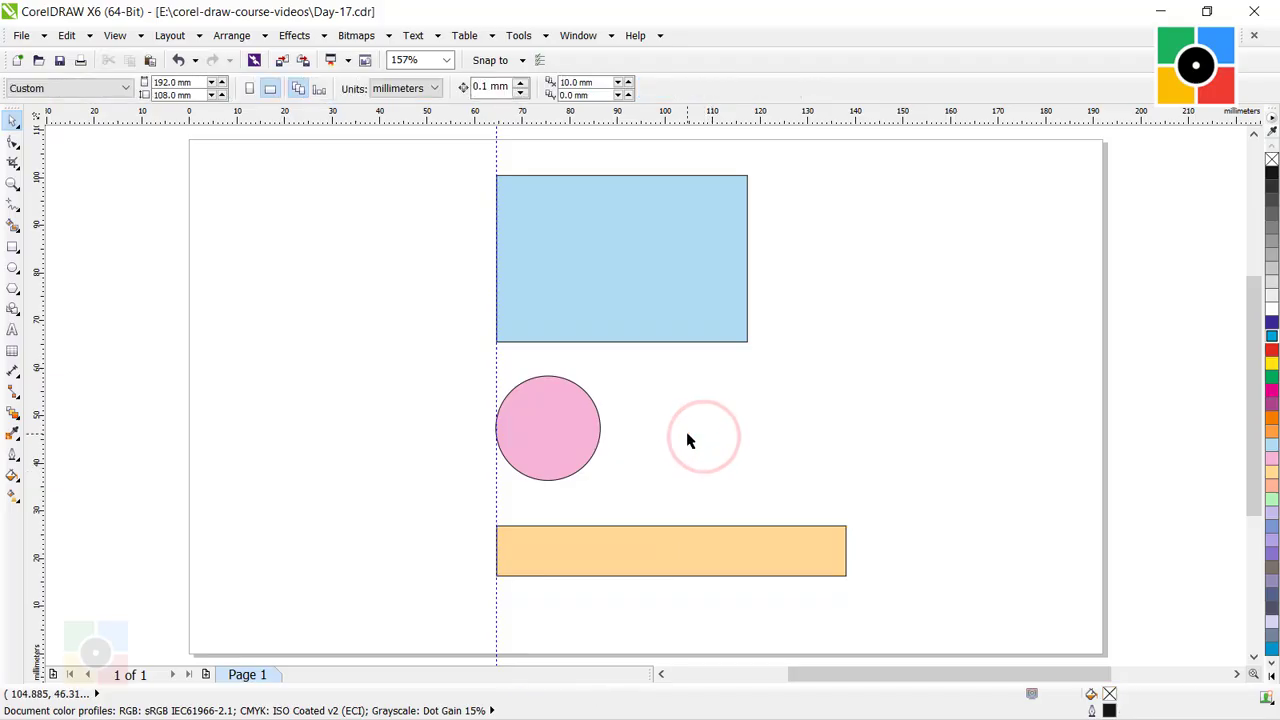
- Centre the circle and orange bar under the blue rectangle, with the vertical guideline moved to the rectangle's horizontal centre
drag(555, 444, 613, 446)
drag(750, 548, 690, 543)
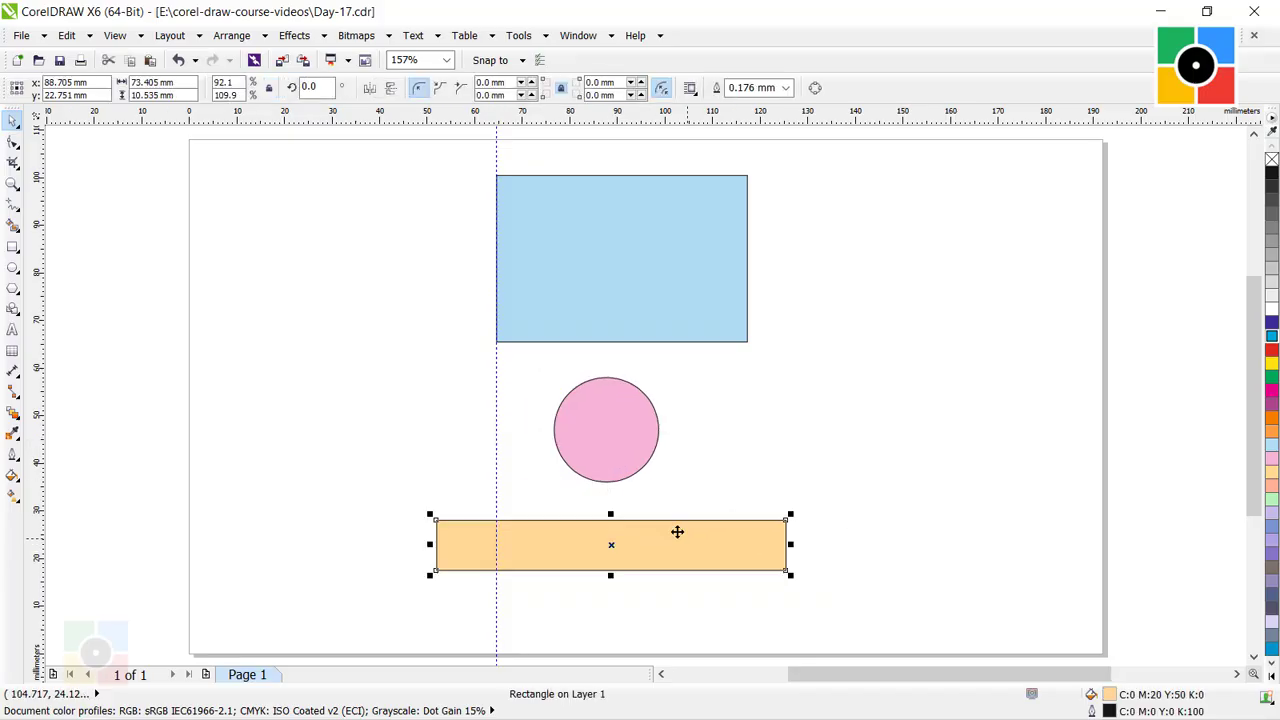
drag(499, 402, 608, 443)
click(674, 534)
drag(677, 531, 688, 534)
click(846, 437)
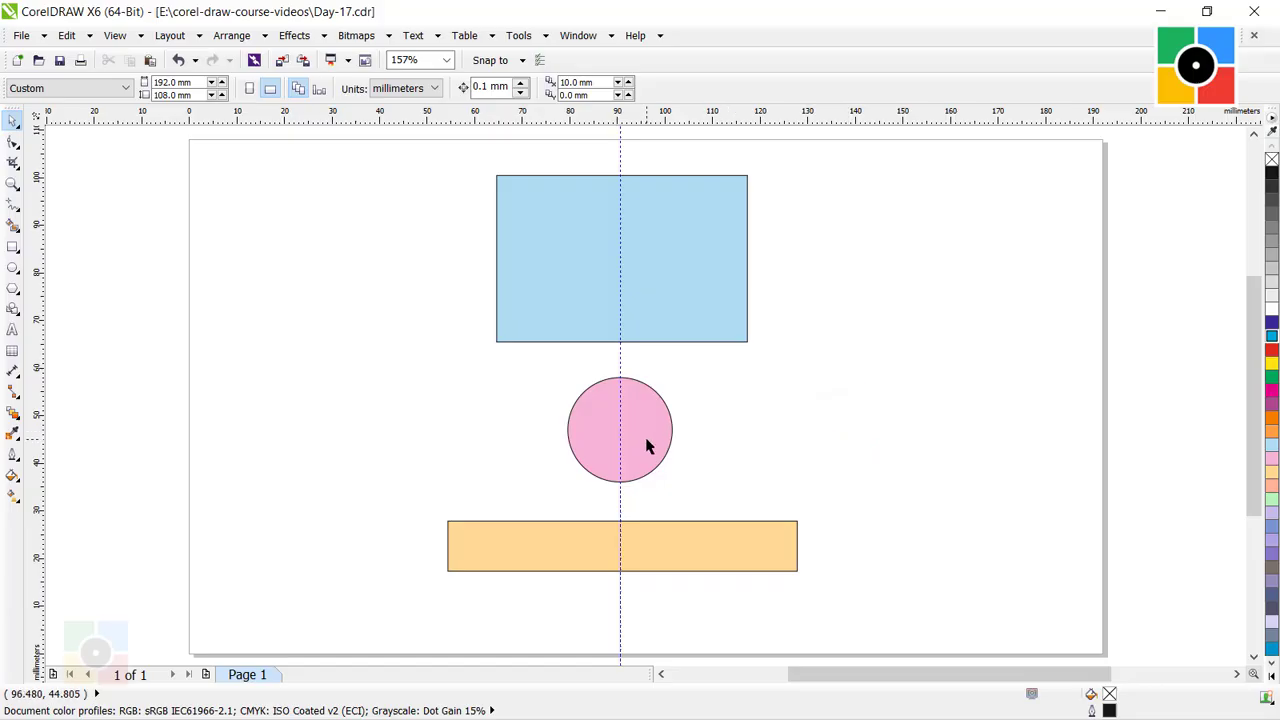
- Align the right edges of the circle and orange bar with the blue rectangle's, moving the vertical guideline to about 117.5 mm
drag(647, 446, 724, 451)
click(760, 543)
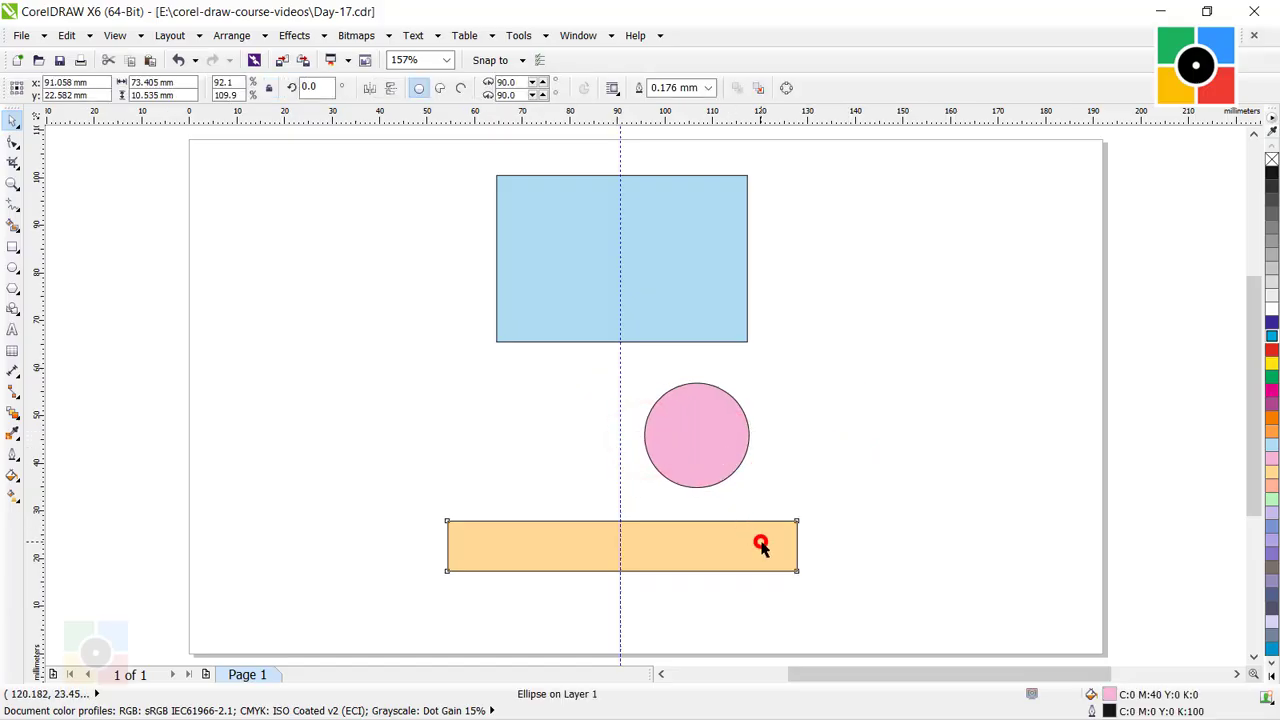
drag(760, 543, 707, 545)
drag(620, 468, 749, 474)
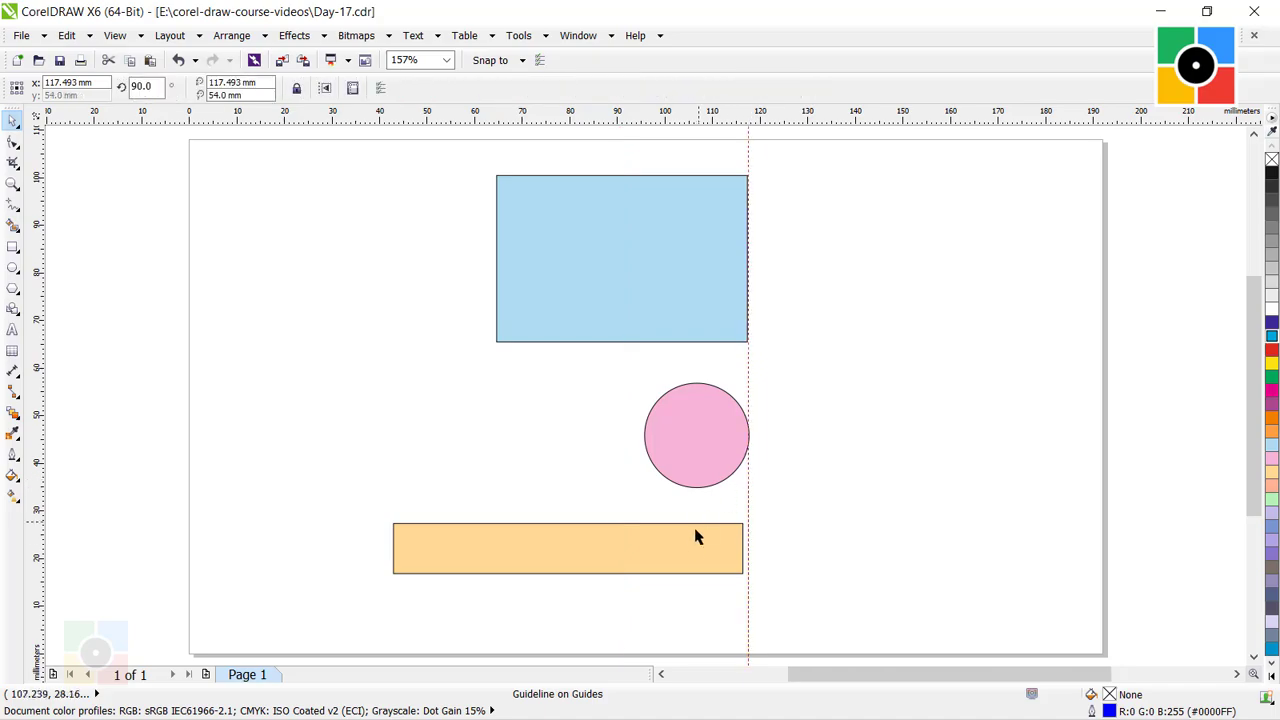
click(697, 538)
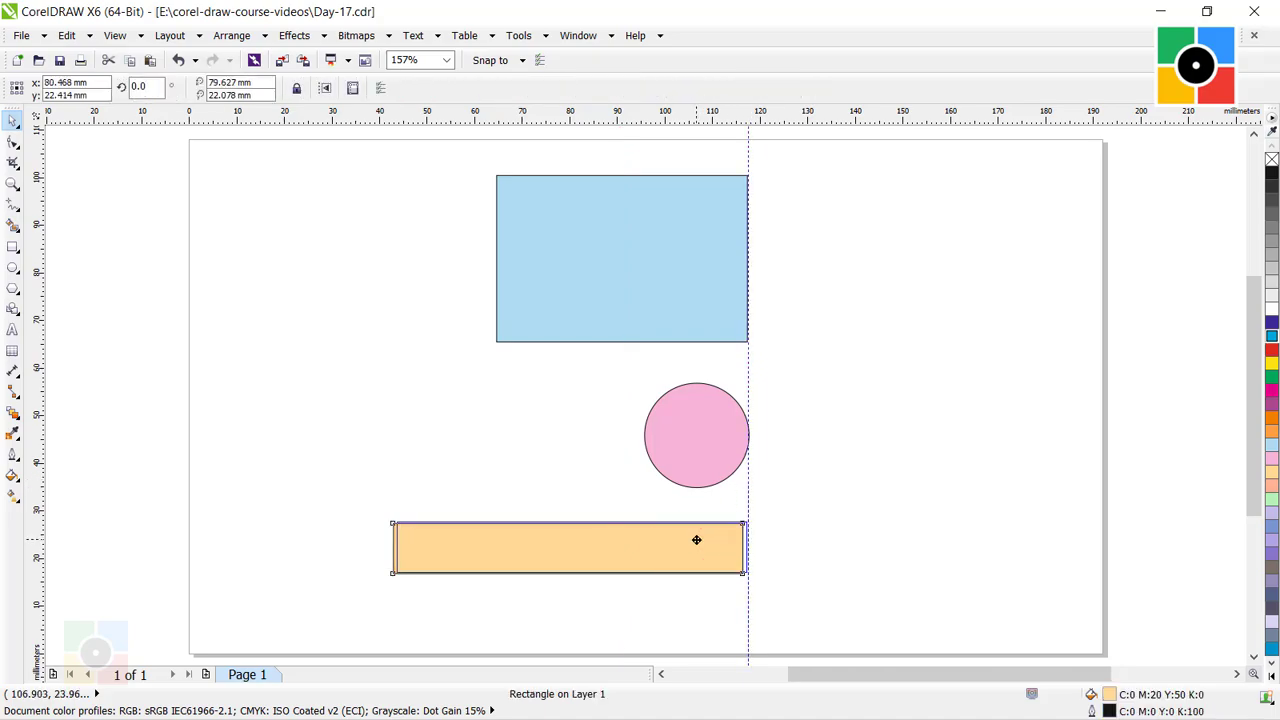
drag(697, 540, 702, 540)
click(868, 514)
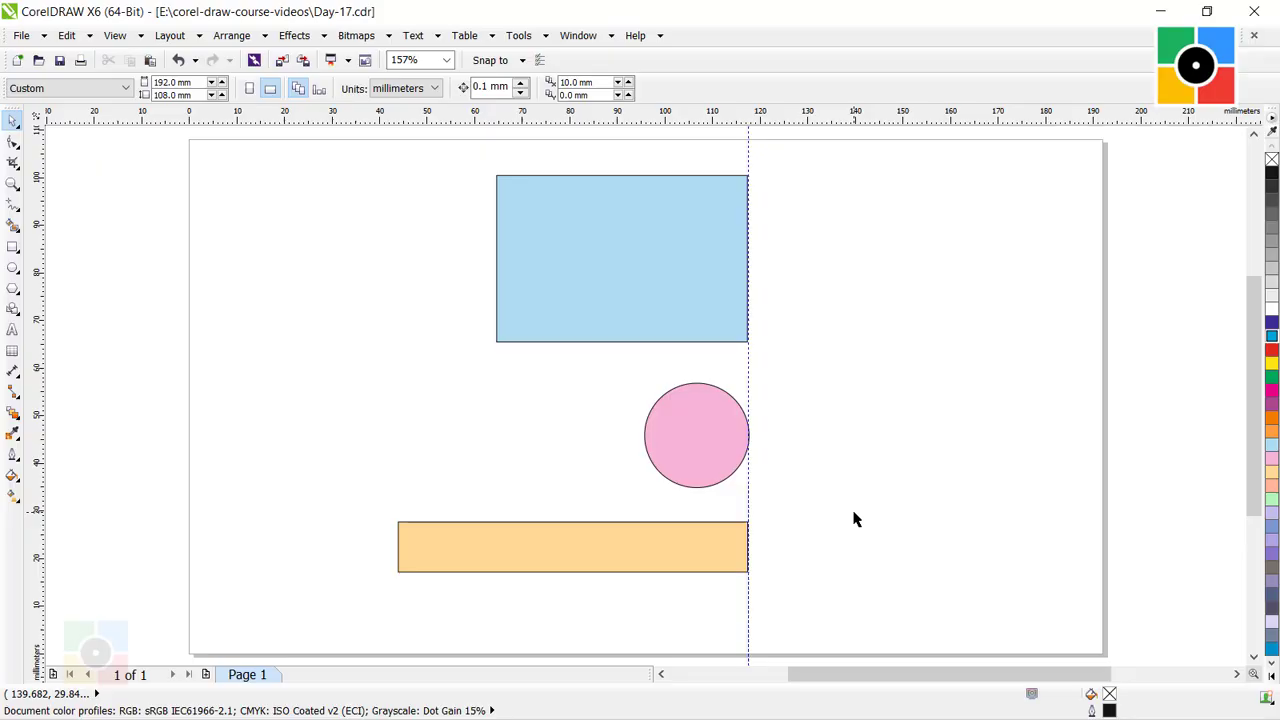
- Delete the vertical guideline along the right edges of the three shapes
click(748, 150)
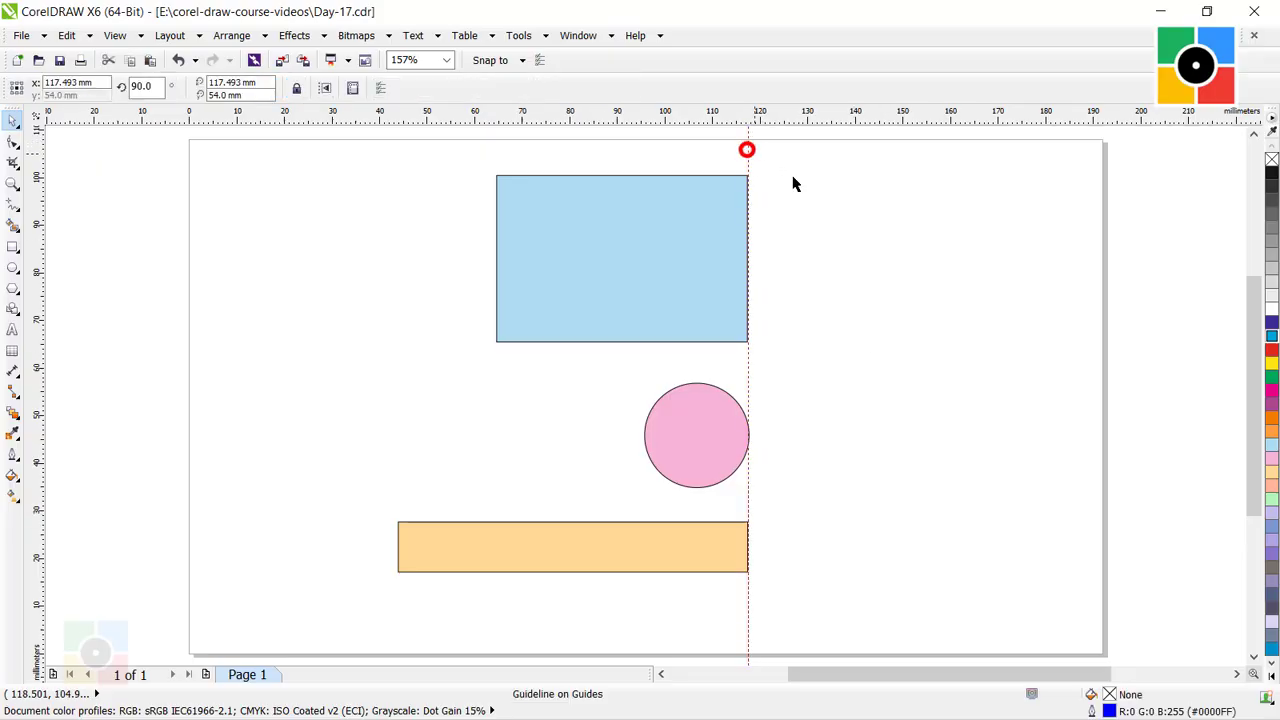
key(Delete)
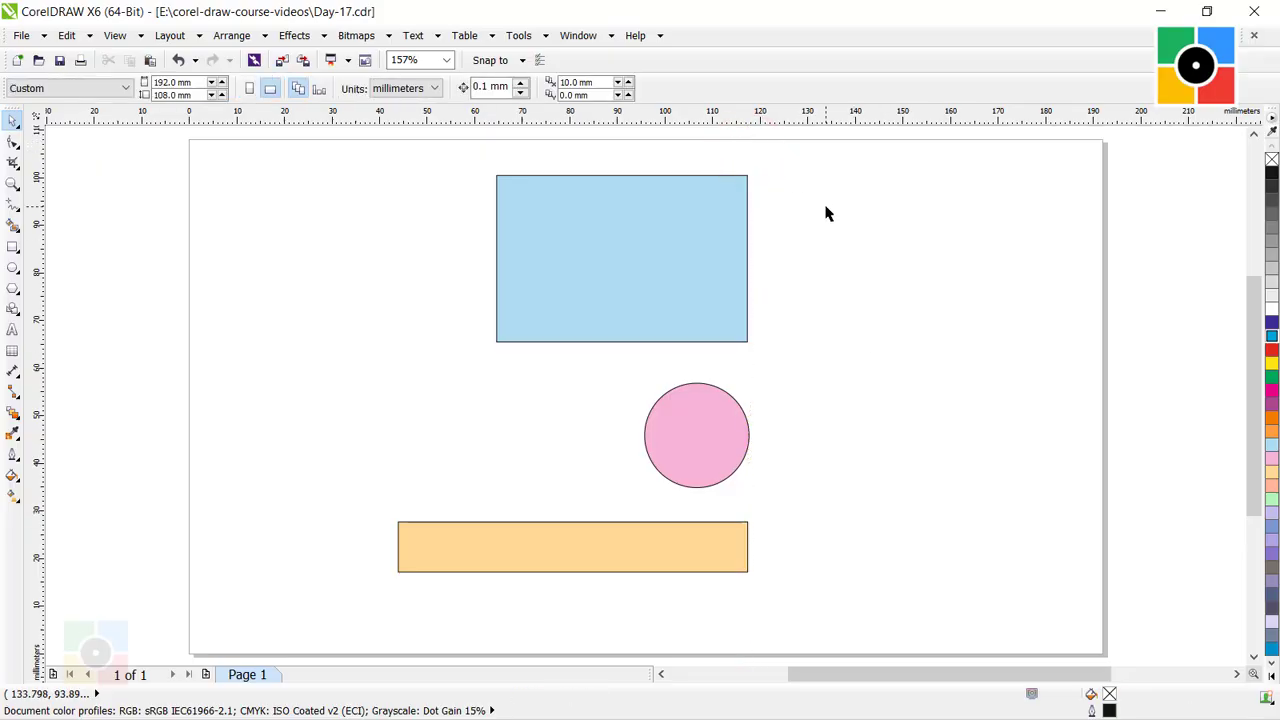
click(914, 460)
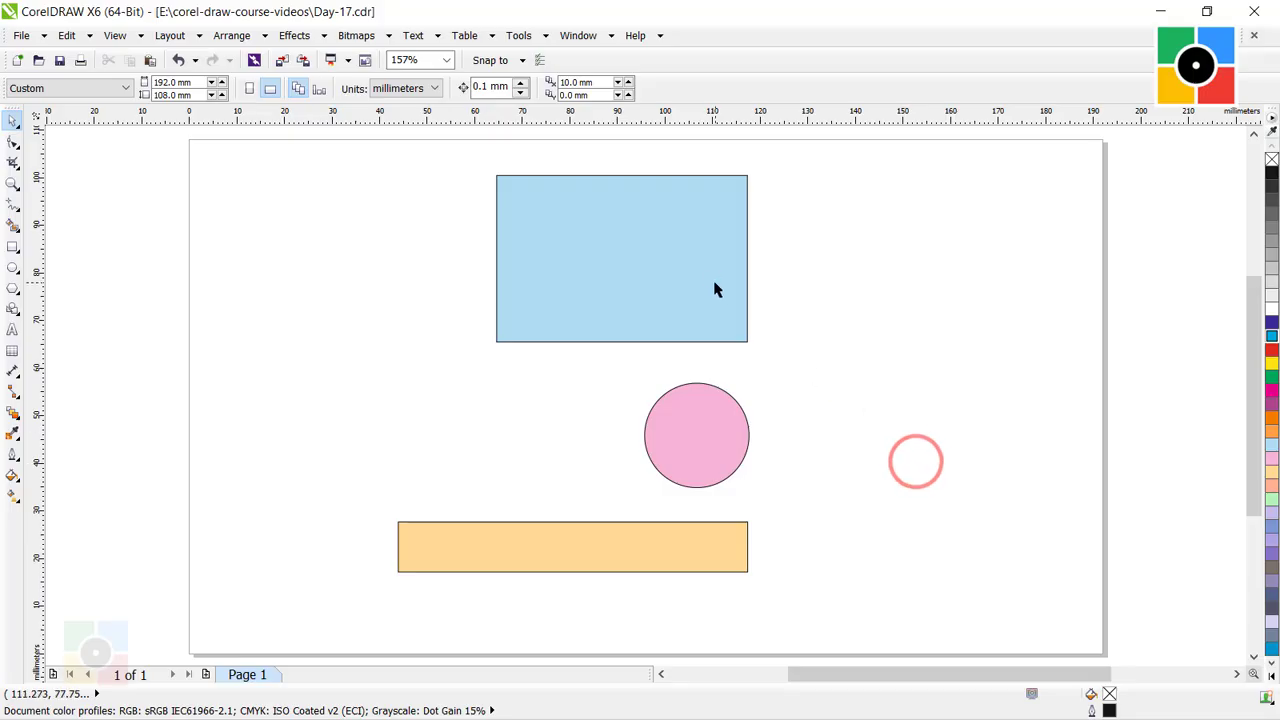
- Spread the shapes diagonally: blue rectangle centred at about (37, 82) mm, pink circle at (91, 47) mm, orange bar at (147, 18) mm
drag(714, 282, 462, 286)
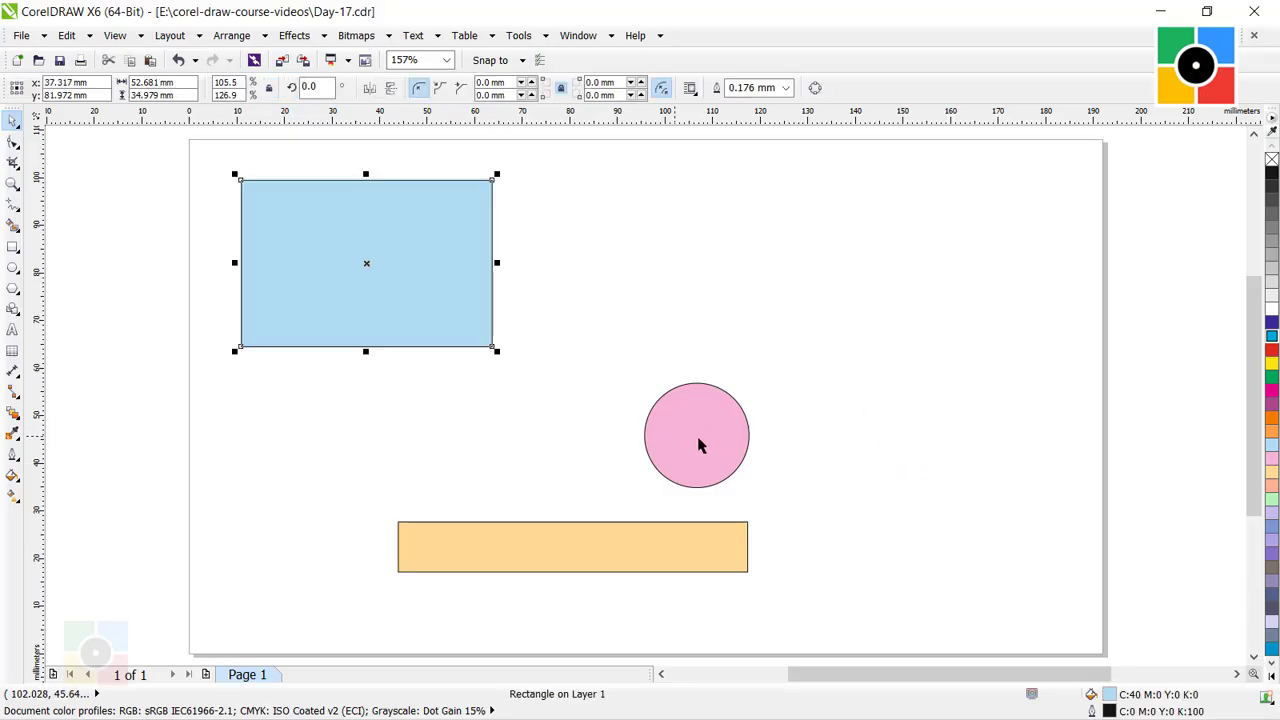
drag(703, 438, 625, 431)
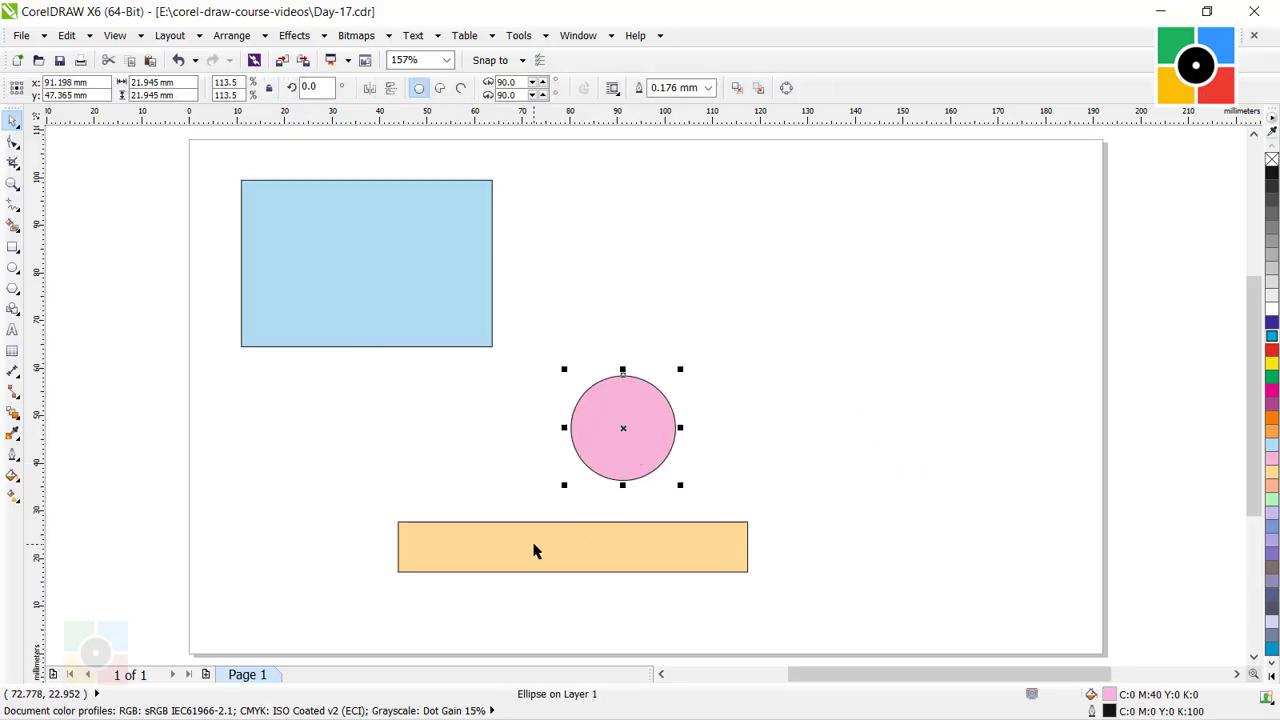
drag(533, 544, 851, 564)
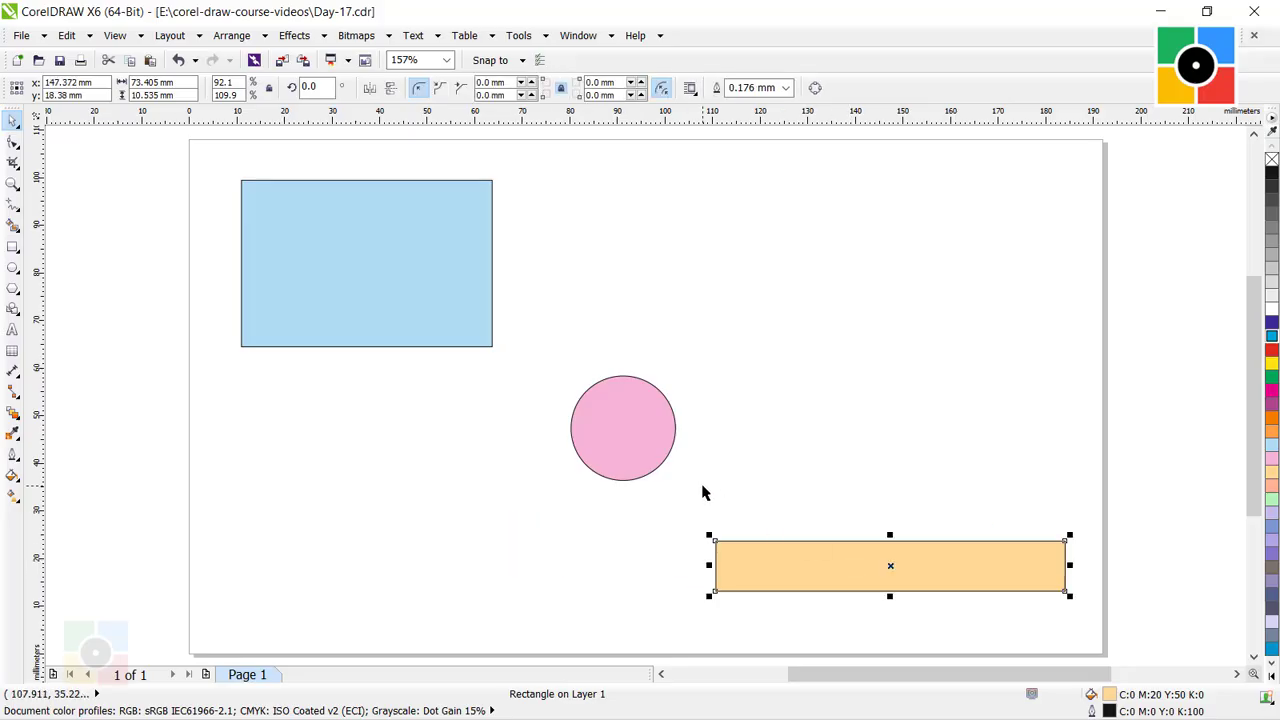
click(752, 445)
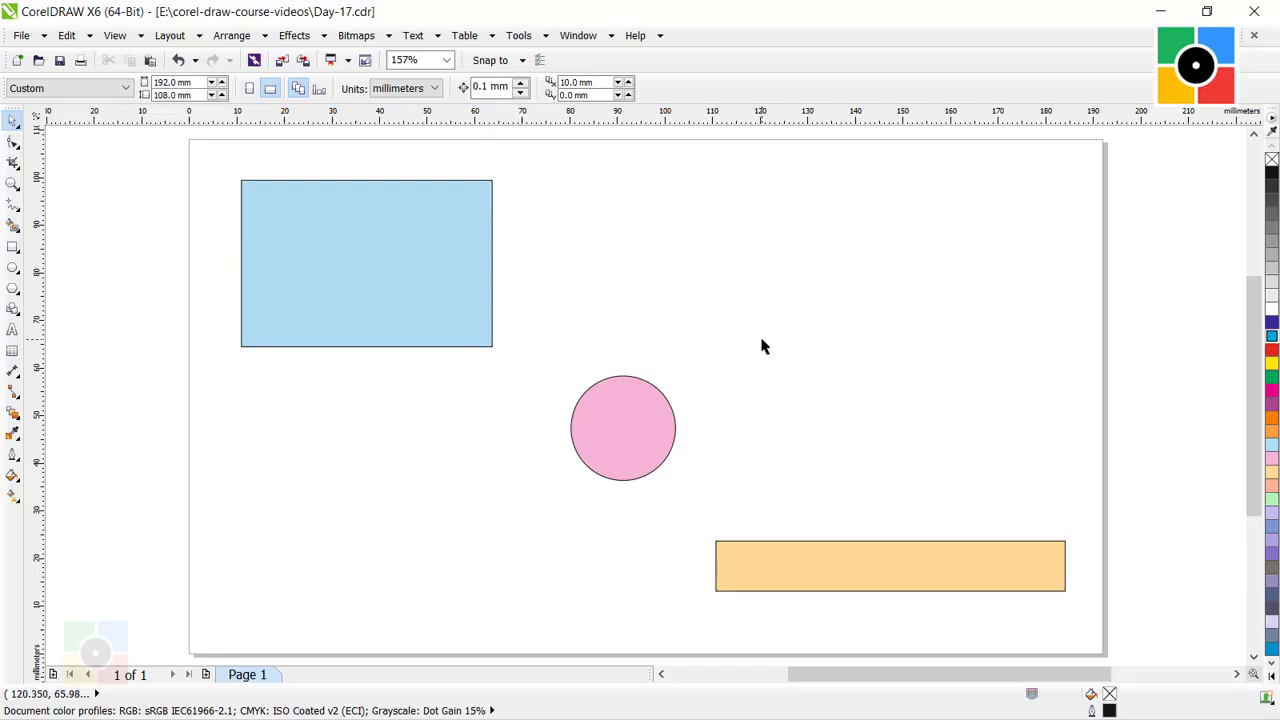
- Select the orange bar, the circle and lastly the blue rectangle, and open the Align and Distribute settings
click(769, 567)
shift+click(632, 447)
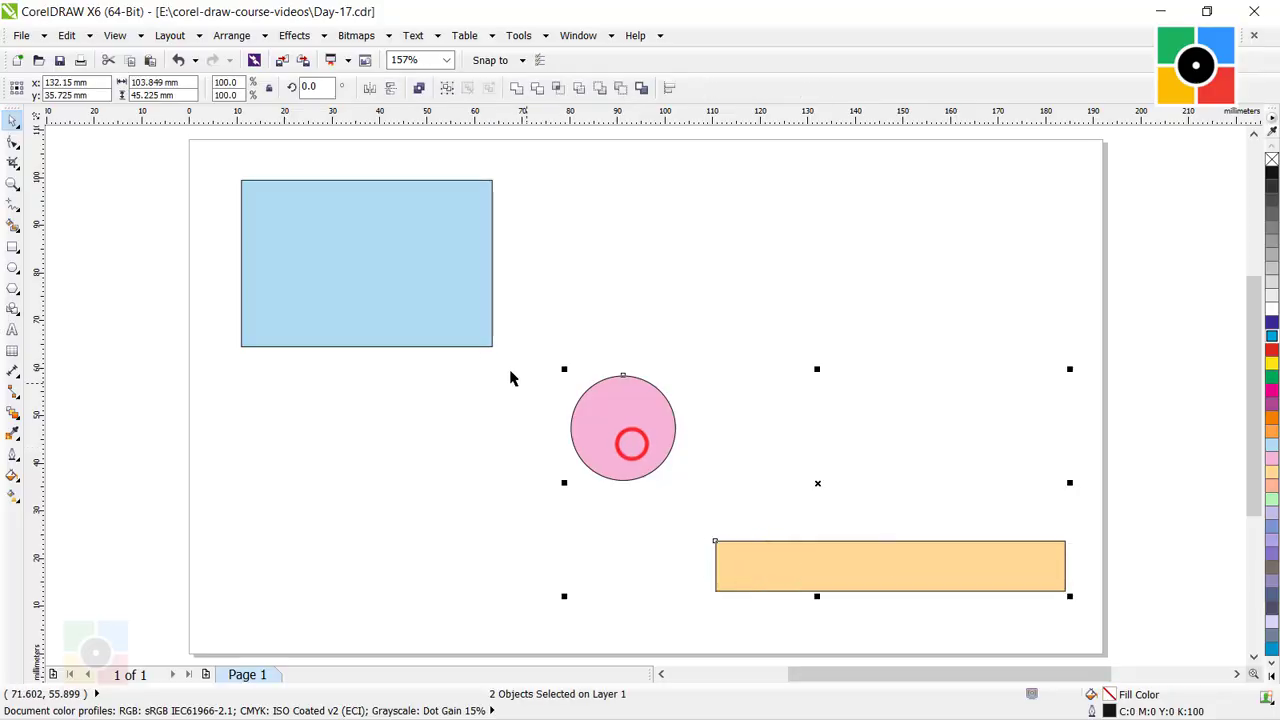
shift+click(452, 306)
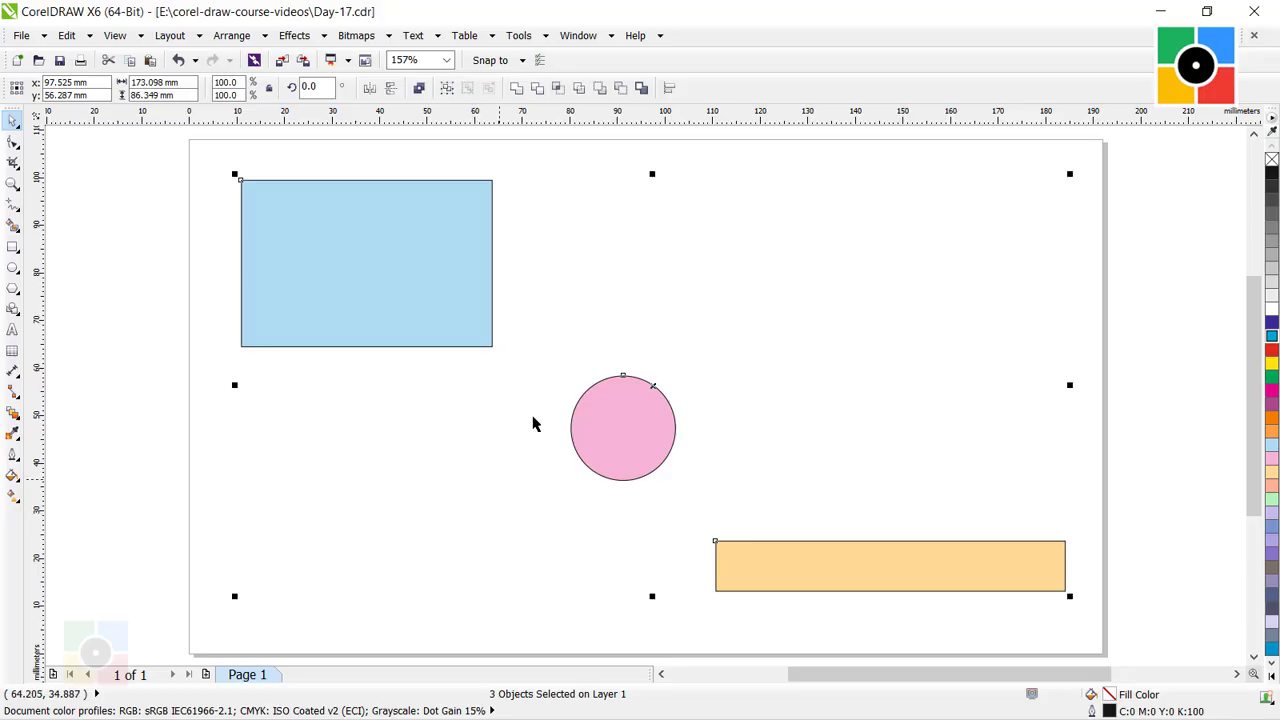
click(236, 40)
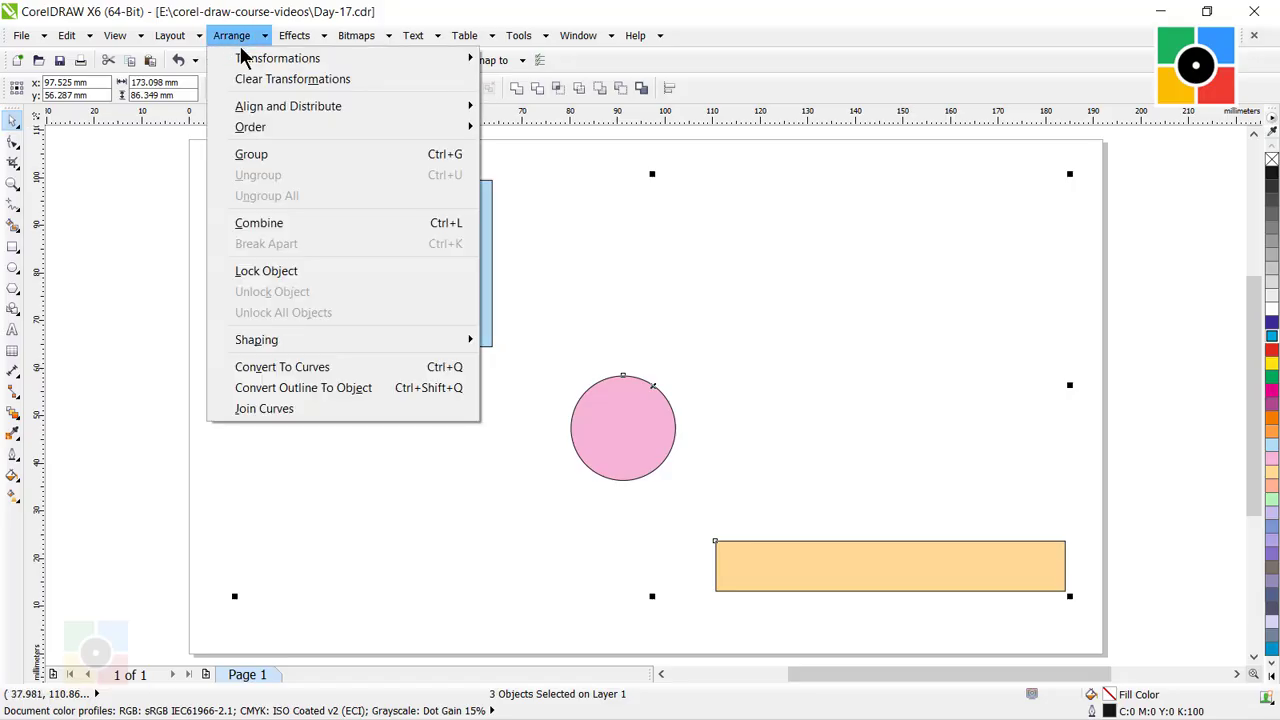
mouse_move(276, 115)
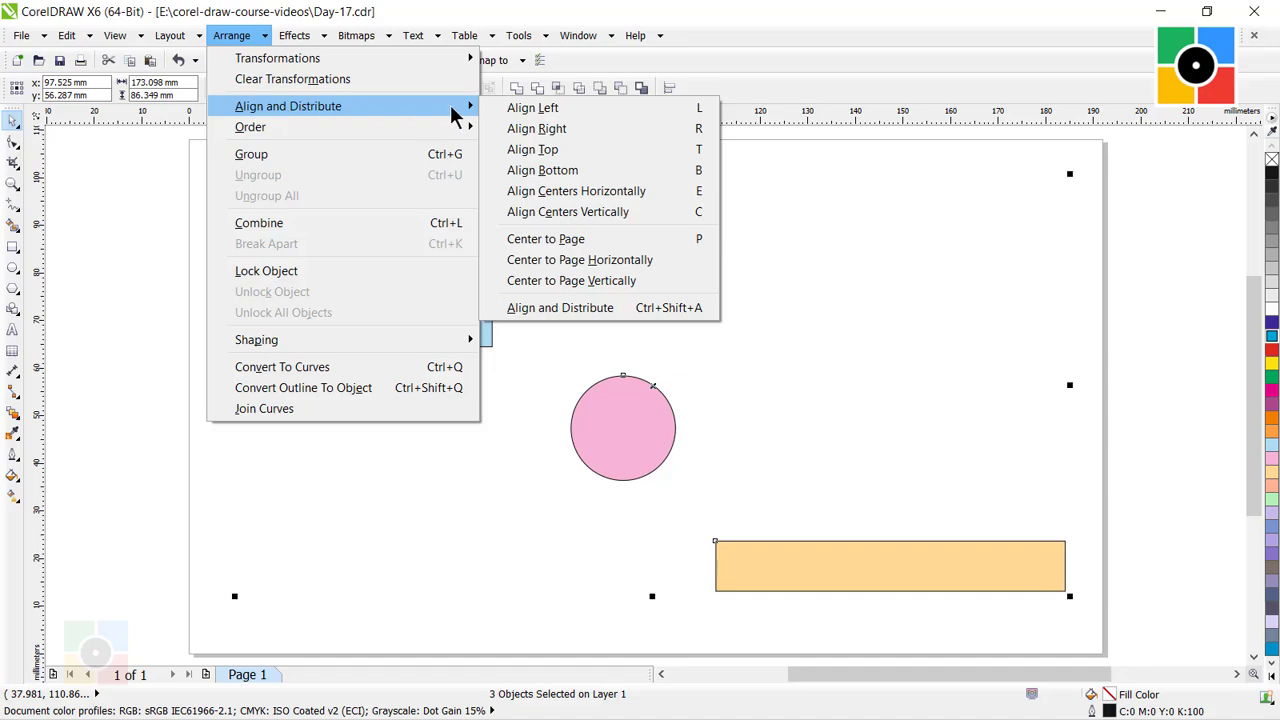
click(585, 308)
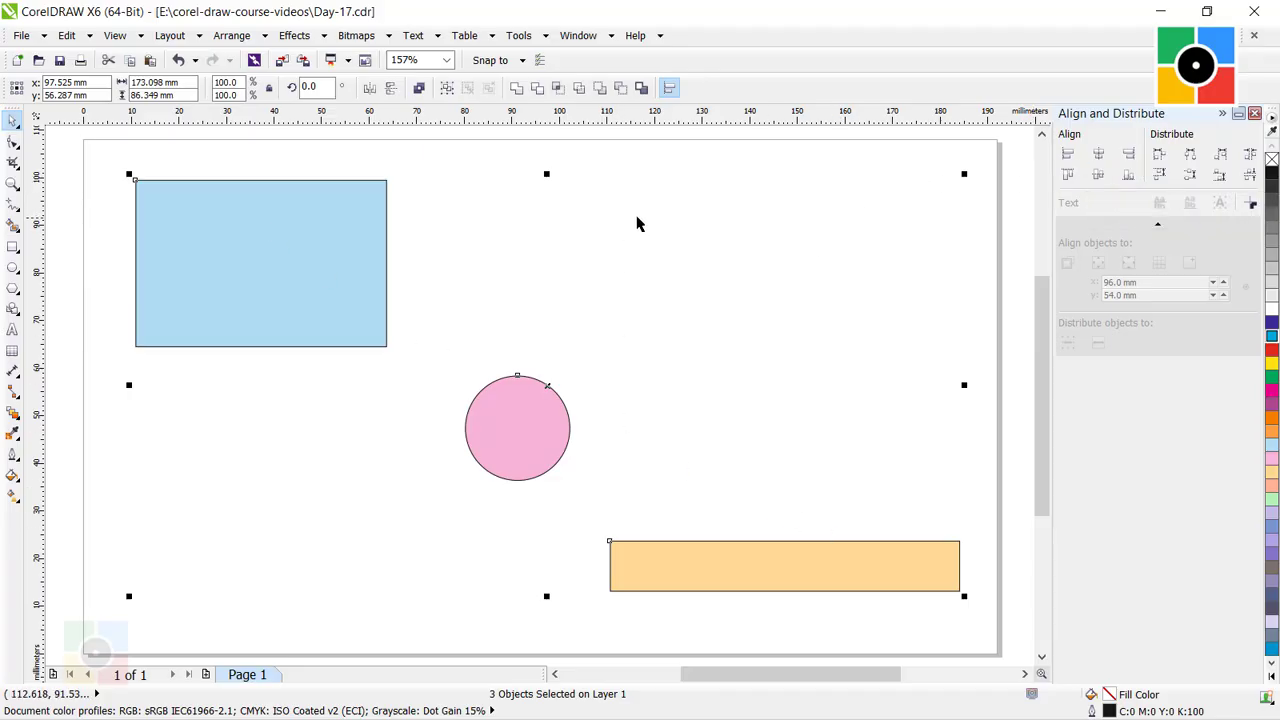
- Align the three shapes to the blue rectangle in turn by top edges, vertical centres and bottom edges
click(1068, 176)
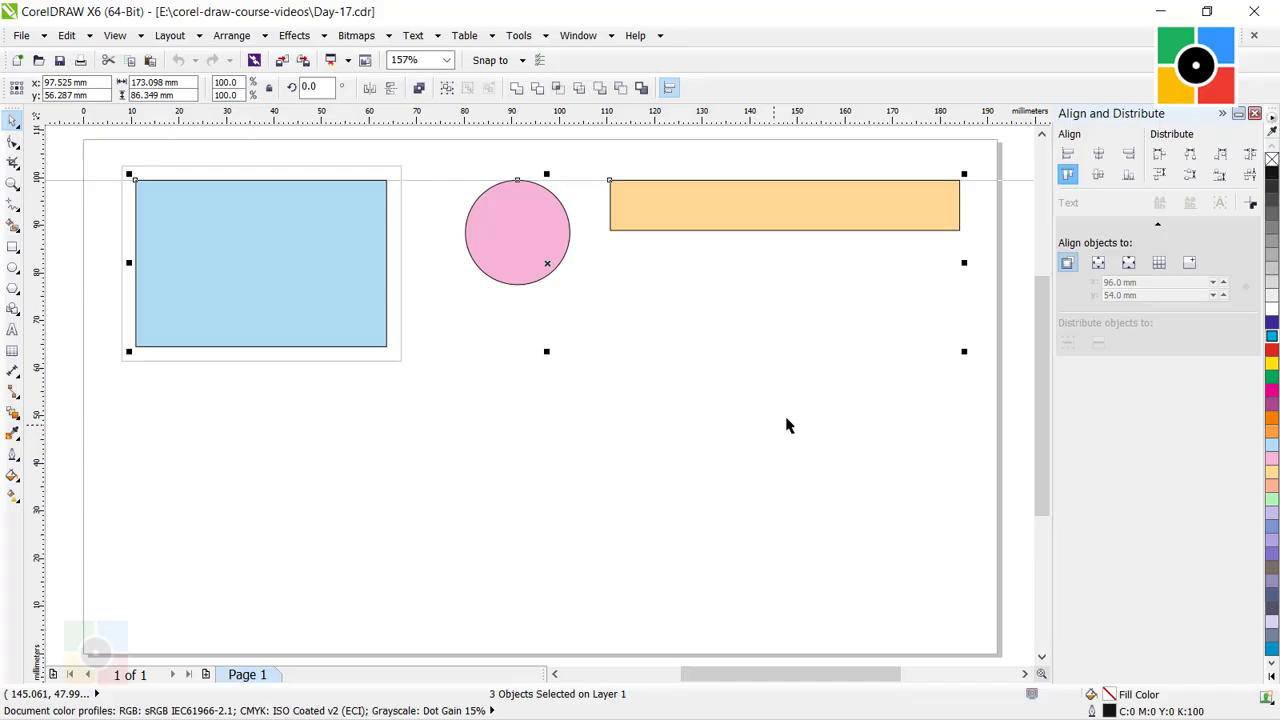
click(1098, 176)
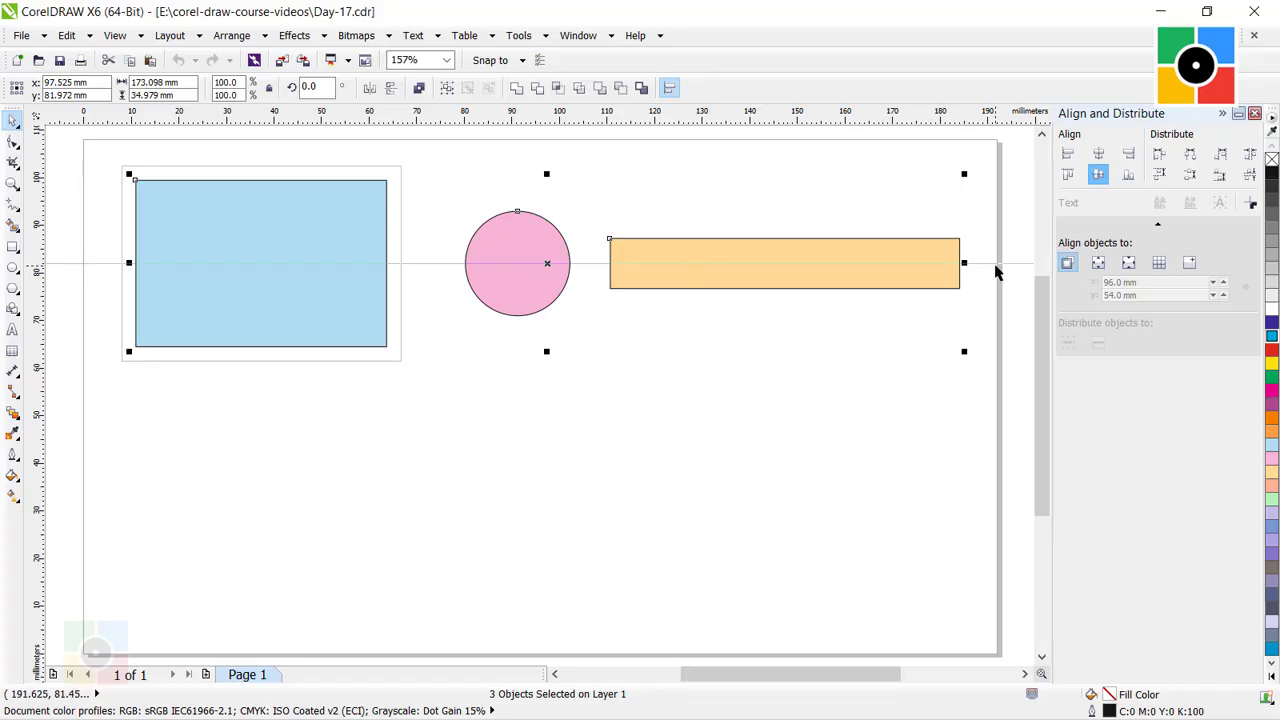
click(1130, 177)
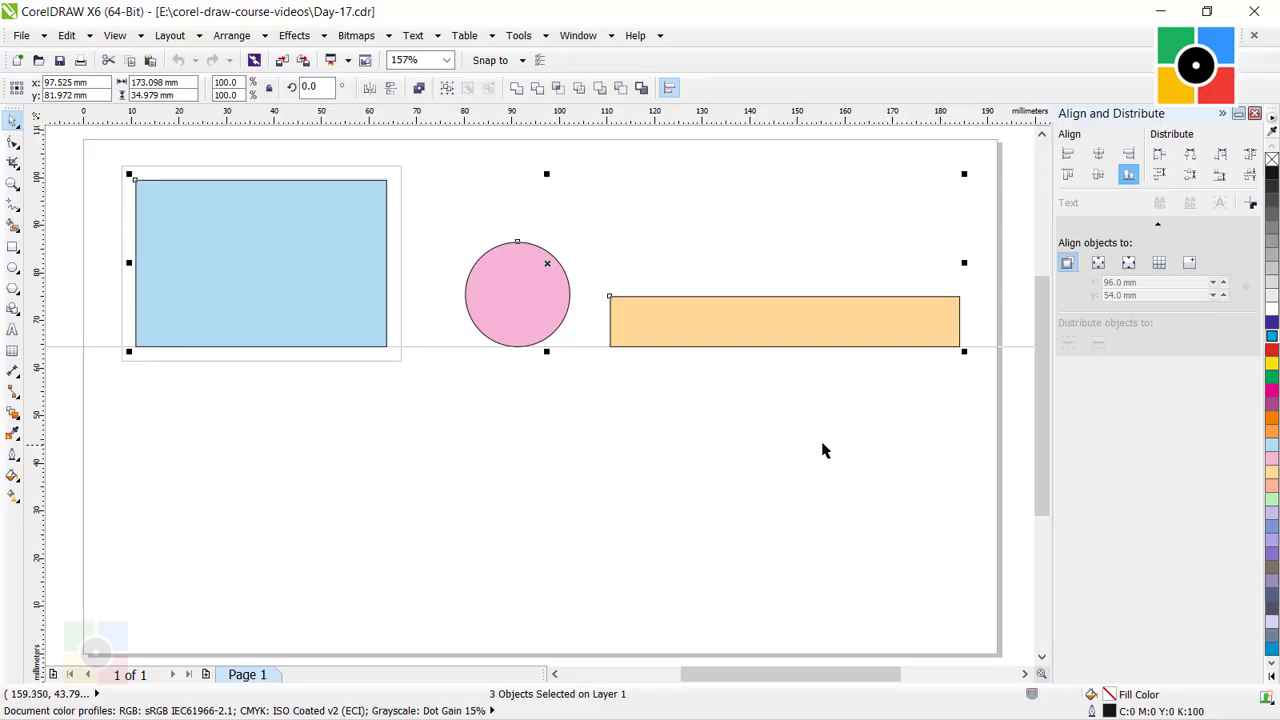
click(714, 422)
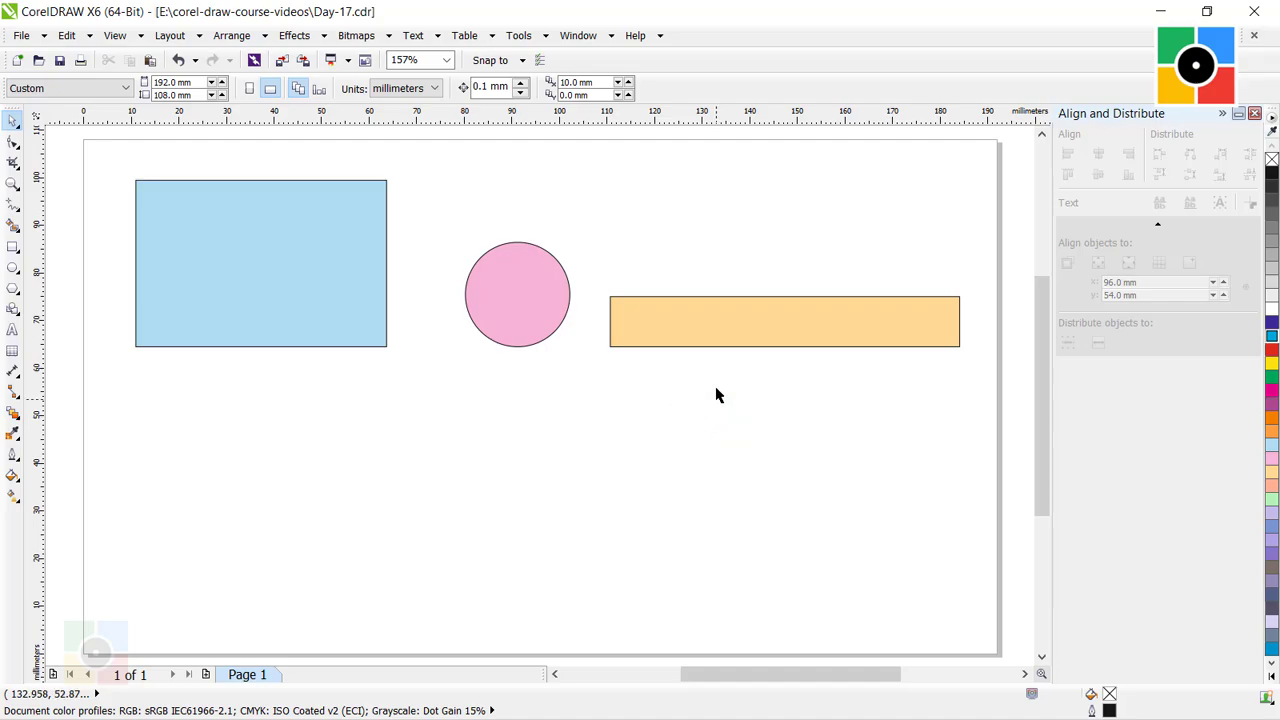
- Stack the shapes vertically: orange bar centred at about (97, 18) mm, circle at (95, 46) mm, blue rectangle at (94, 83) mm
drag(779, 321, 542, 566)
drag(530, 316, 550, 458)
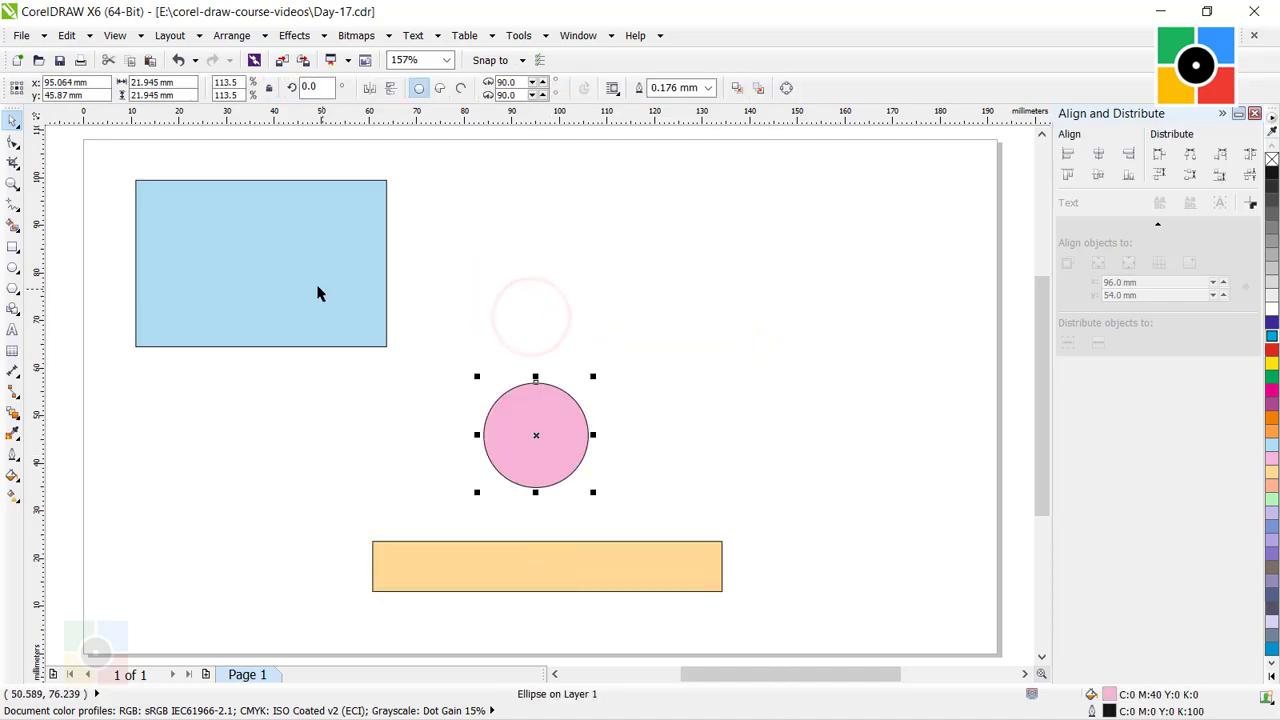
drag(316, 288, 590, 282)
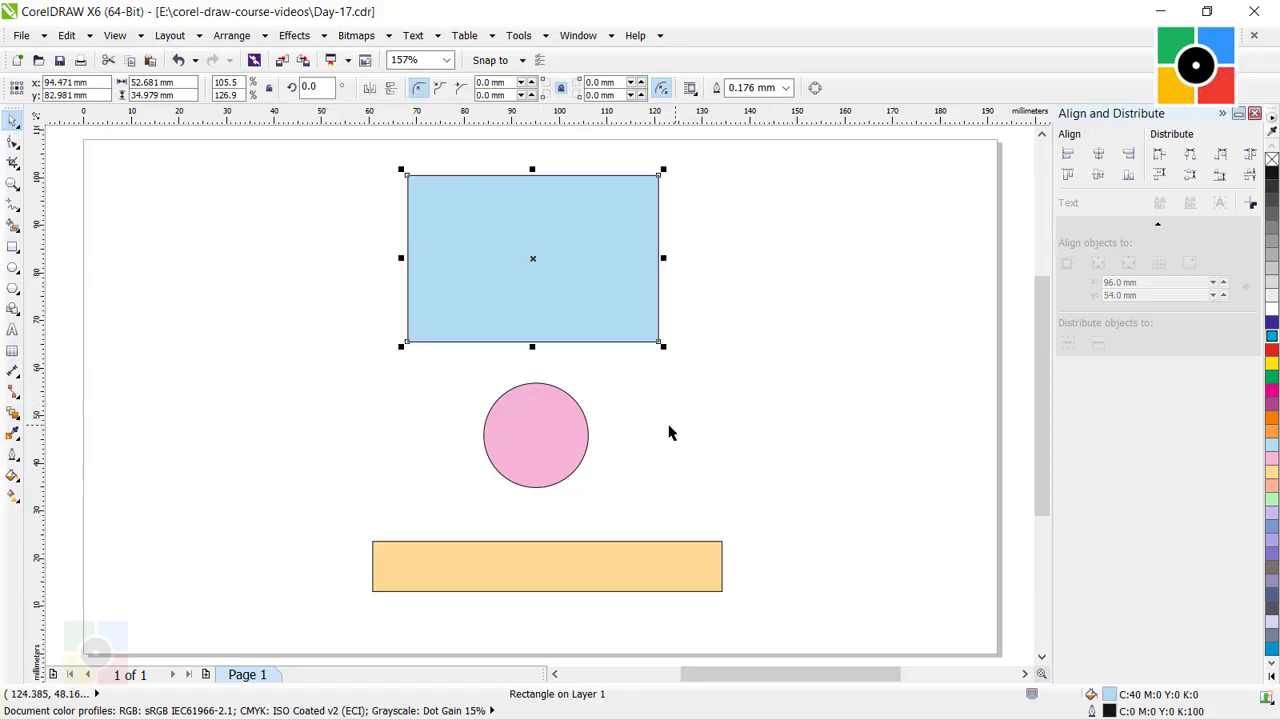
click(586, 292)
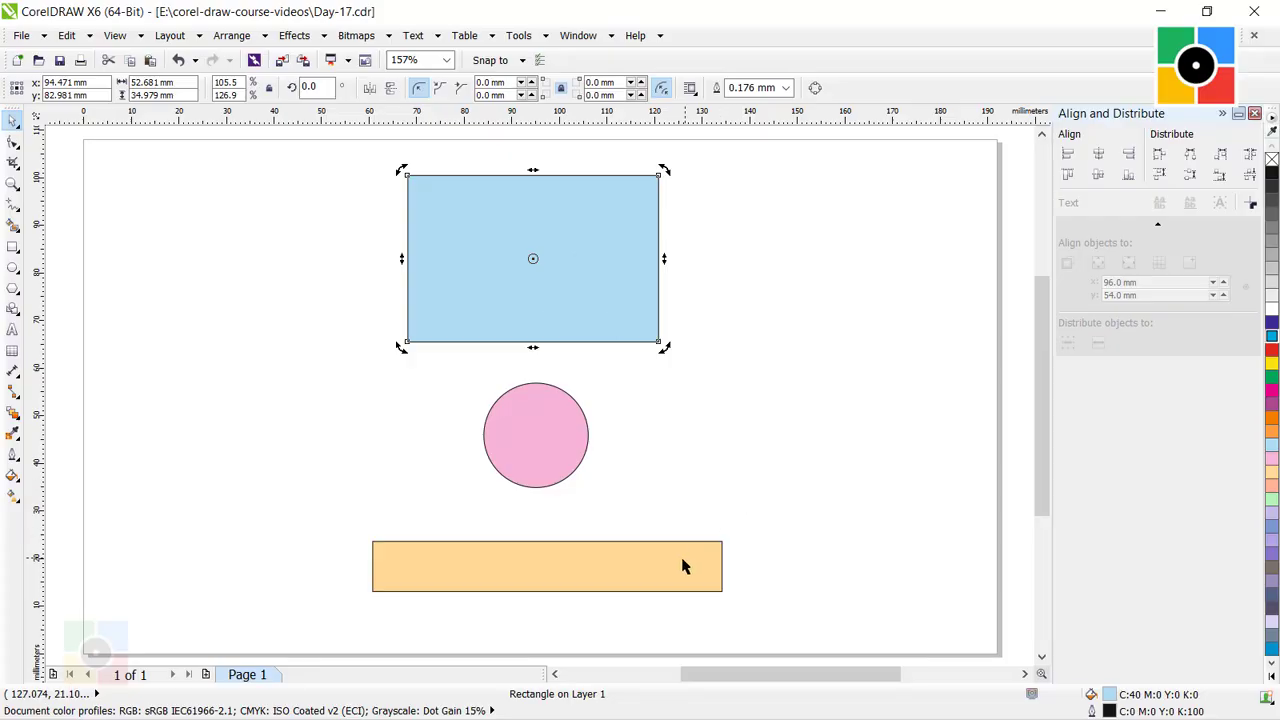
click(821, 538)
- Select all three stacked shapes, rectangle last, and align them in turn by left edges, horizontal centres and right edges
click(647, 566)
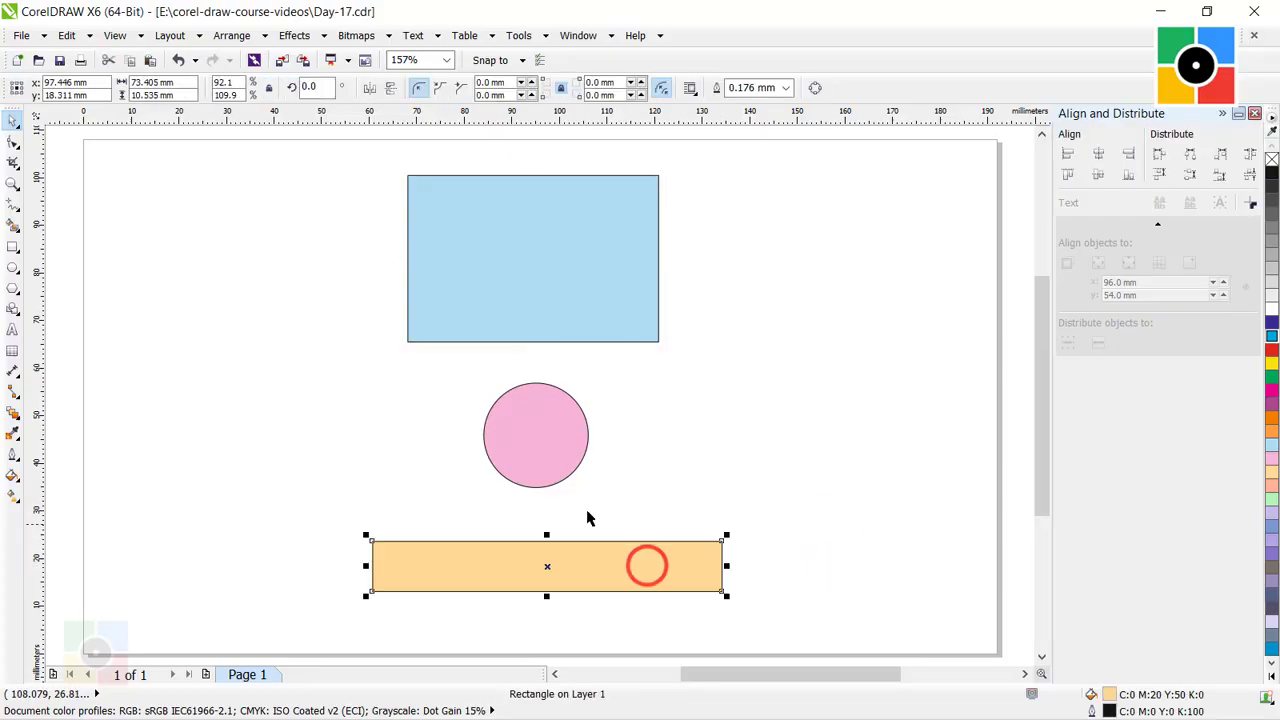
shift+click(551, 458)
shift+click(532, 300)
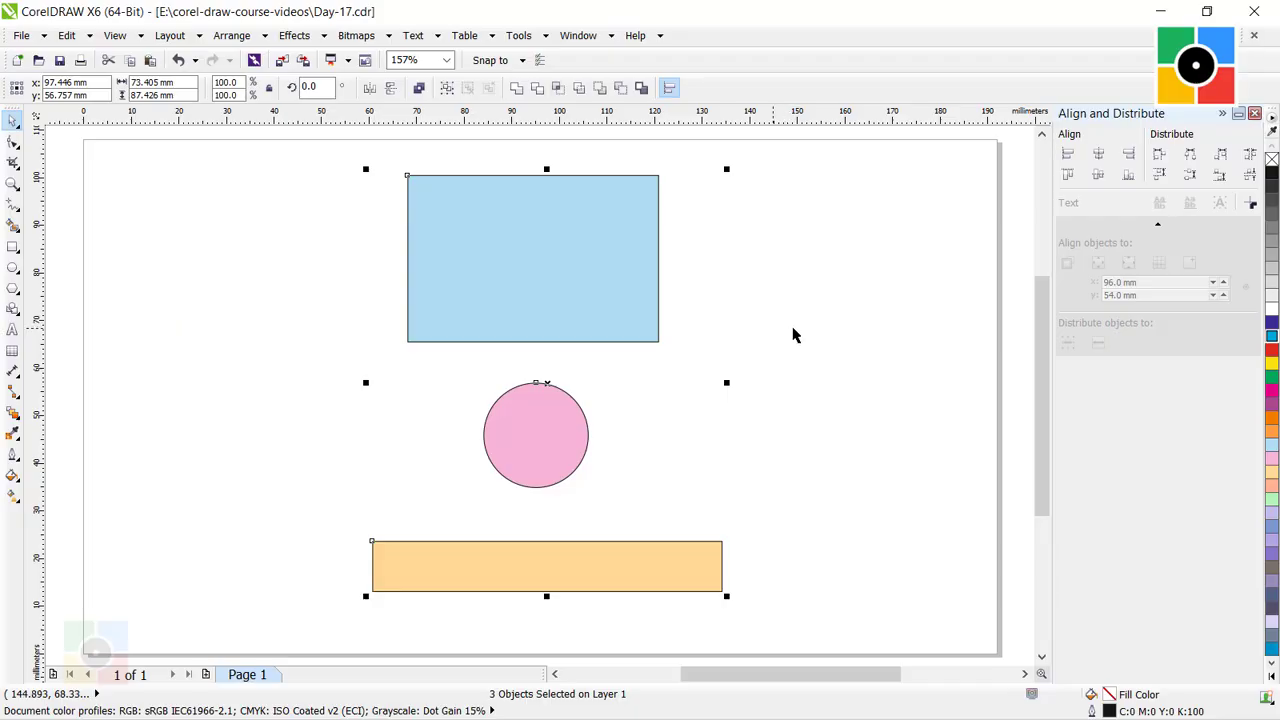
click(1068, 155)
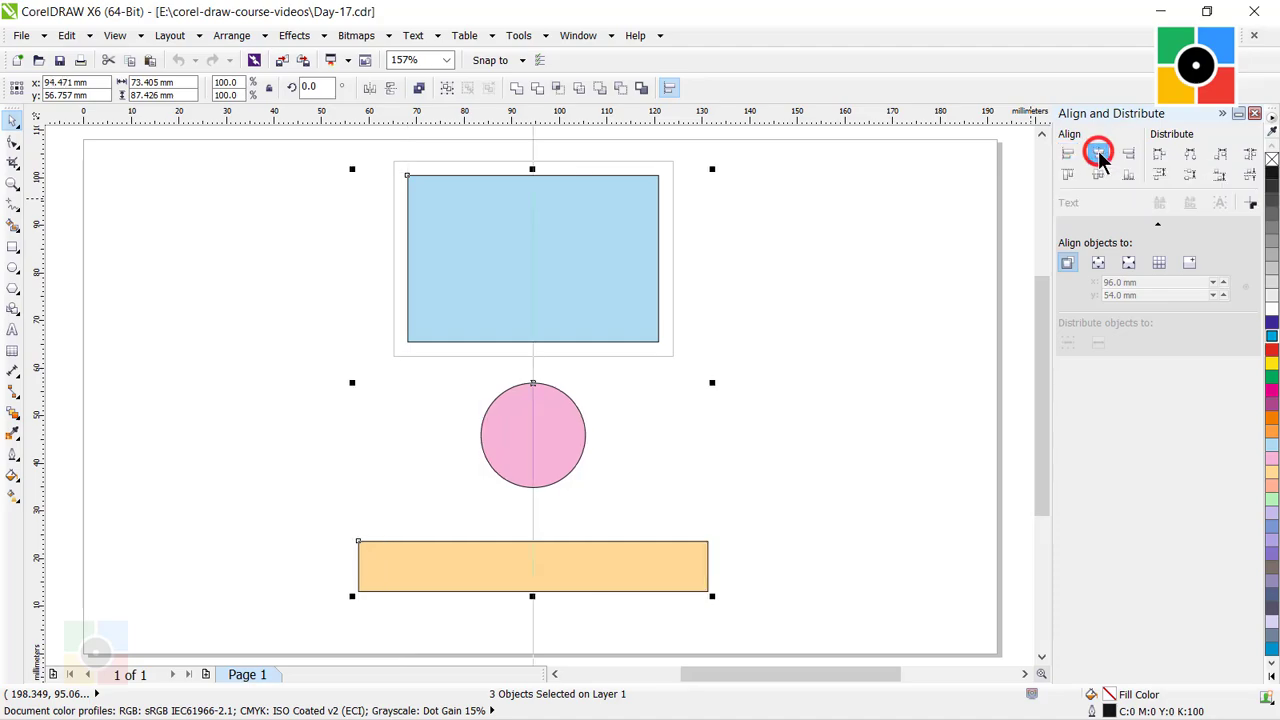
click(1098, 155)
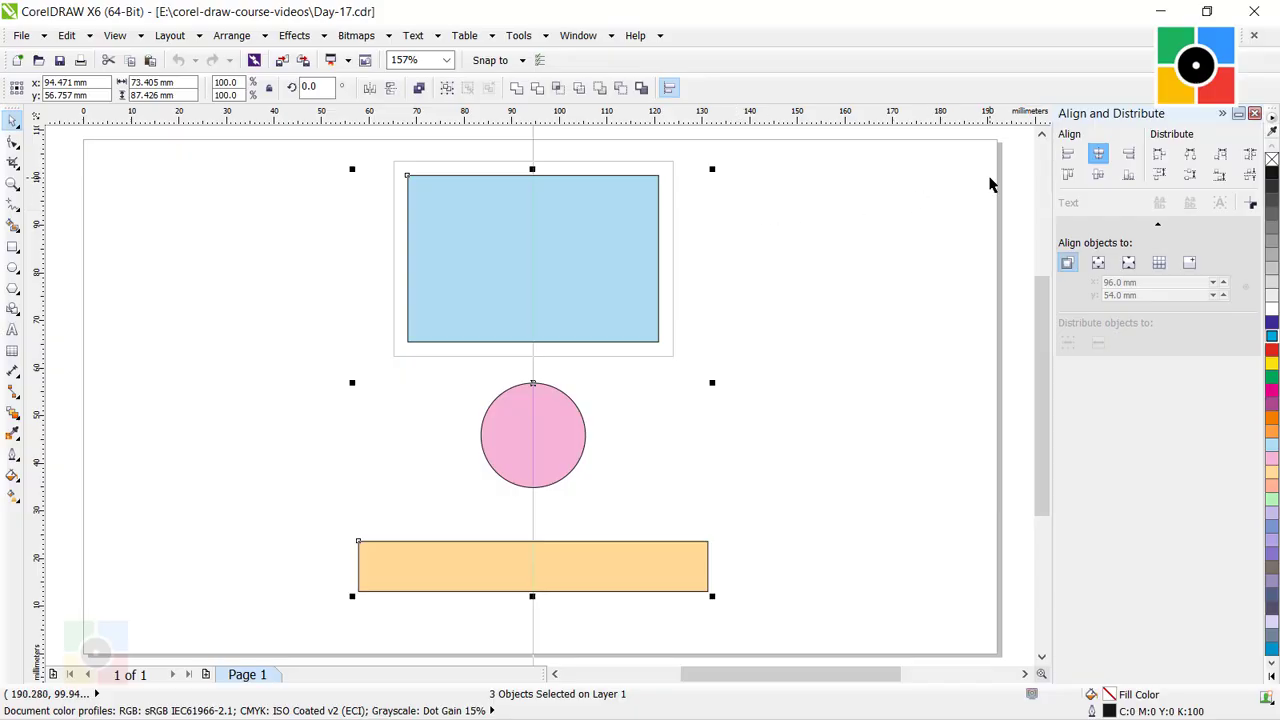
click(1129, 156)
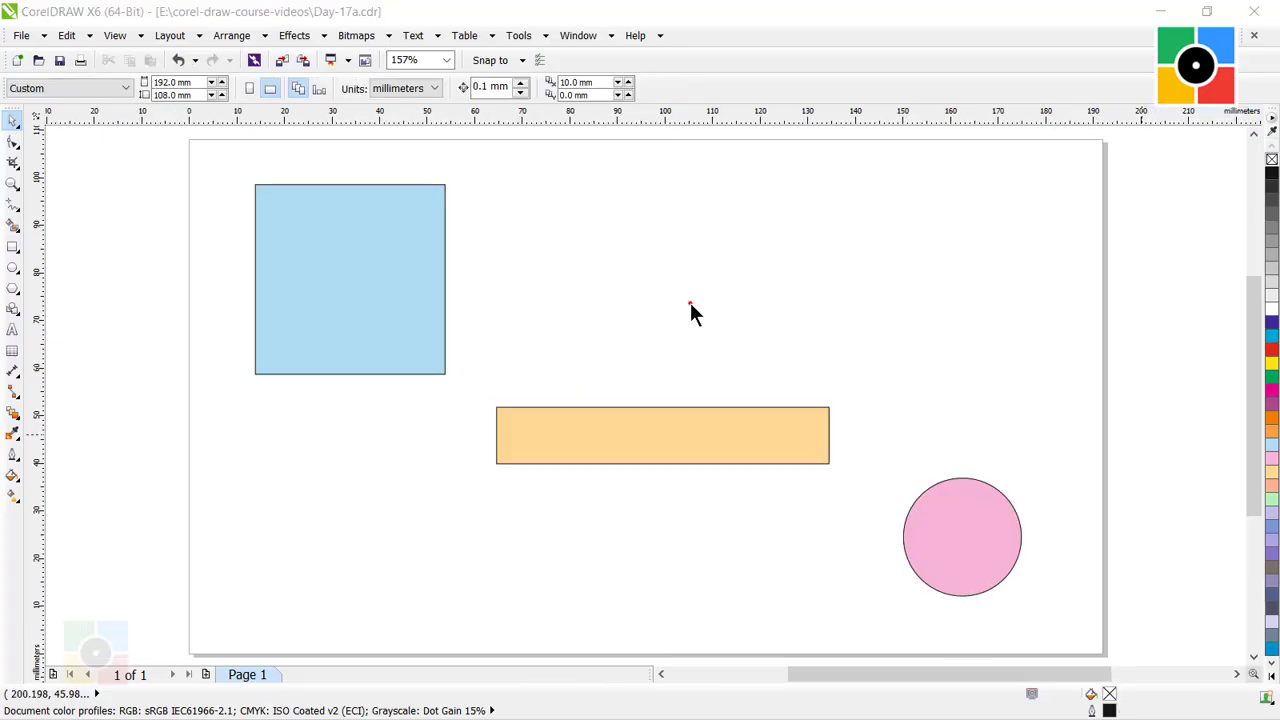
- In Day-17a.cdr, select the circle, orange bar and lastly the blue square, and align them in turn by tops, middles and bottoms
click(690, 304)
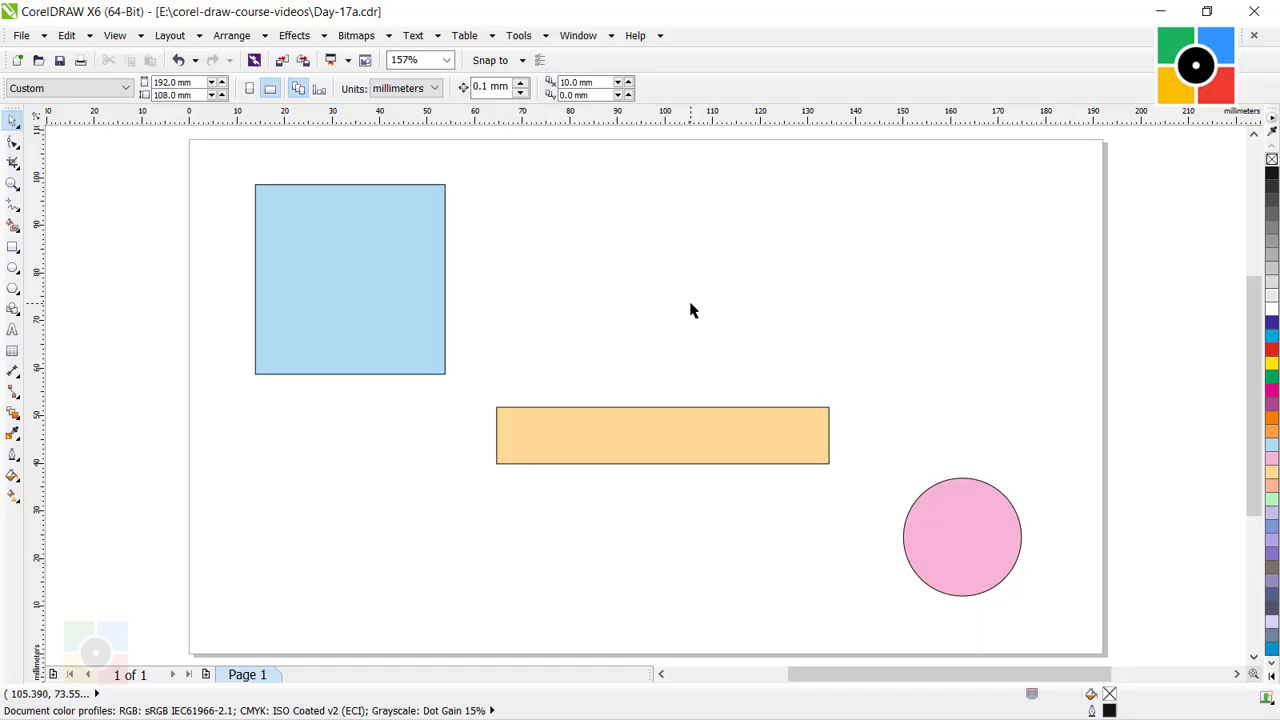
click(968, 530)
shift+click(737, 437)
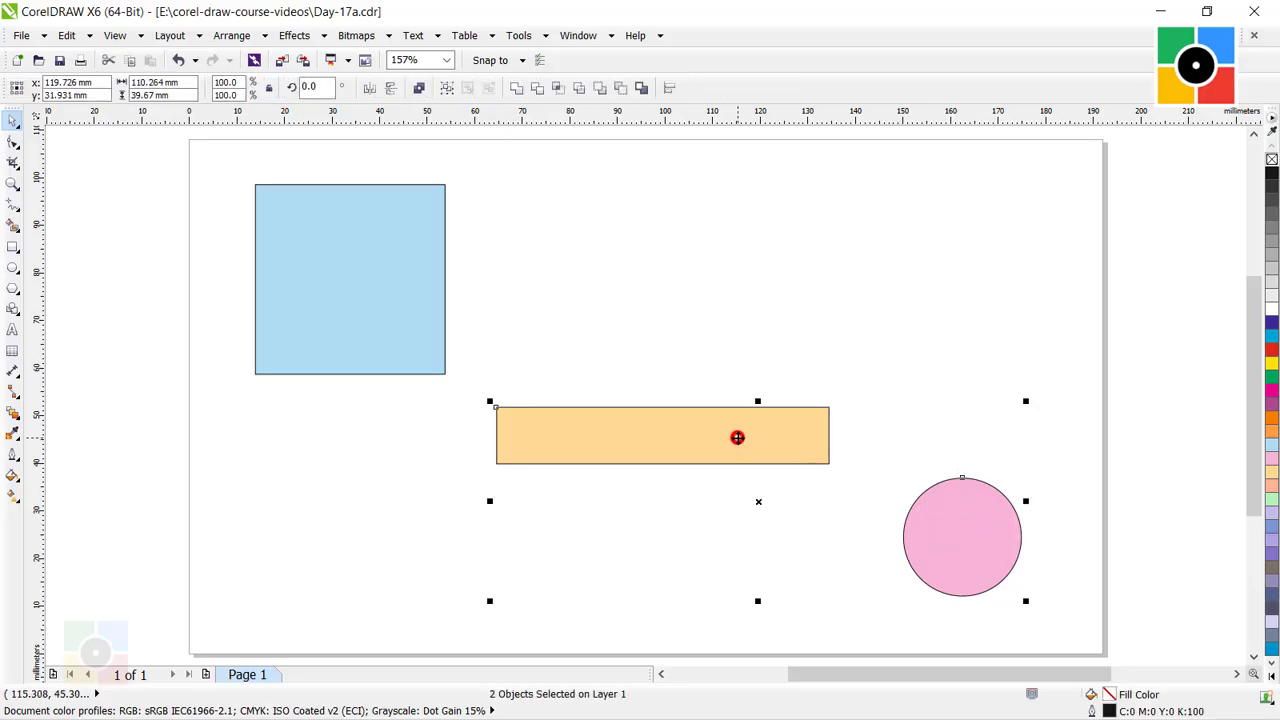
shift+click(384, 275)
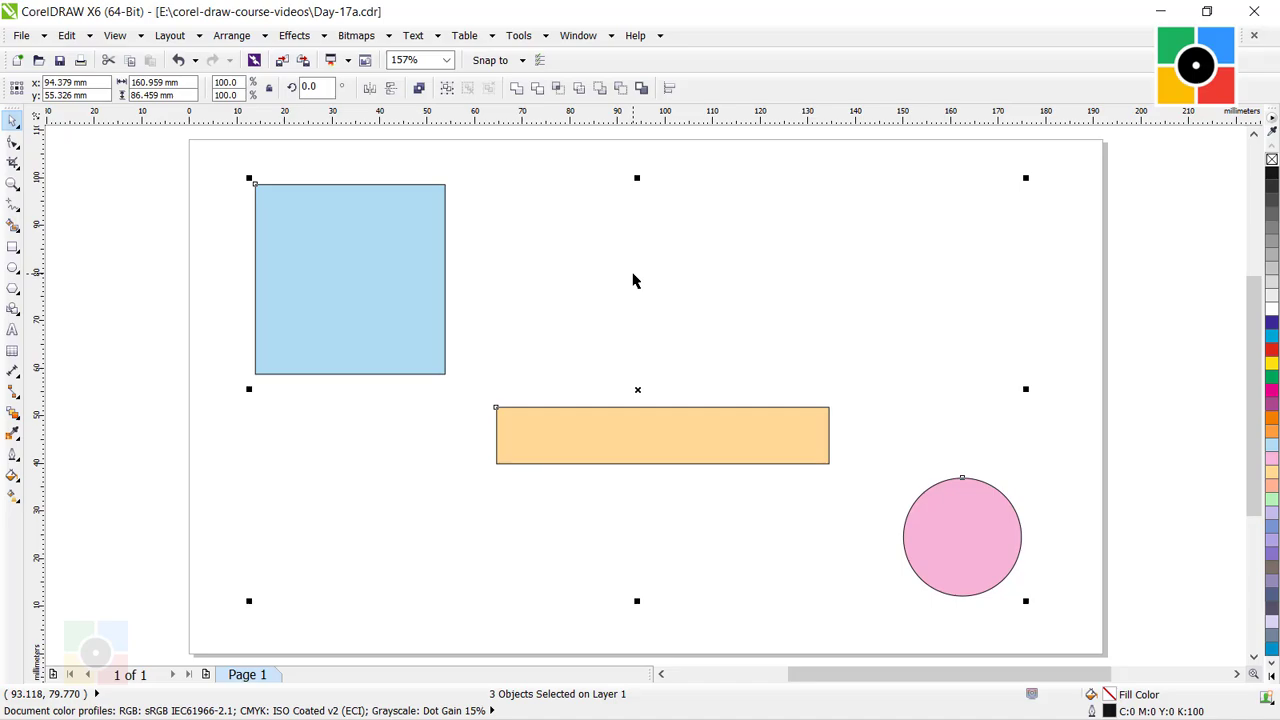
key(t)
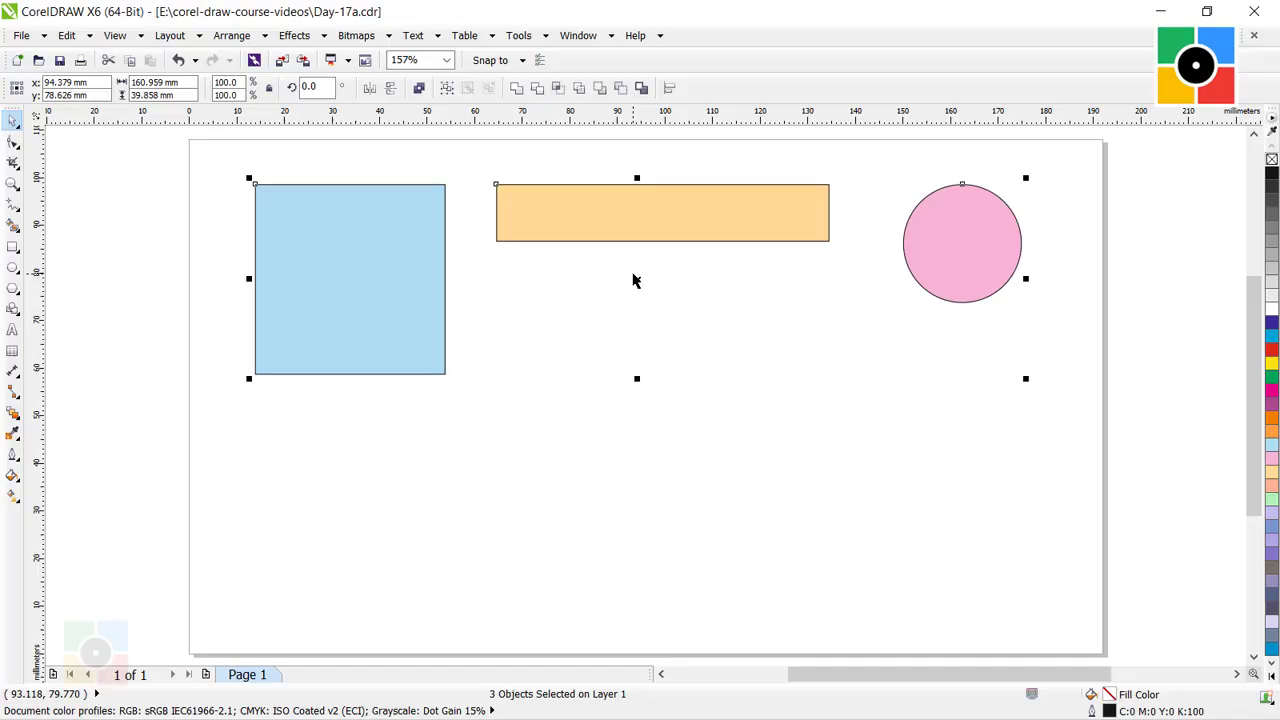
key(e)
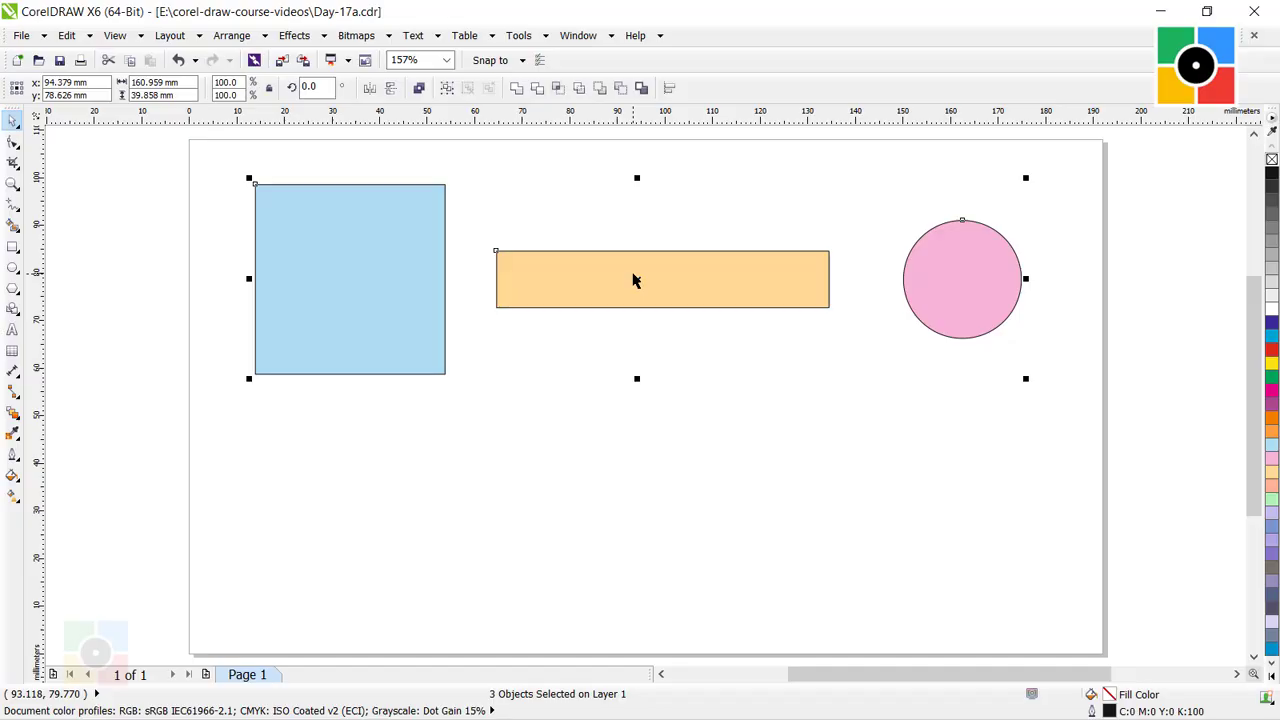
key(b)
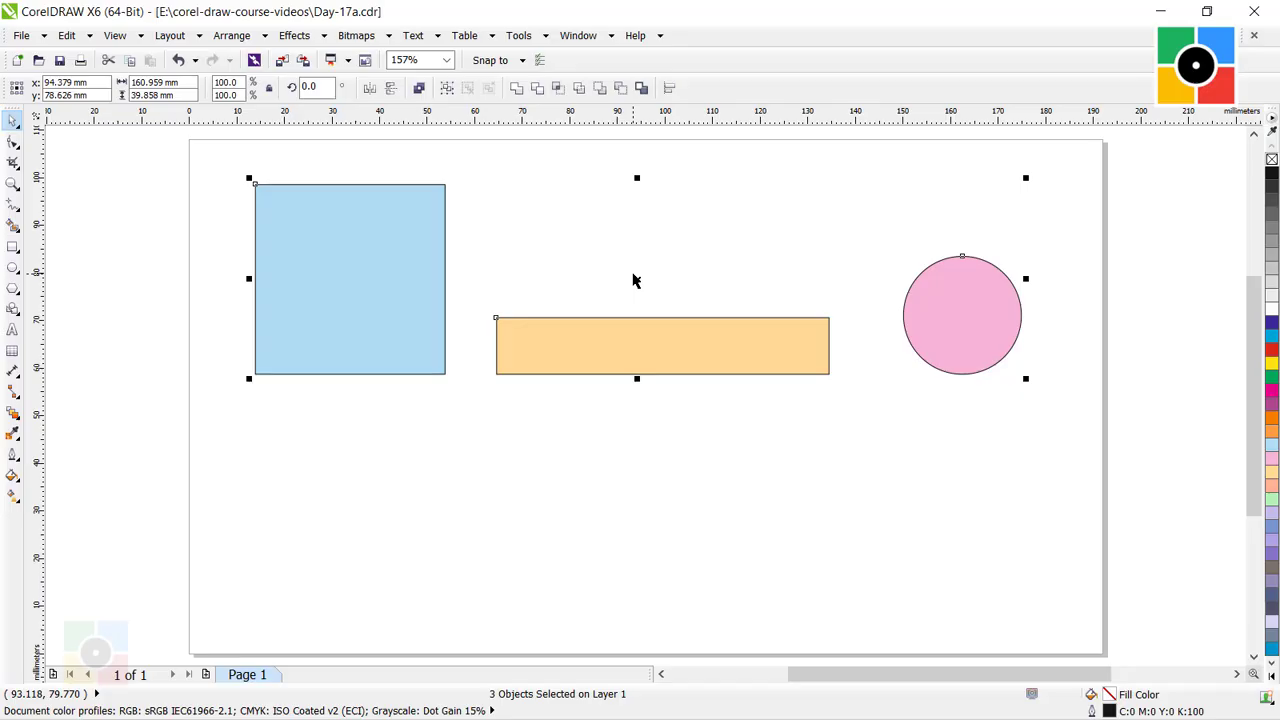
- Repeat the top, middle and bottom alignment of the three selected shapes and clear the selection
key(t)
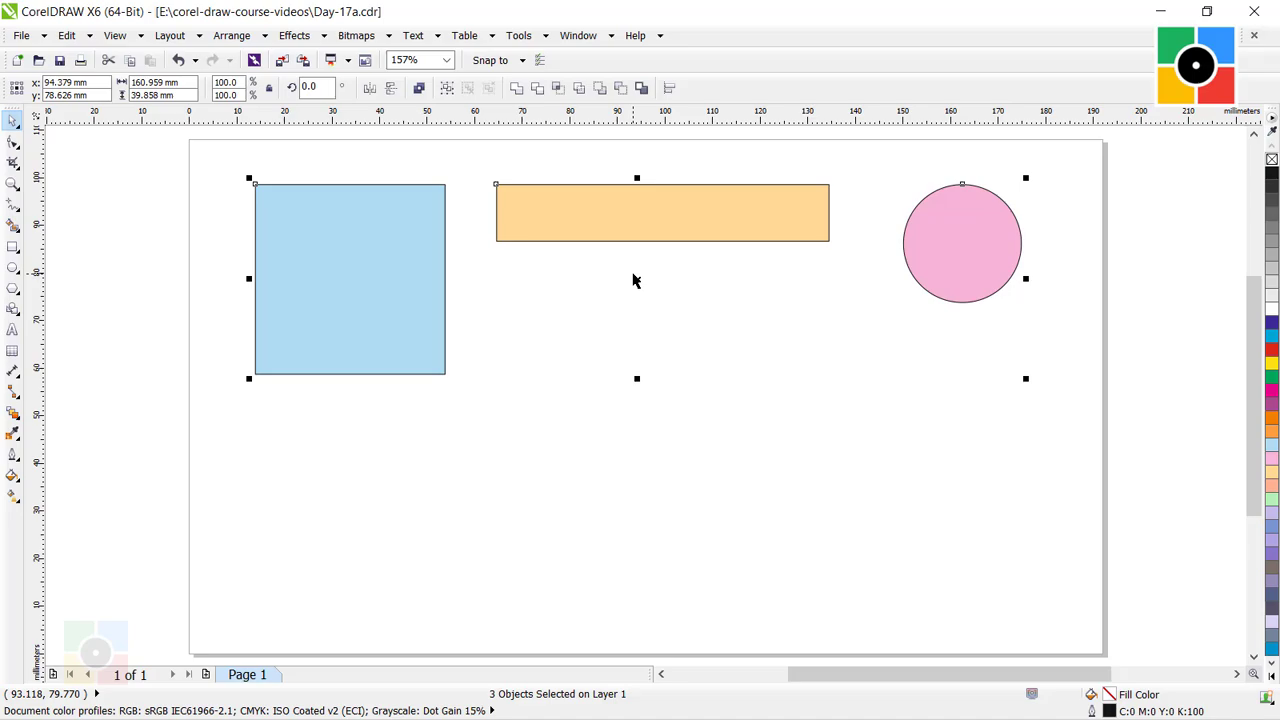
key(e)
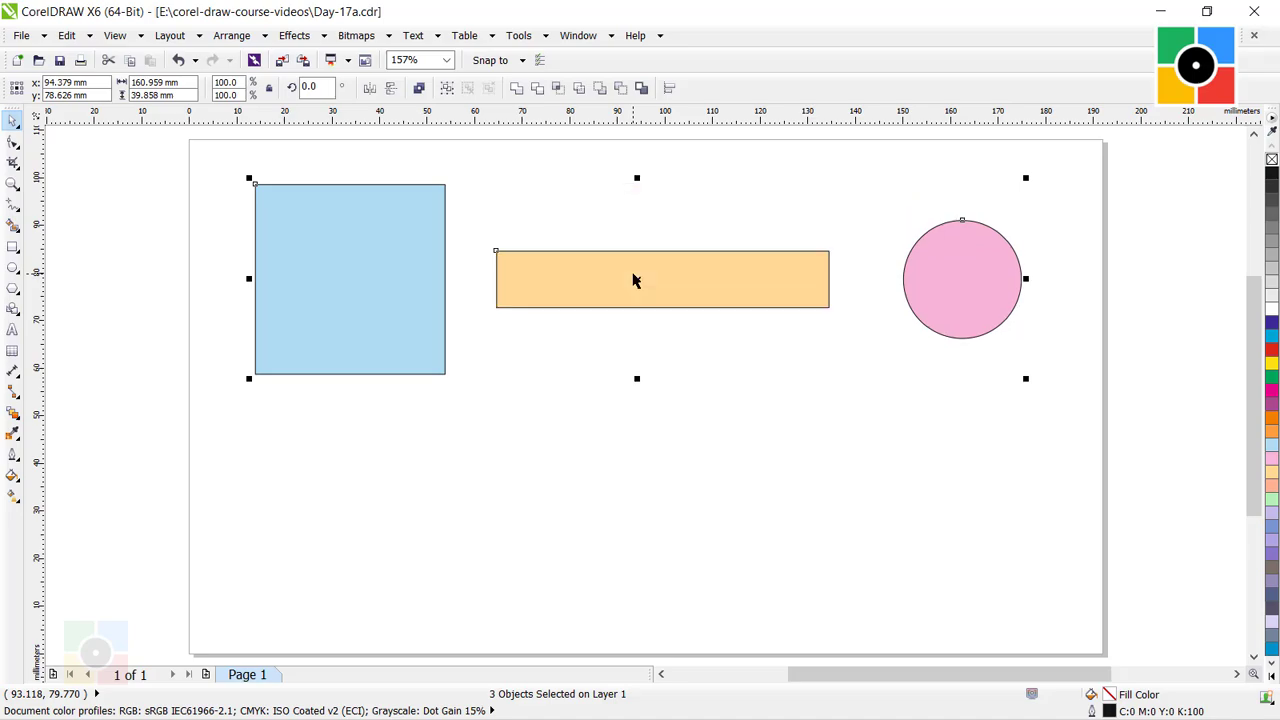
key(b)
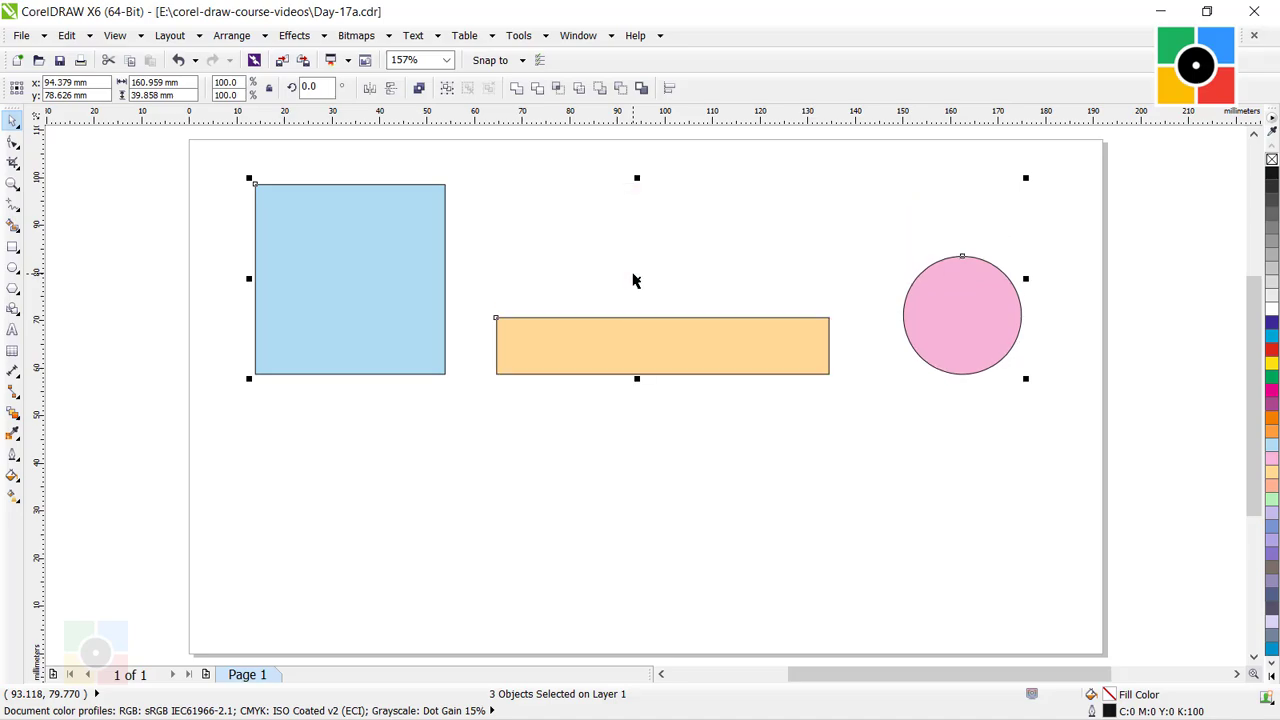
click(700, 345)
click(857, 272)
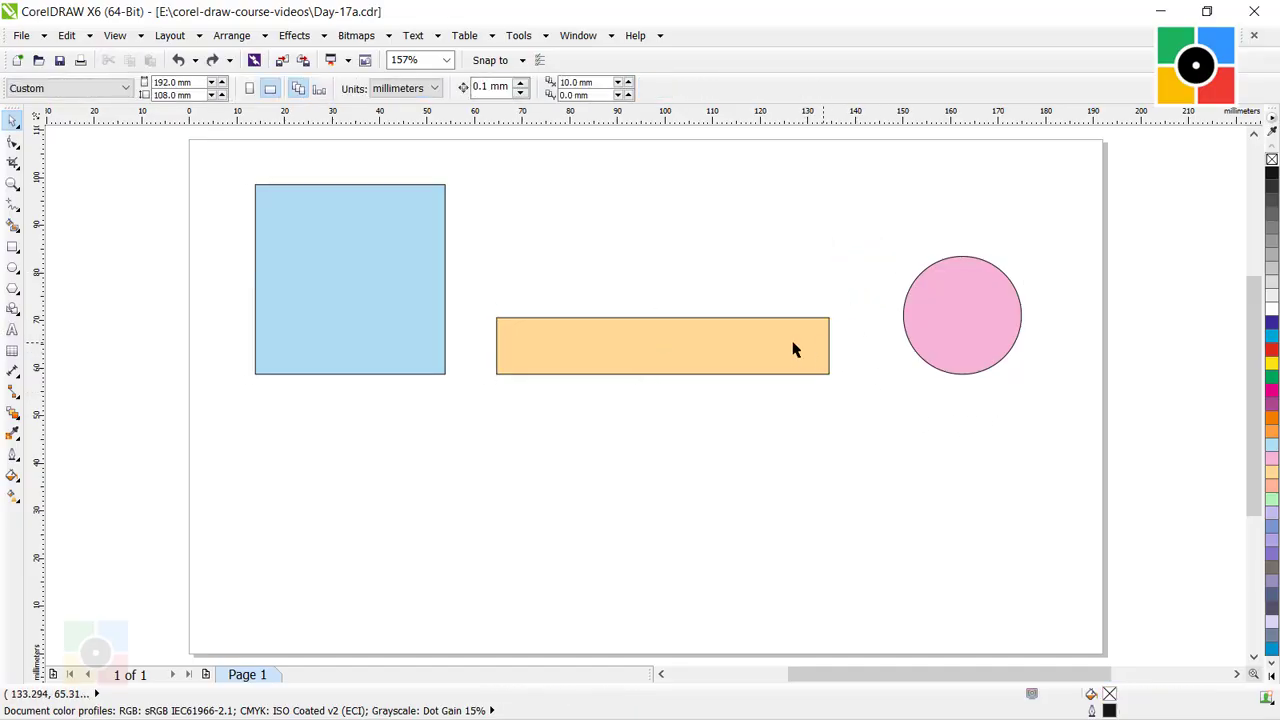
- Stack the shapes vertically with the orange bar lowest, the circle above it and the blue square on top at about (97, 82) mm
drag(757, 346, 767, 575)
drag(959, 326, 665, 452)
drag(378, 280, 677, 266)
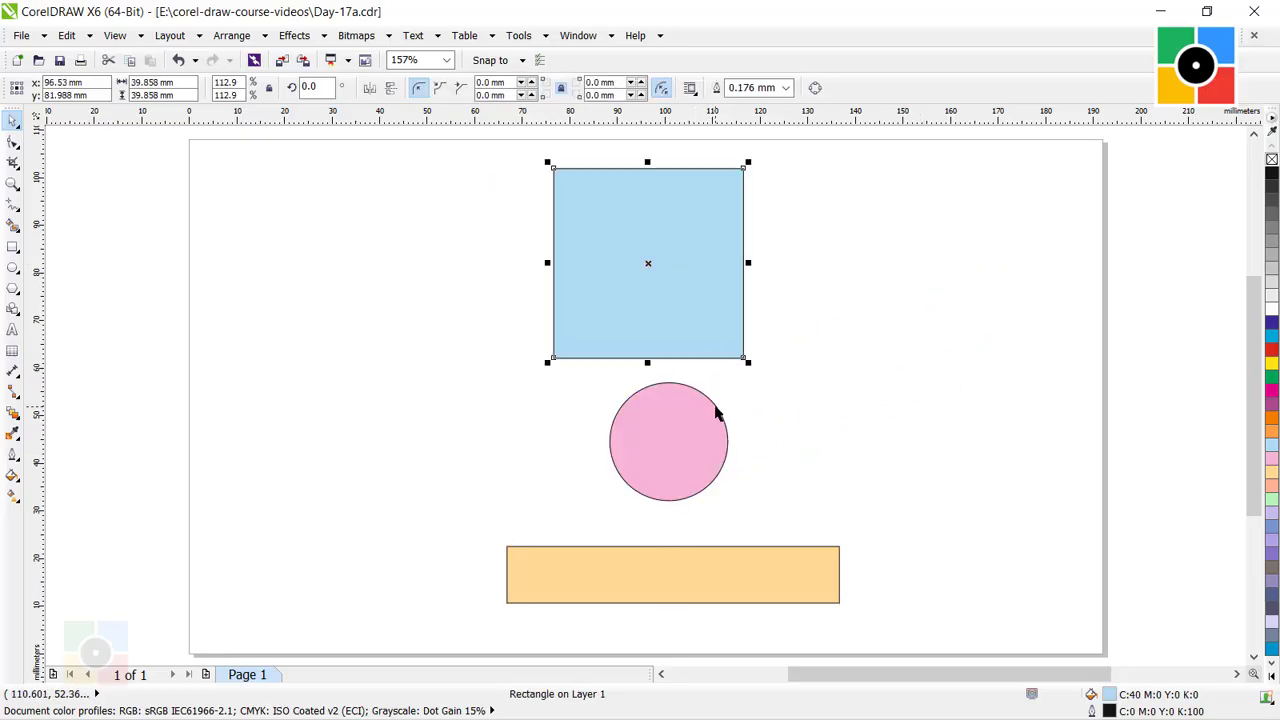
- Select the orange bar, circle and lastly the blue square, and align them in turn by left edges, horizontal centres and right edges
click(787, 585)
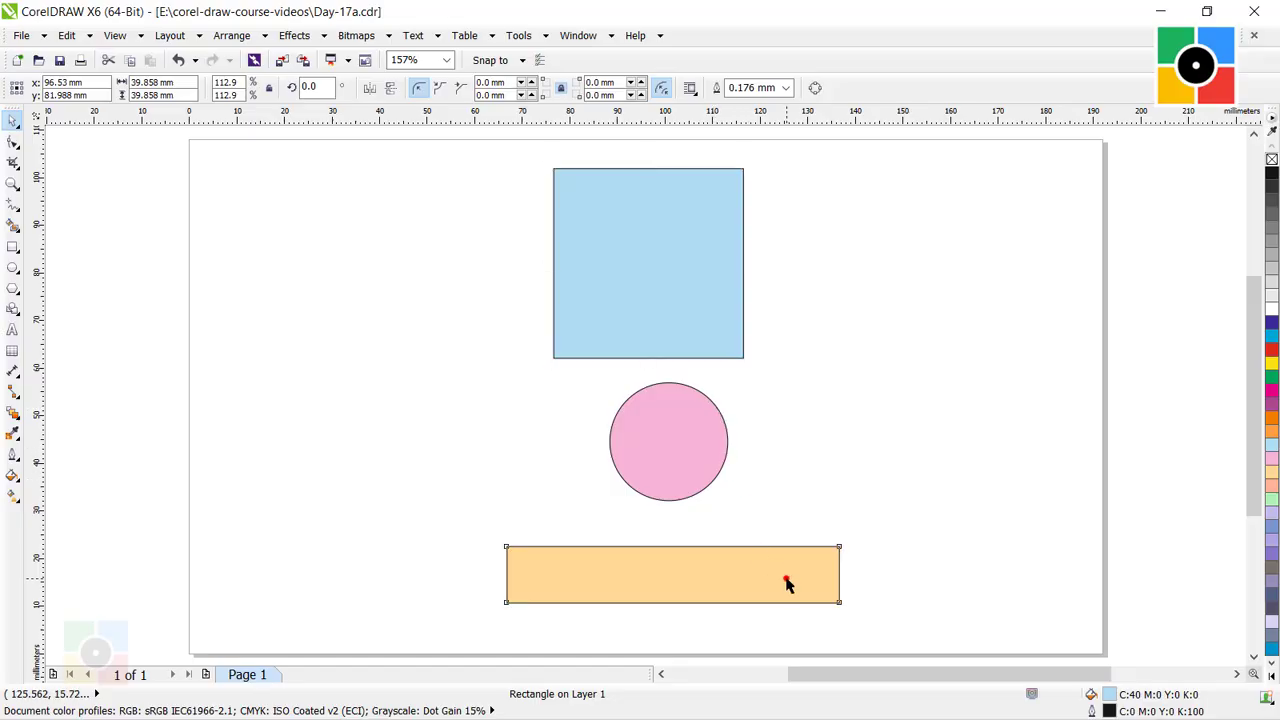
shift+click(683, 441)
shift+click(651, 293)
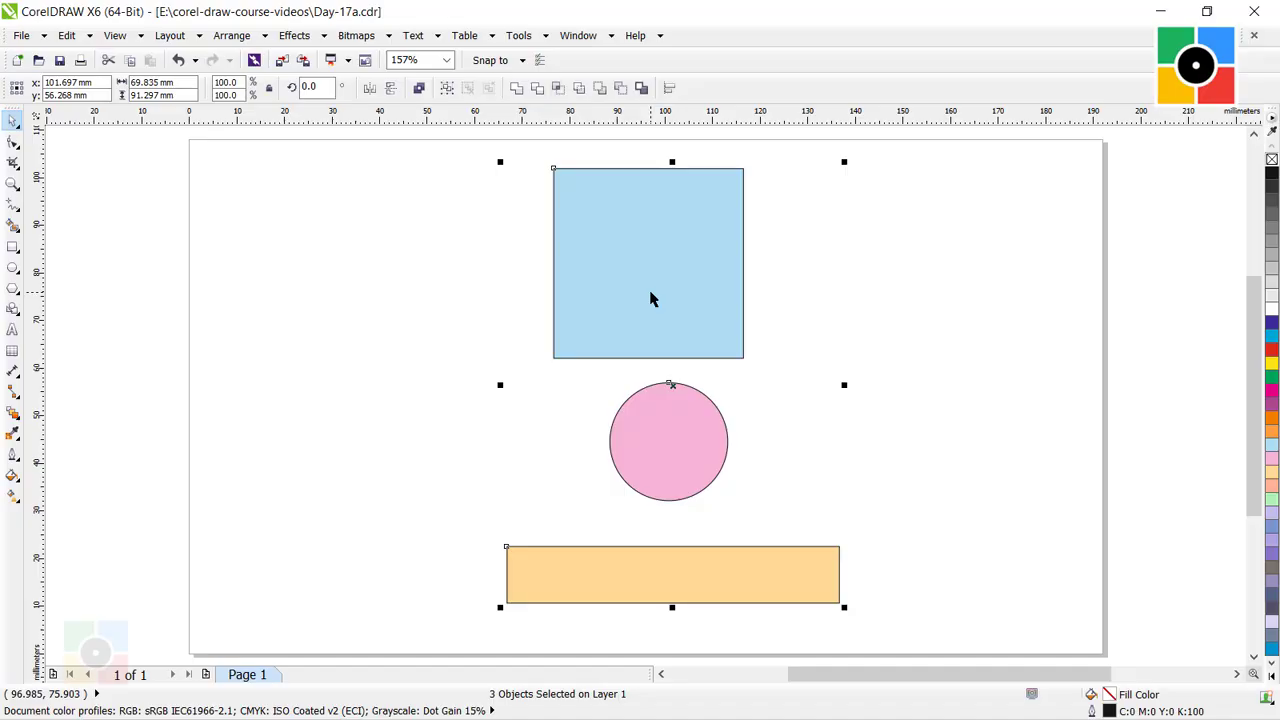
key(l)
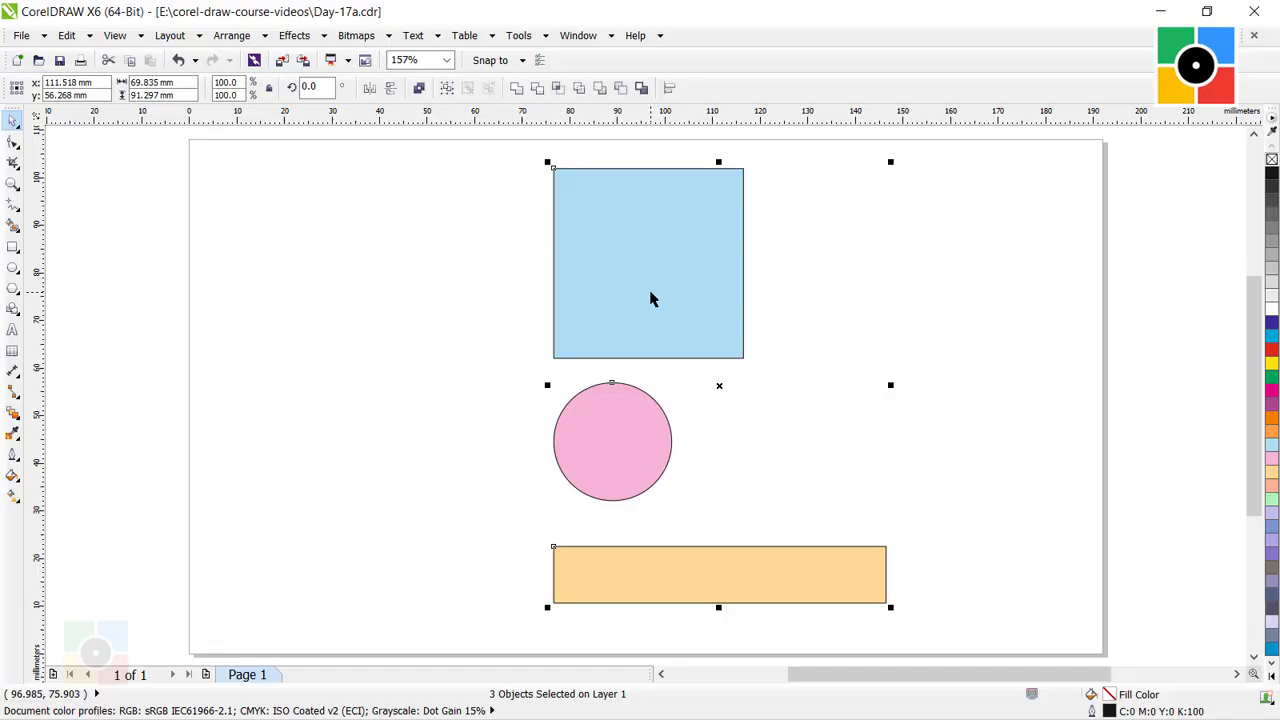
key(c)
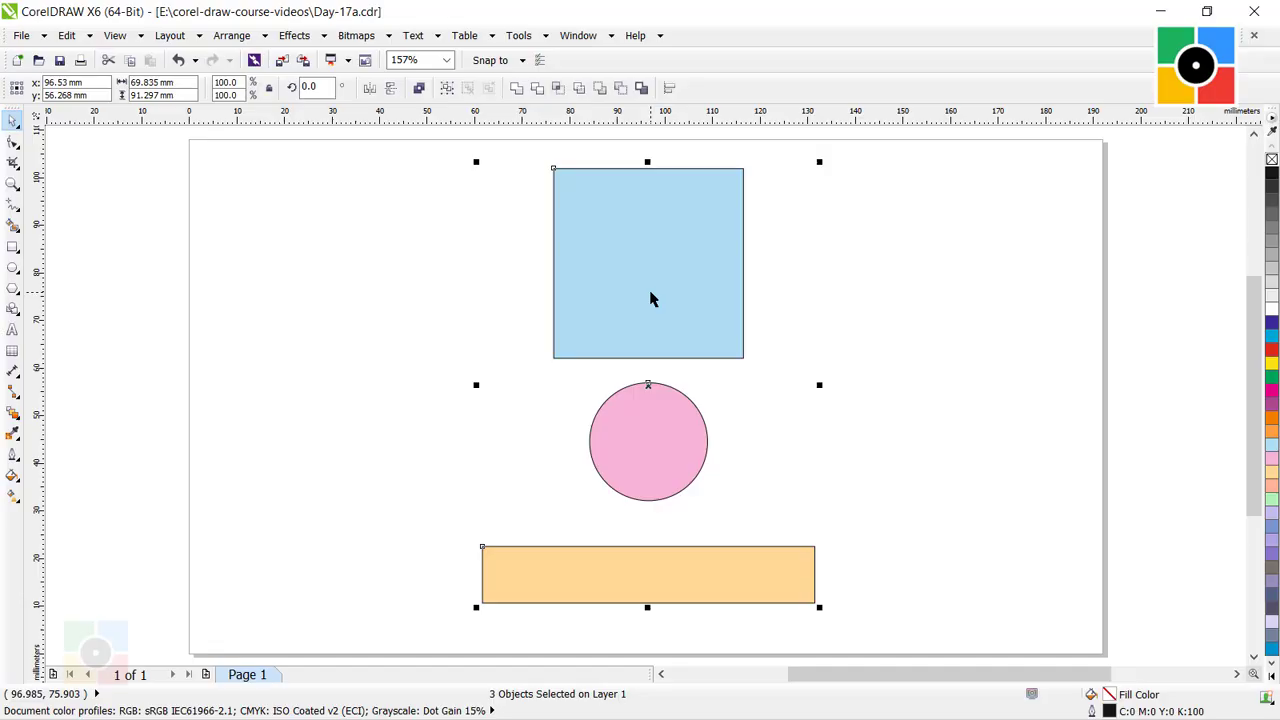
key(r)
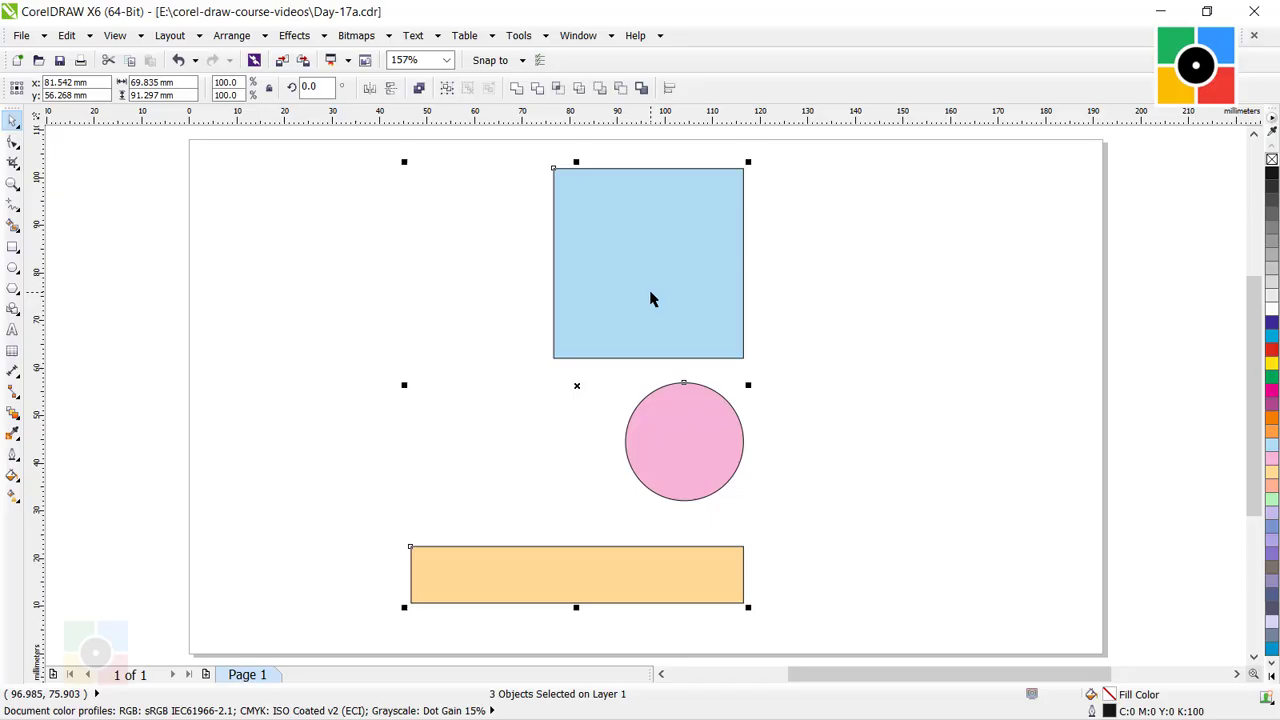
- Repeat the left, centre and right alignment of the three selected shapes and clear the selection
key(l)
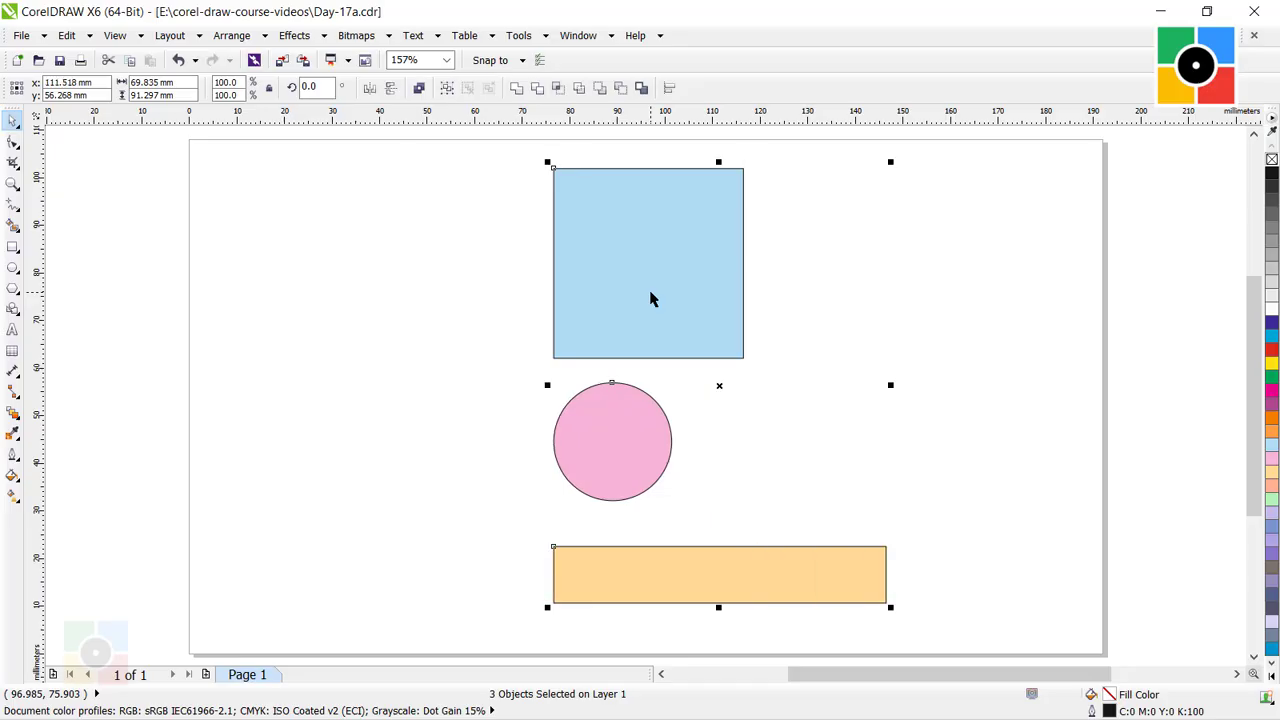
key(c)
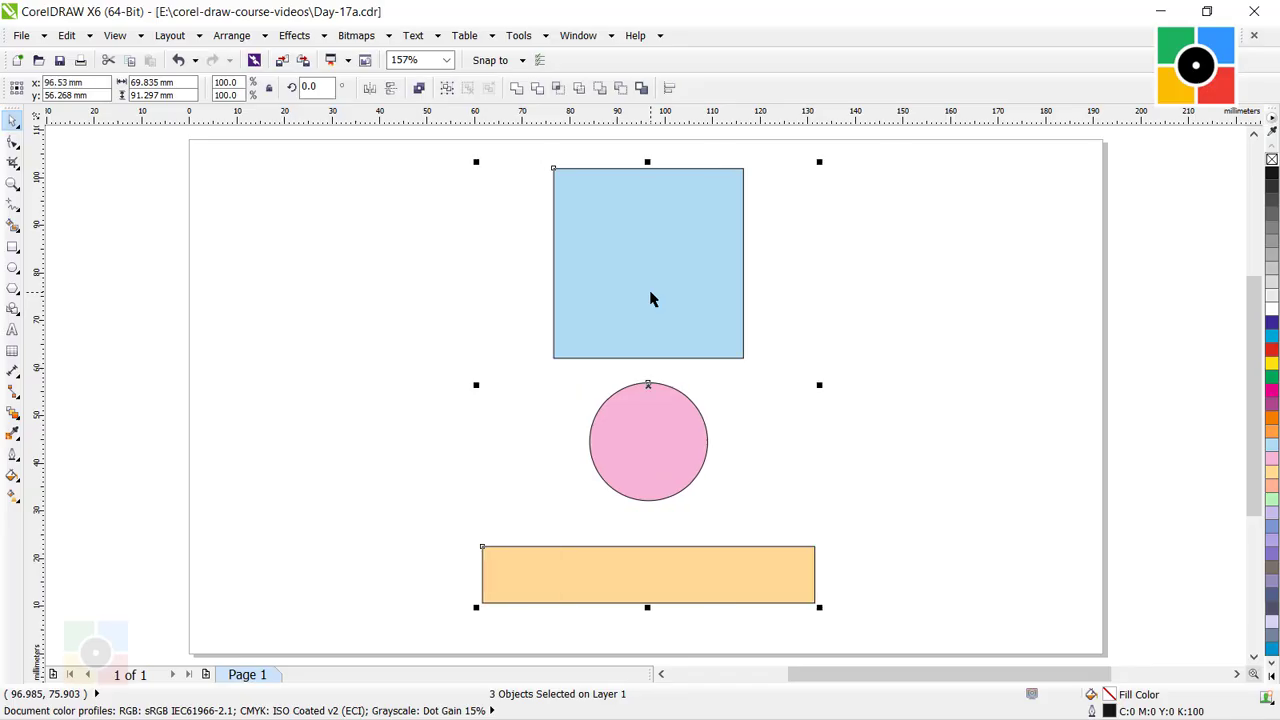
key(r)
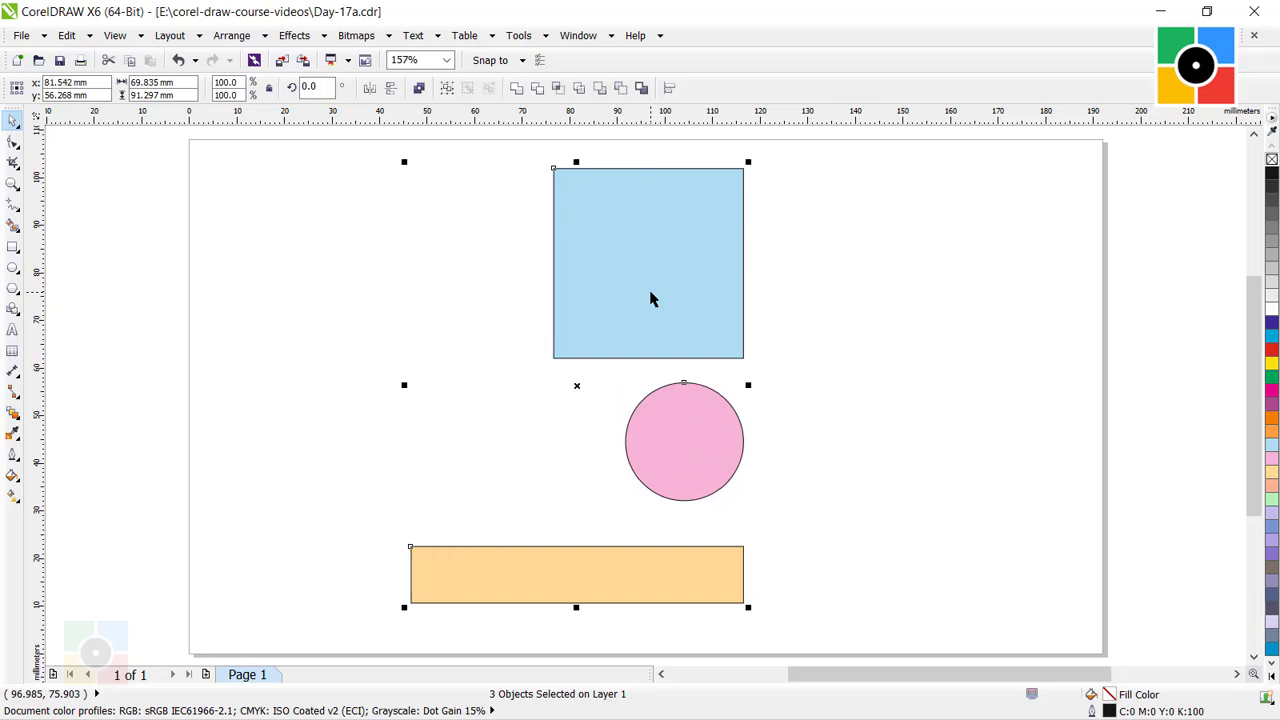
click(401, 478)
click(383, 449)
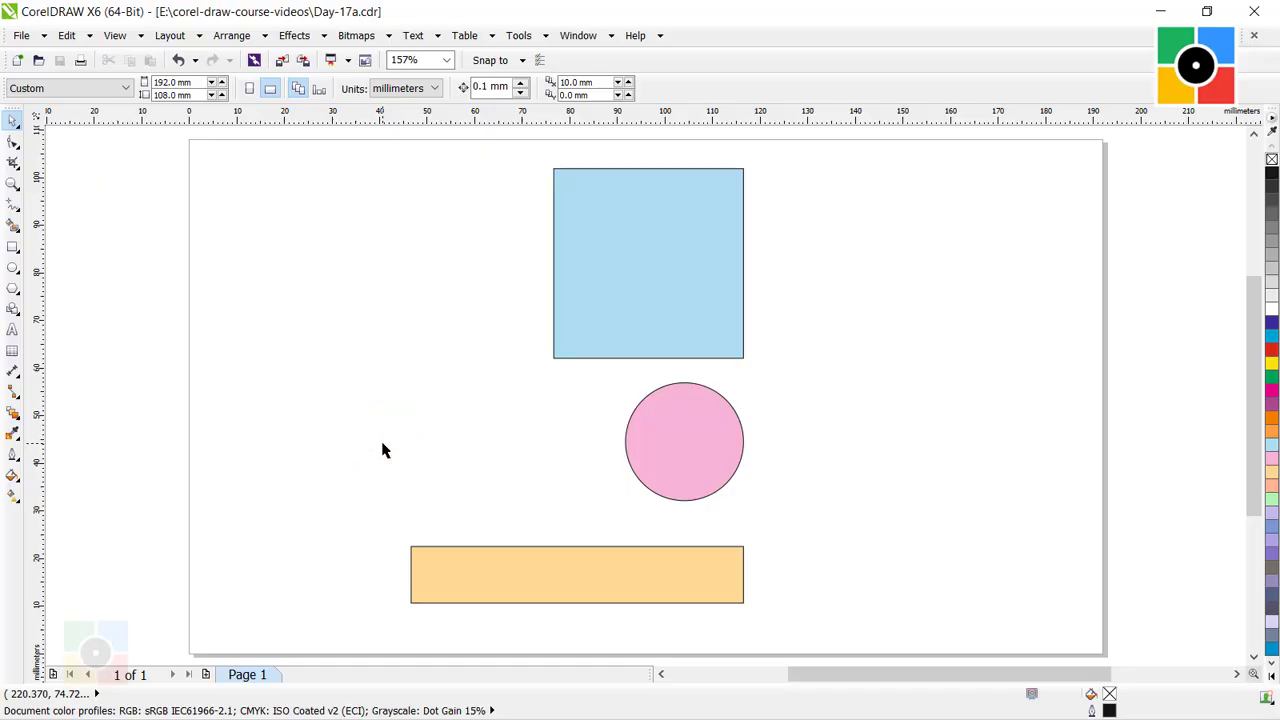
- Add a second page, draw a square about 58 mm wide right of the page's centre, and fill it light orange
click(206, 675)
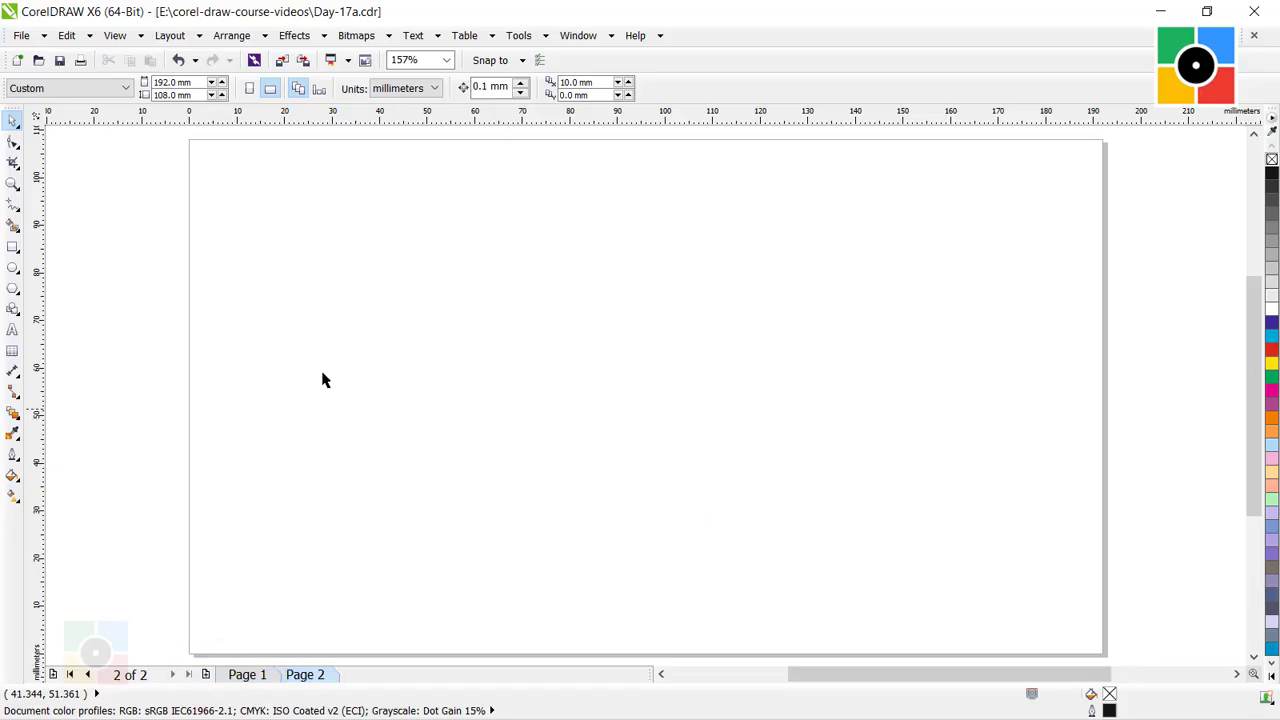
click(12, 247)
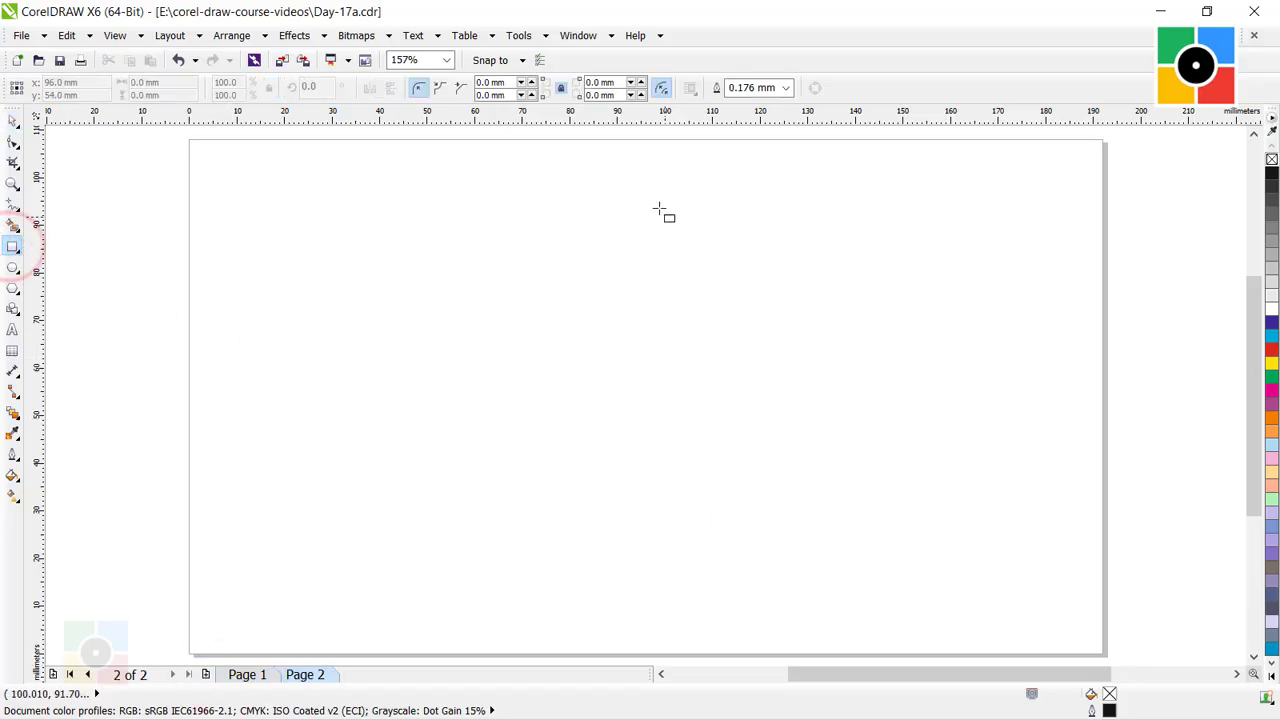
mouse_move(646, 194)
mouse_down()
mouse_move(711, 309)
mouse_move(848, 473)
mouse_up()
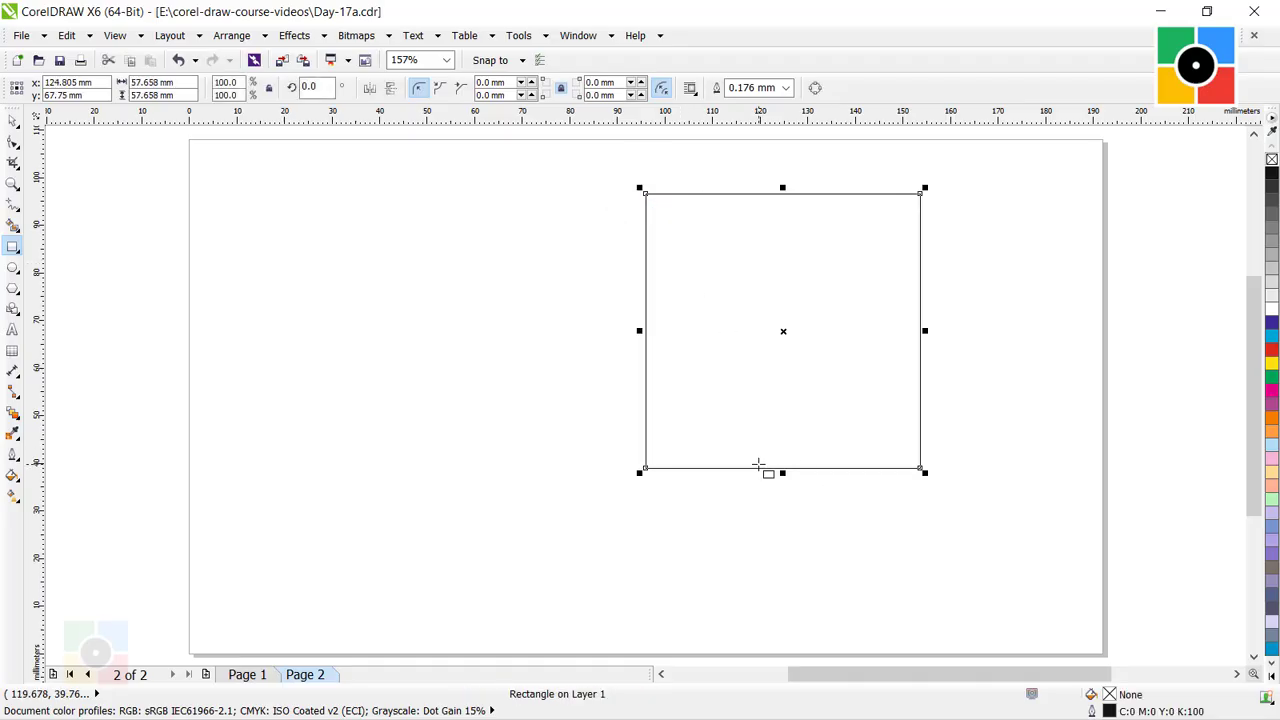
click(12, 121)
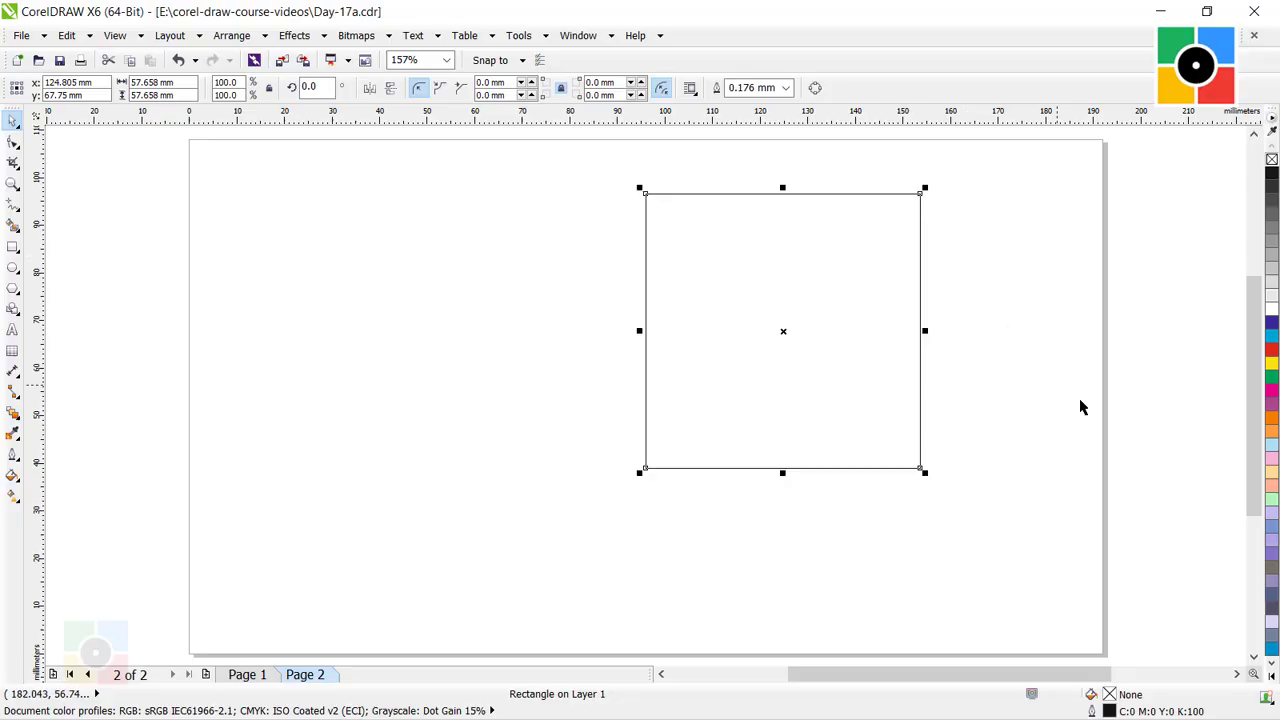
click(1271, 471)
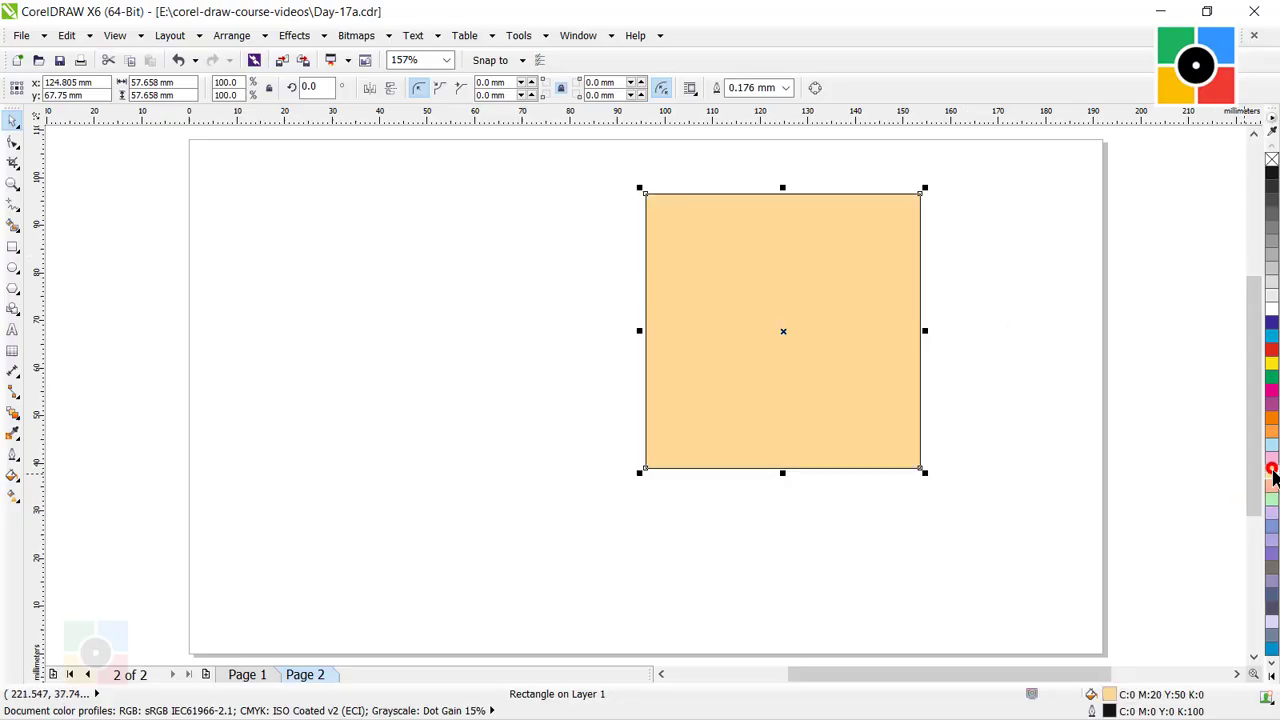
click(985, 347)
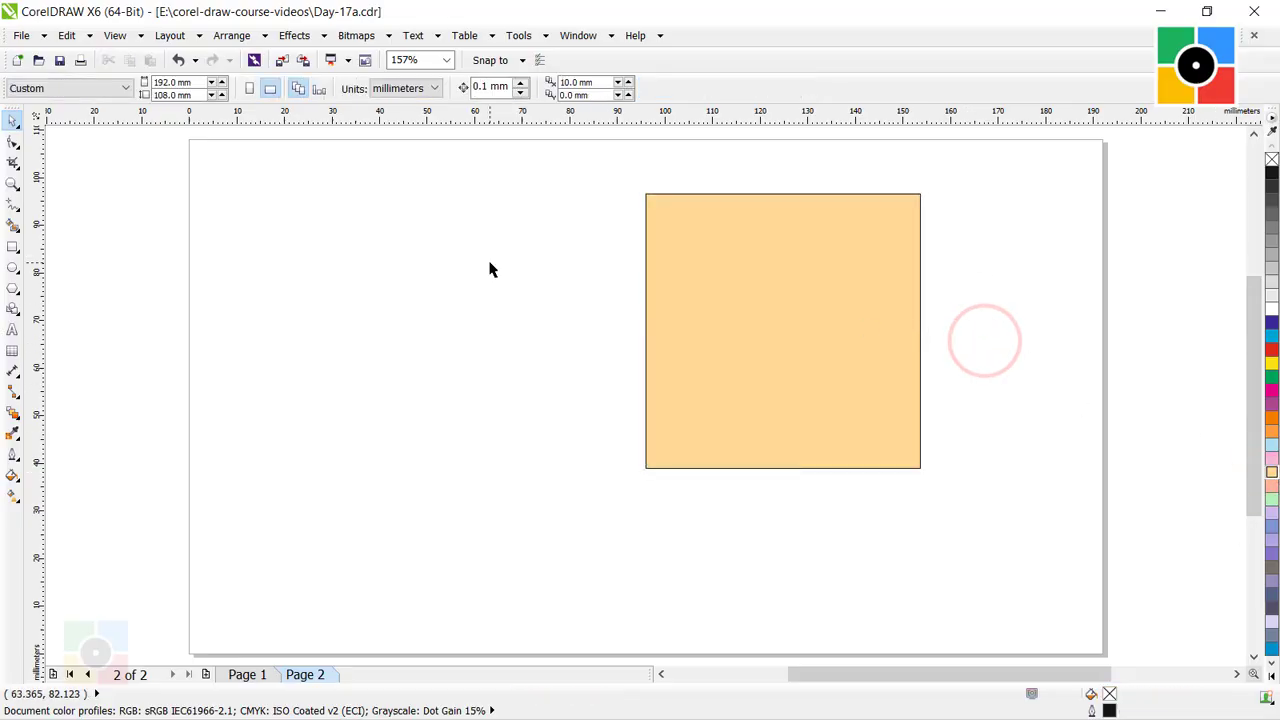
- Draw a circle about 16 mm in diameter in the empty area beside the square and fill it red
click(12, 268)
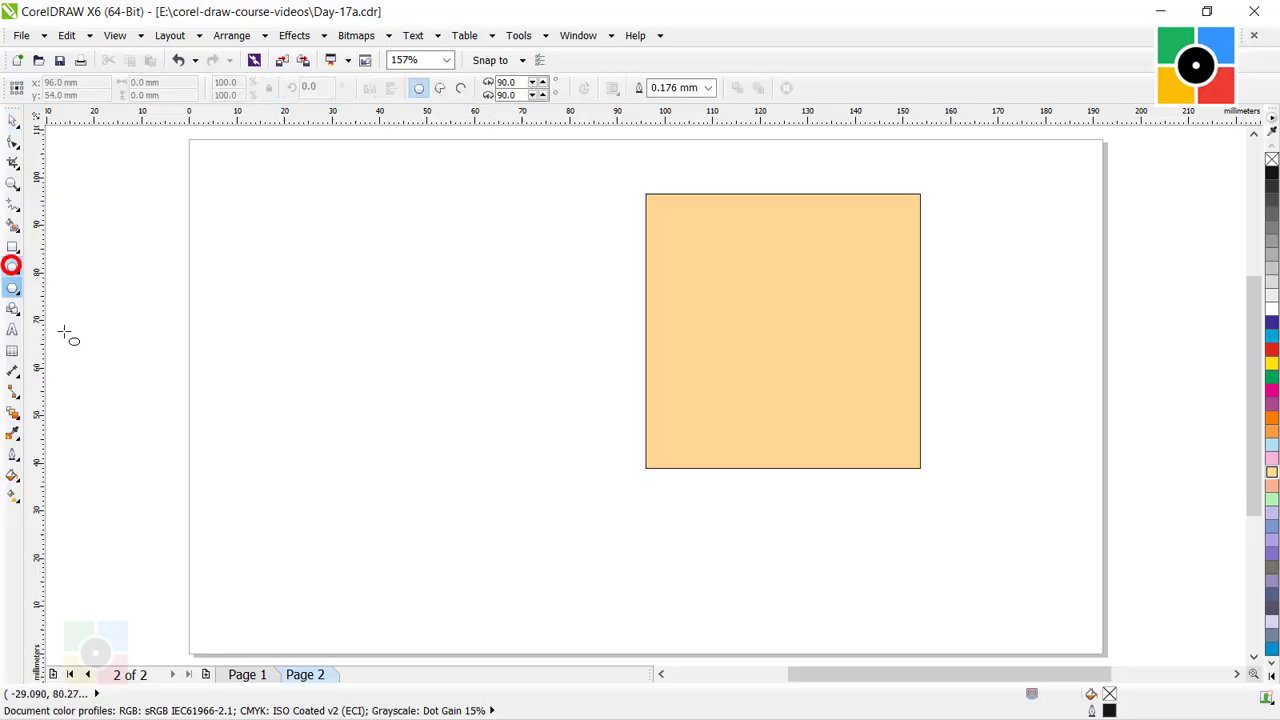
drag(443, 398, 517, 472)
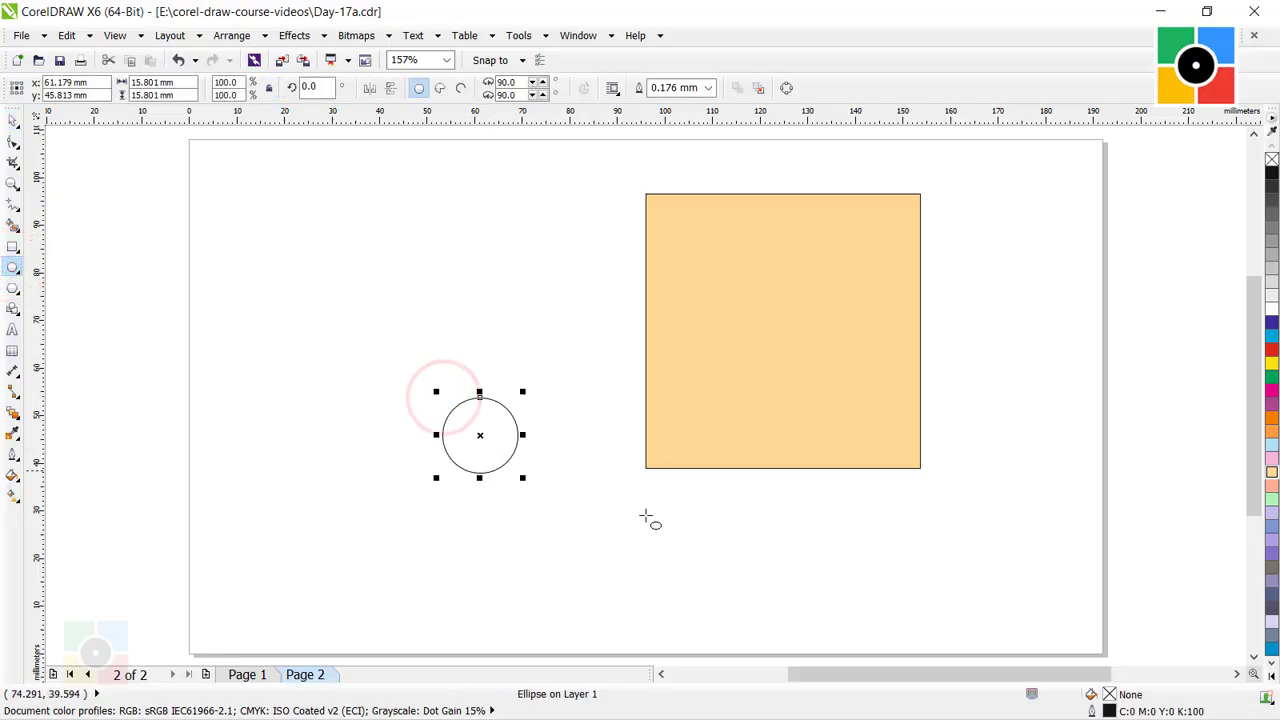
click(12, 120)
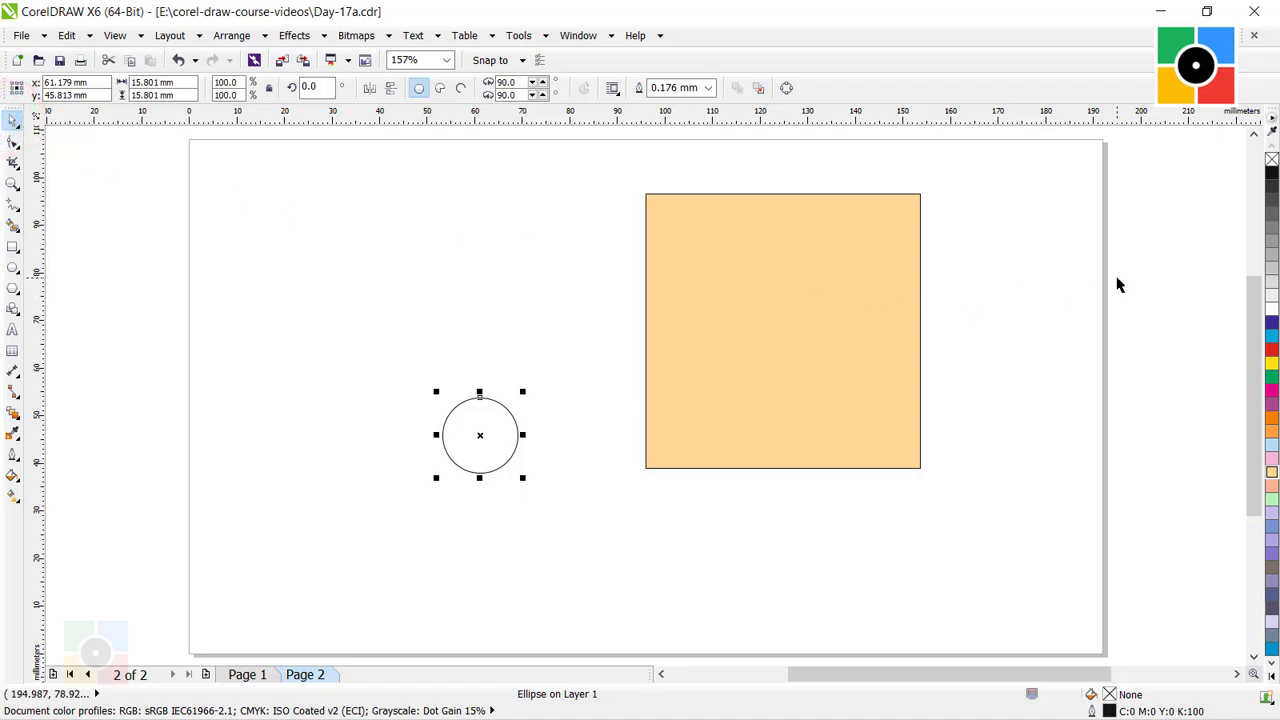
click(1272, 352)
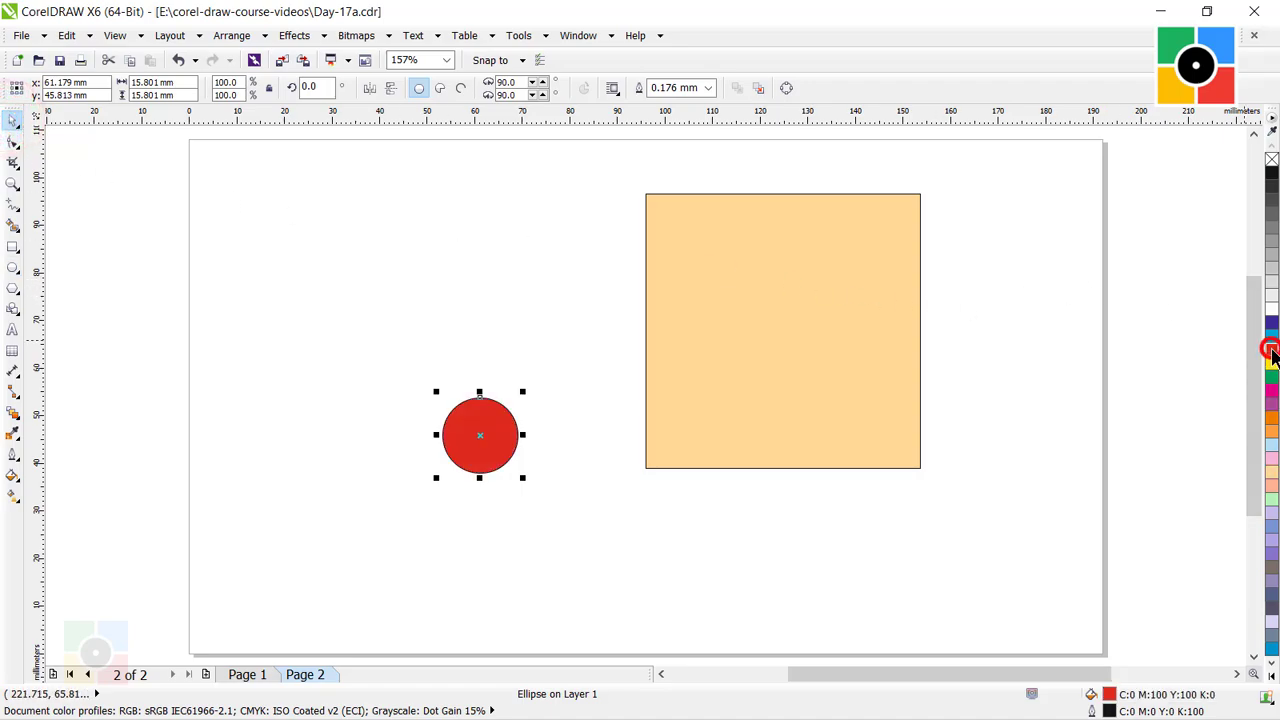
click(410, 271)
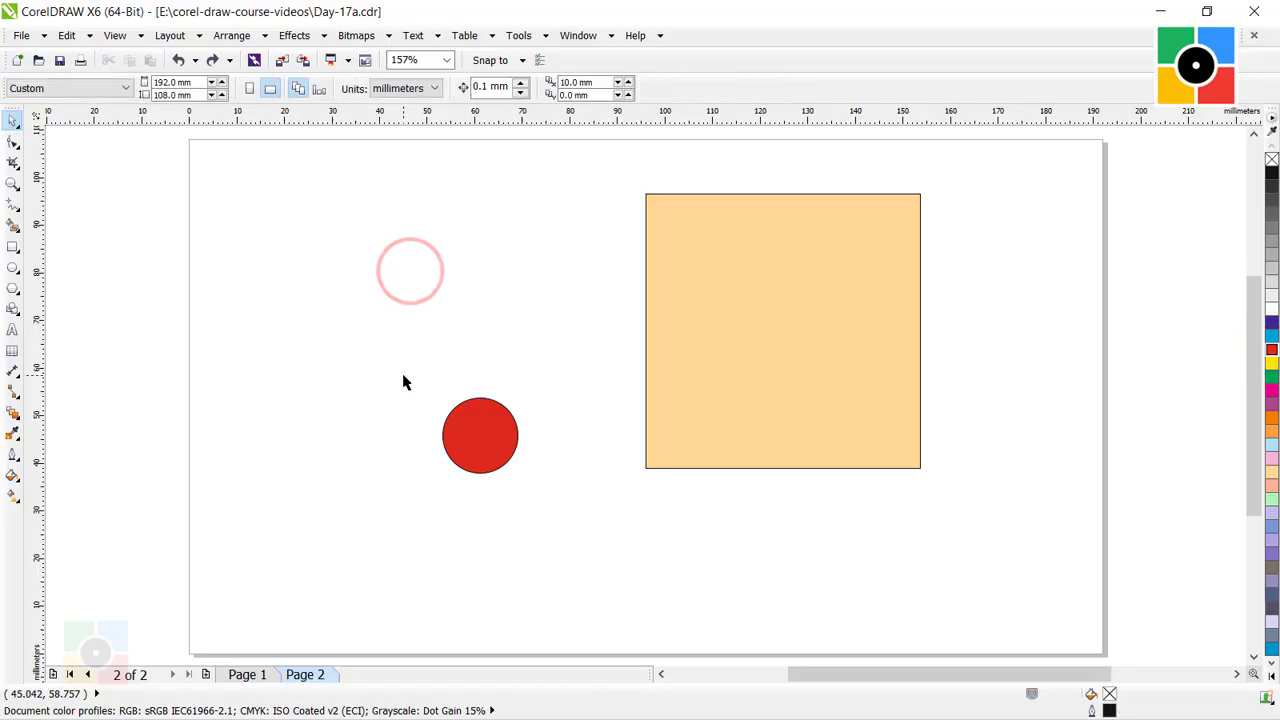
- Place the red circle by eye at the square's top centre, and move it back off the square to about (55, 39) mm
click(481, 440)
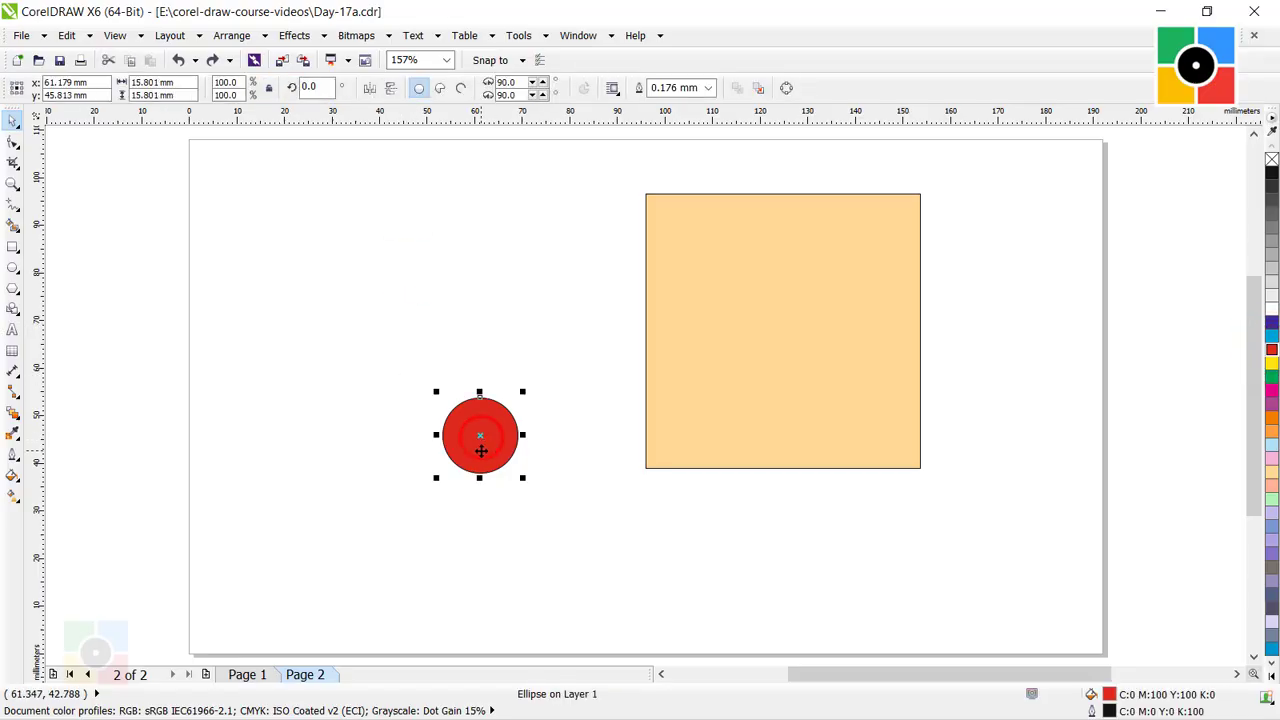
drag(481, 440, 737, 368)
drag(787, 269, 790, 236)
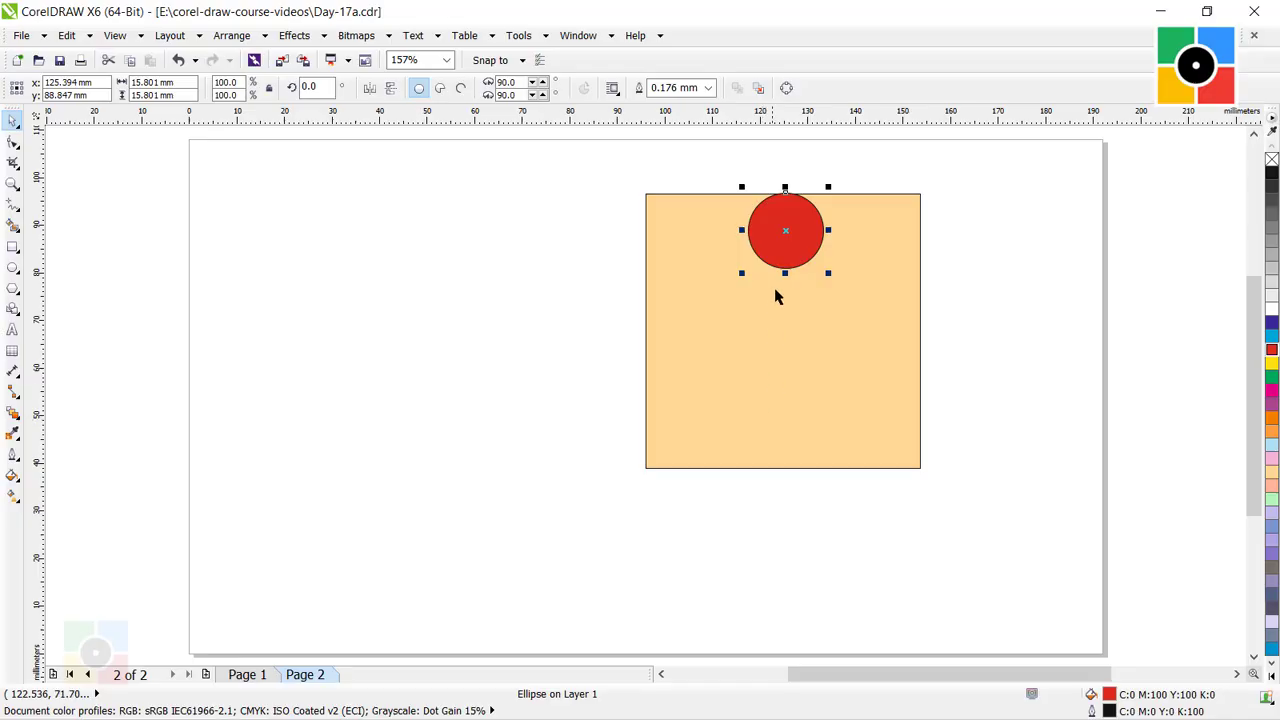
drag(781, 257, 446, 491)
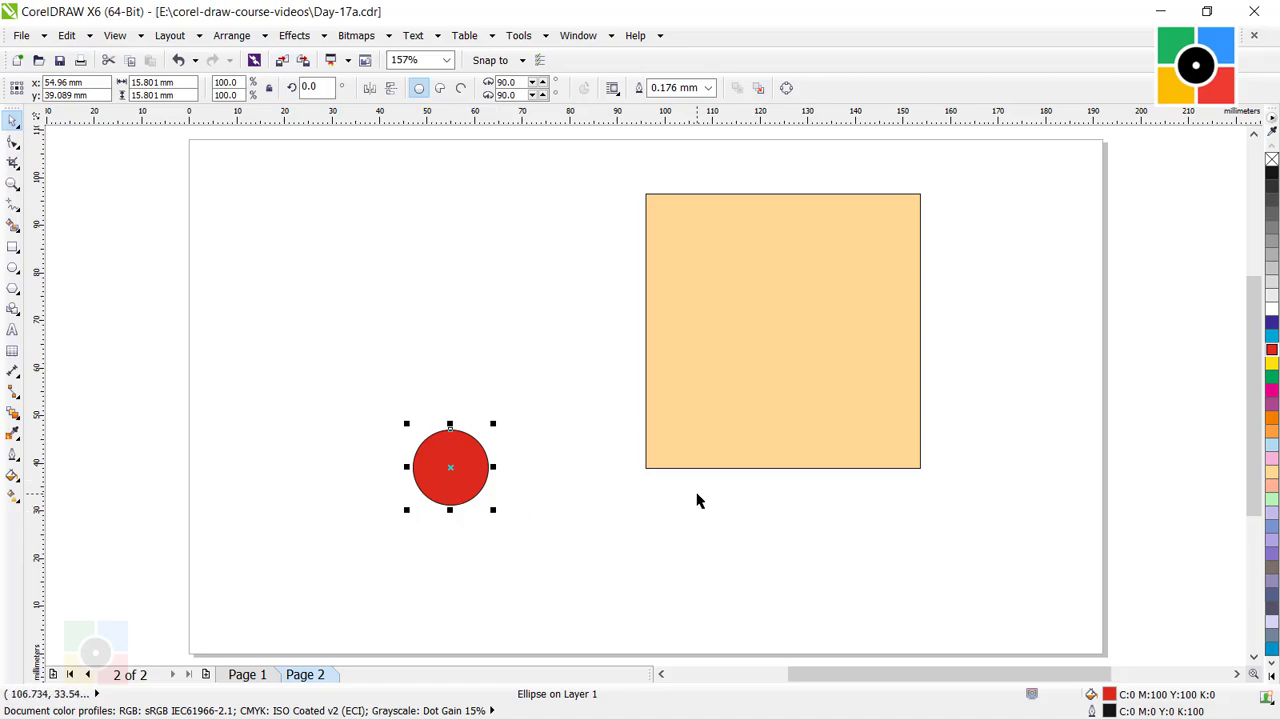
- Select the circle and lastly the square, and align their top edges and horizontal centres with Align and Distribute
shift+click(723, 318)
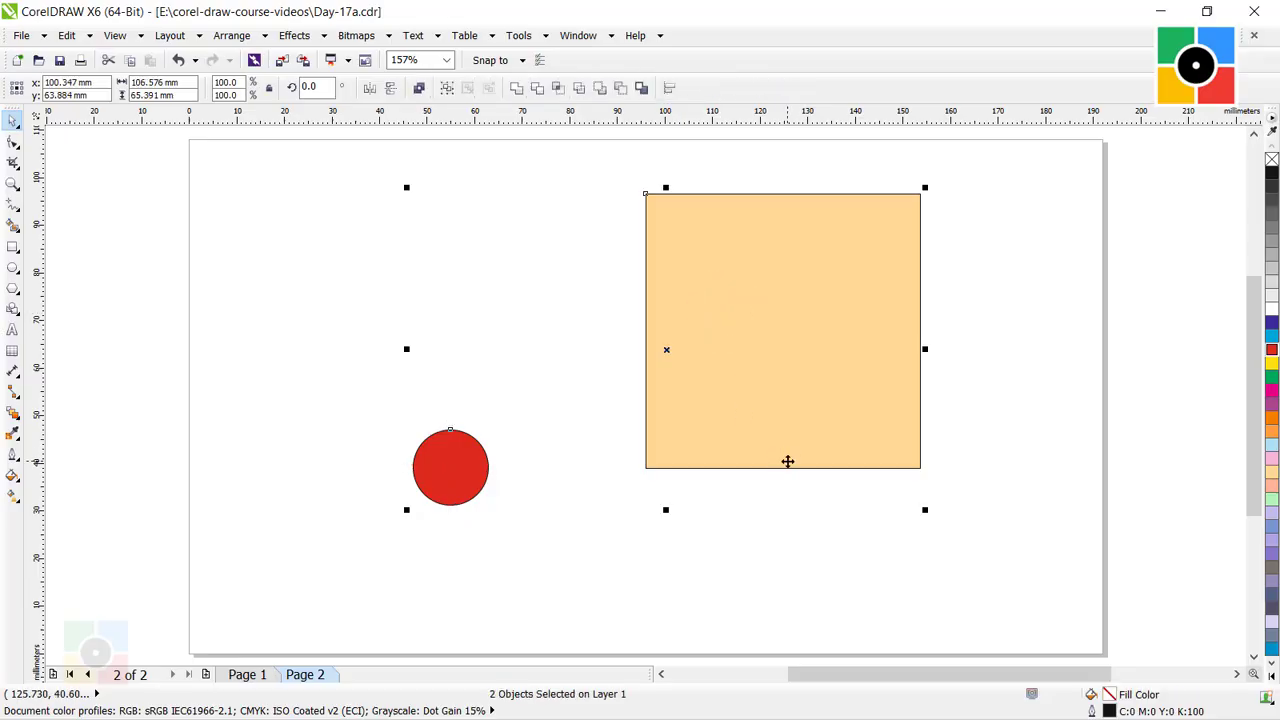
click(234, 37)
mouse_move(297, 108)
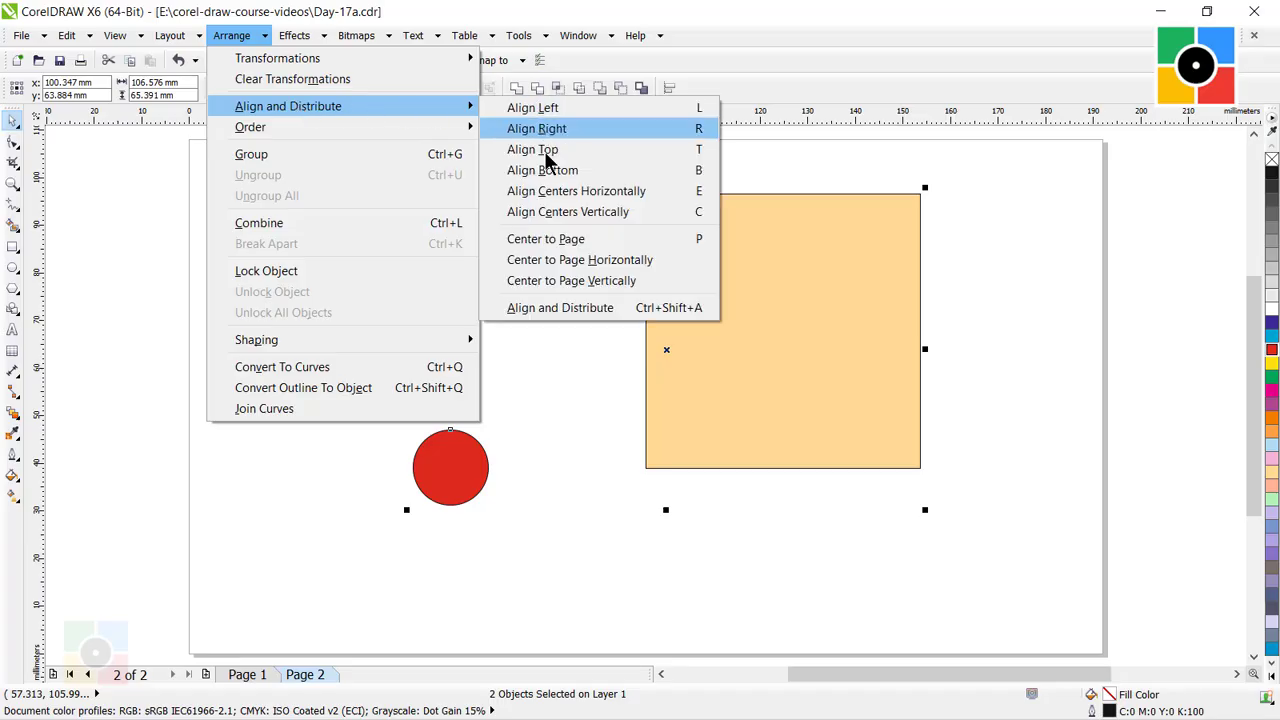
click(588, 308)
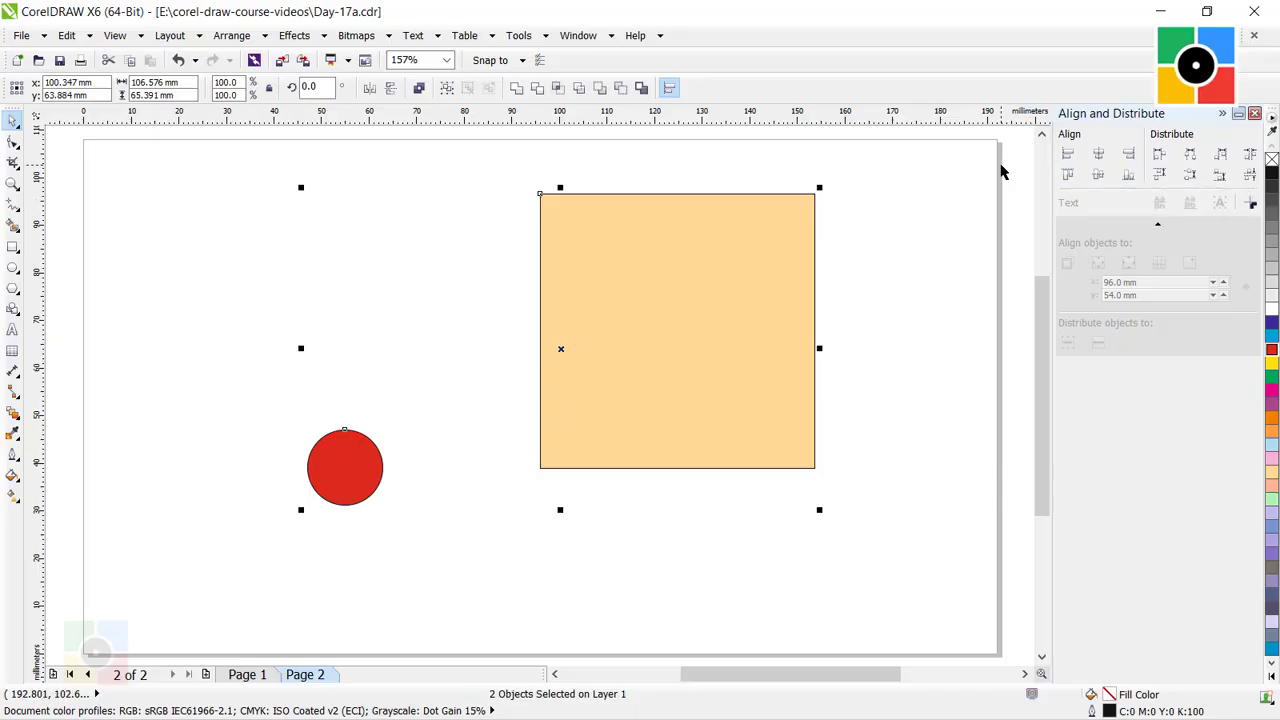
click(1068, 176)
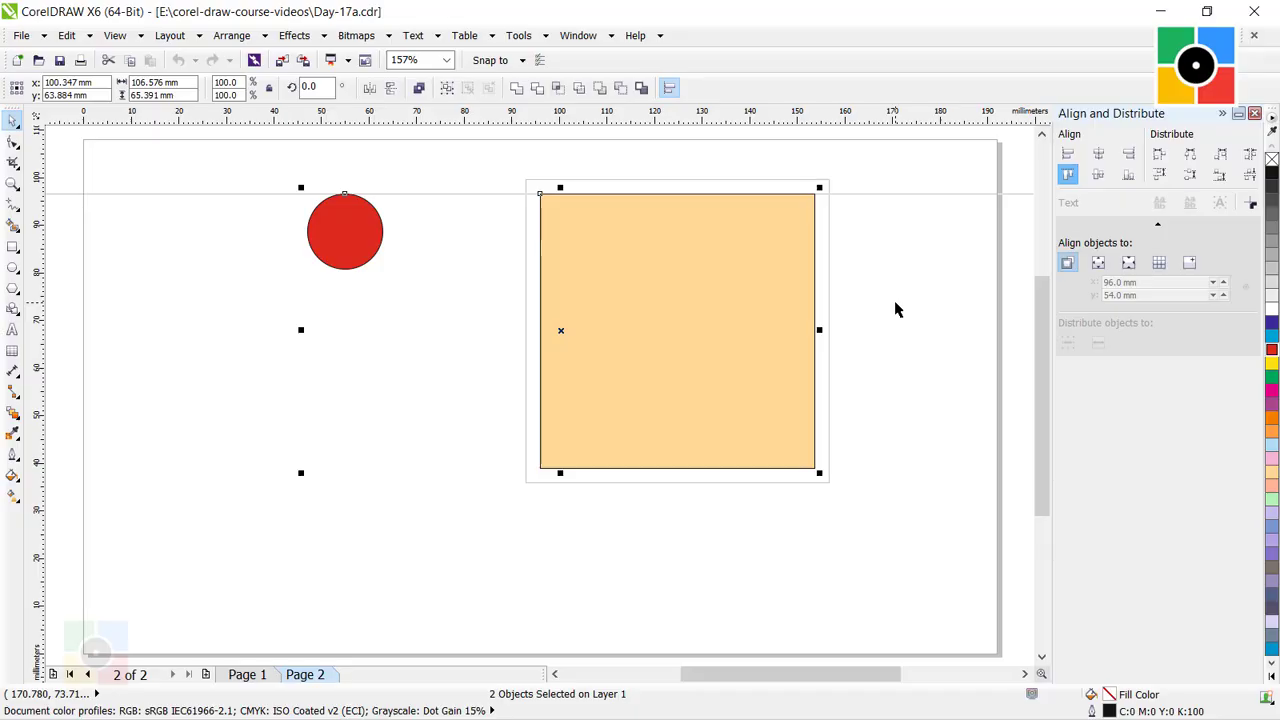
click(1099, 156)
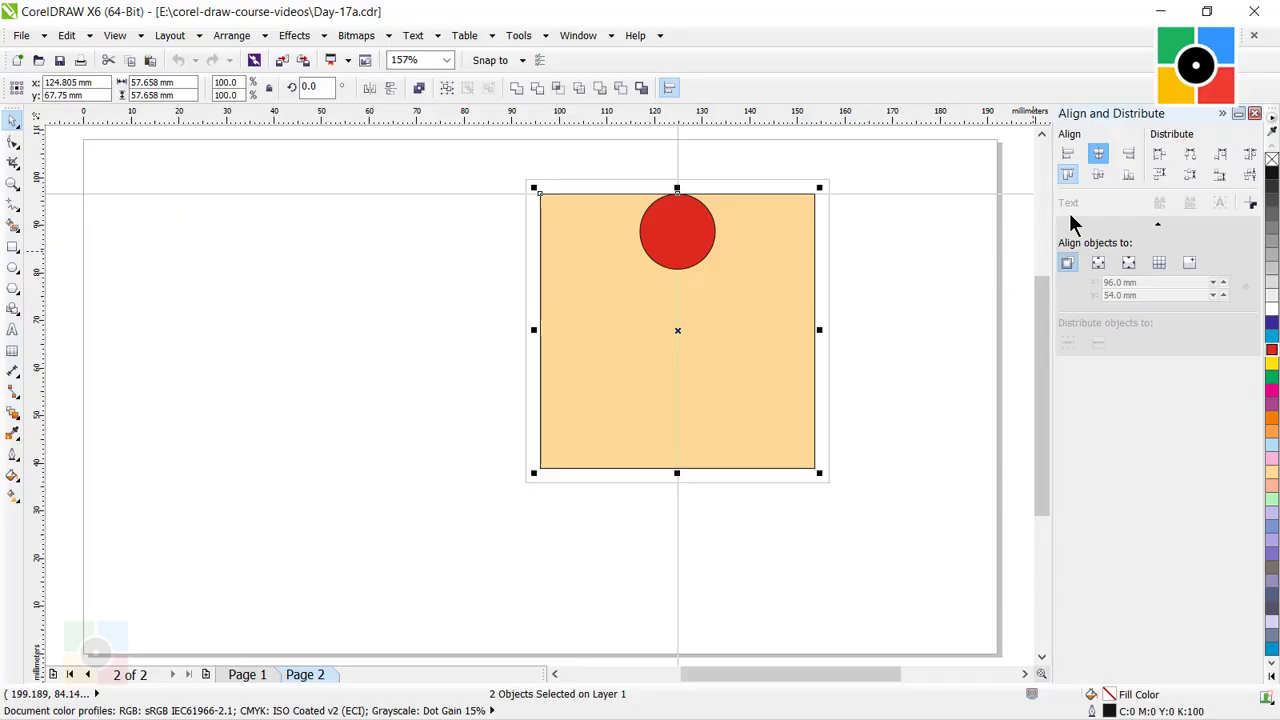
click(903, 253)
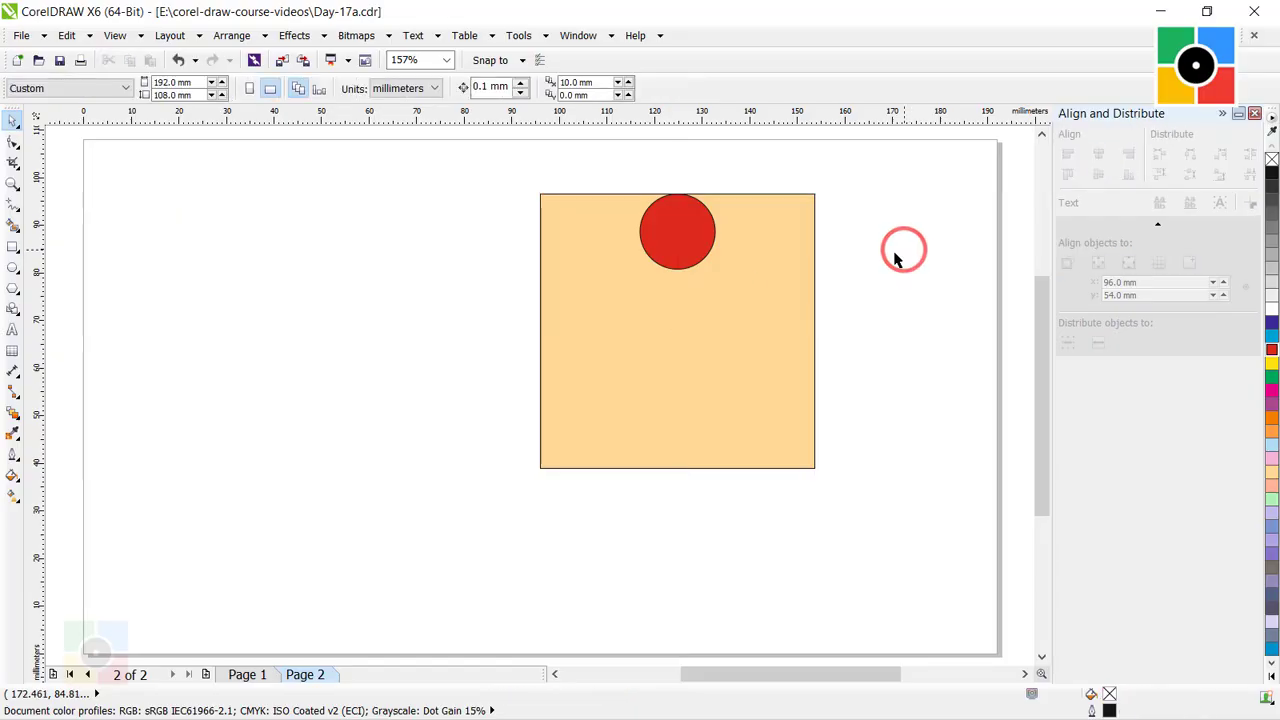
- Duplicate the red circle to scatter eight copies over the empty area to the left of the square
click(677, 231)
drag(686, 223, 266, 274)
right_click(266, 274)
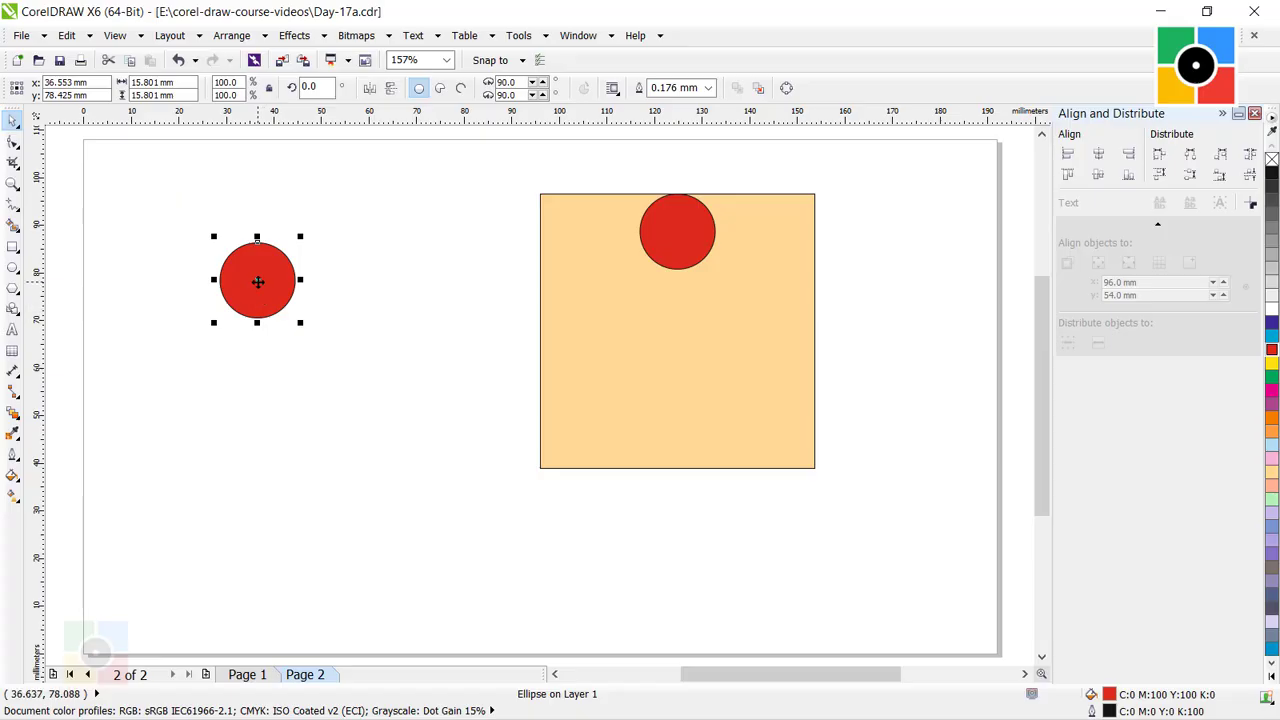
drag(260, 283, 385, 431)
right_click(254, 396)
right_click(385, 431)
right_click(271, 520)
drag(385, 431, 389, 291)
right_click(389, 291)
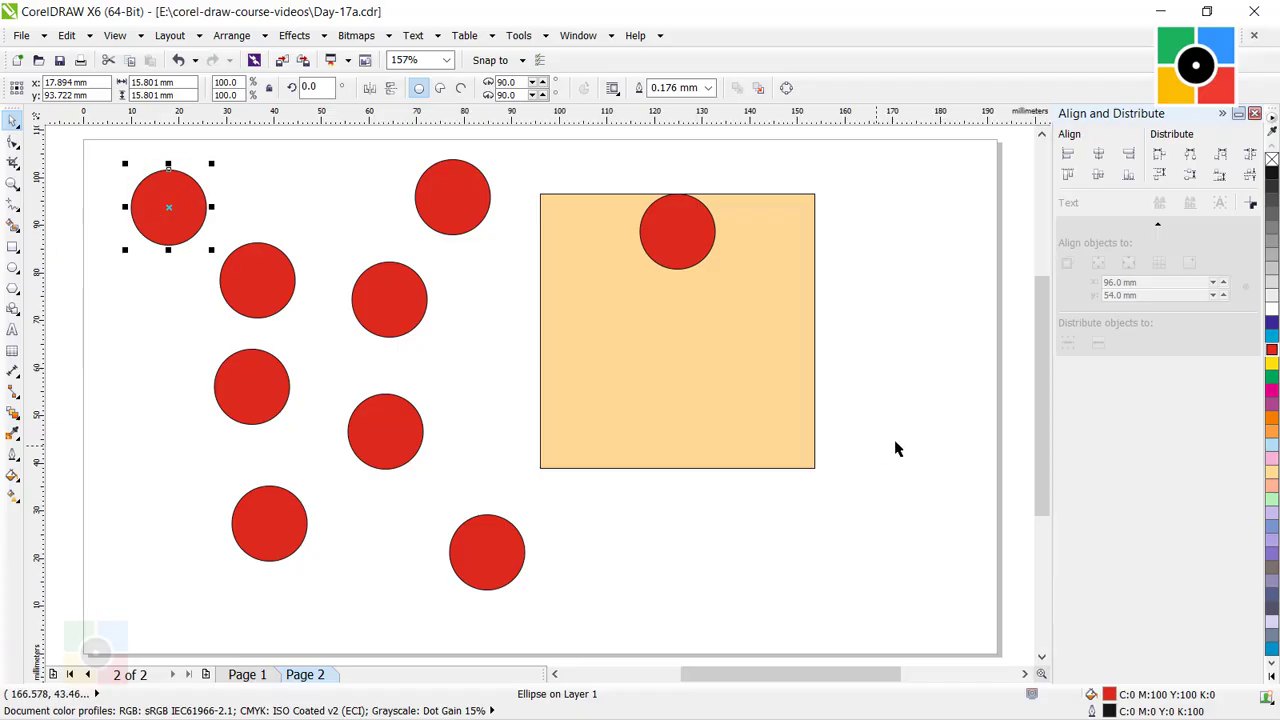
click(903, 446)
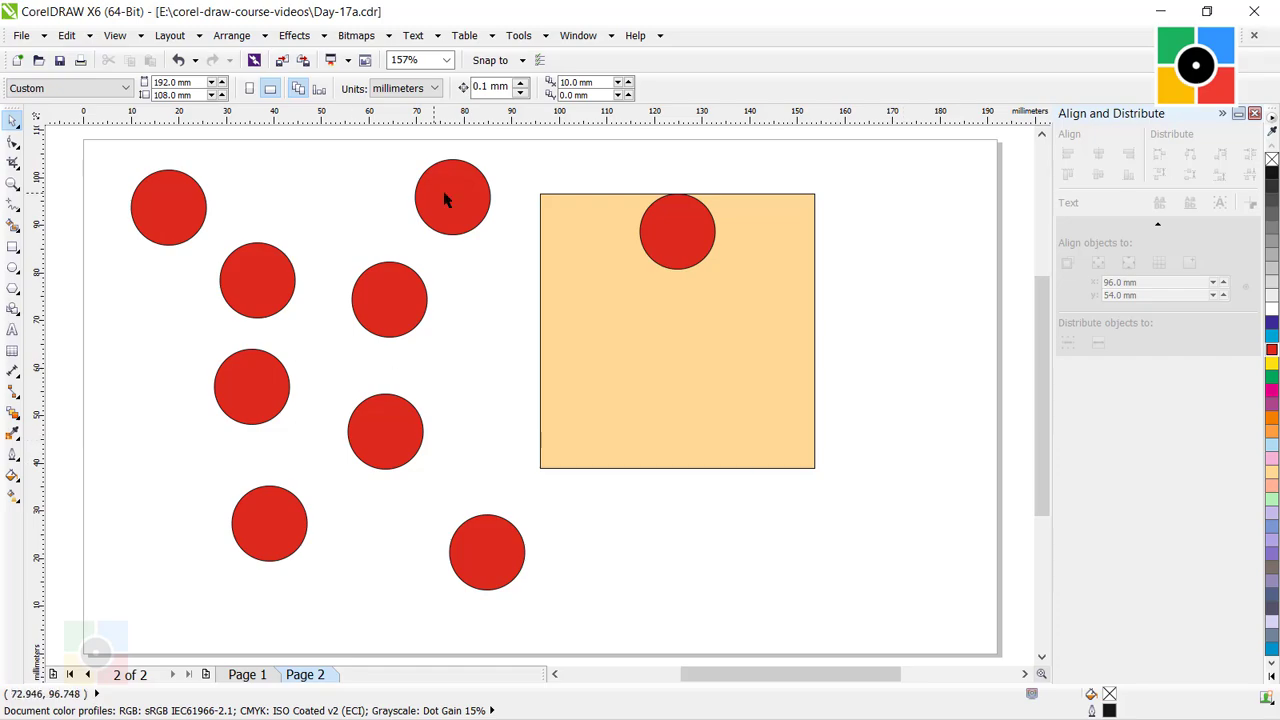
- Align the upper-left loose circle to the square's left and top edges with Align and Distribute, and close the docker
click(466, 207)
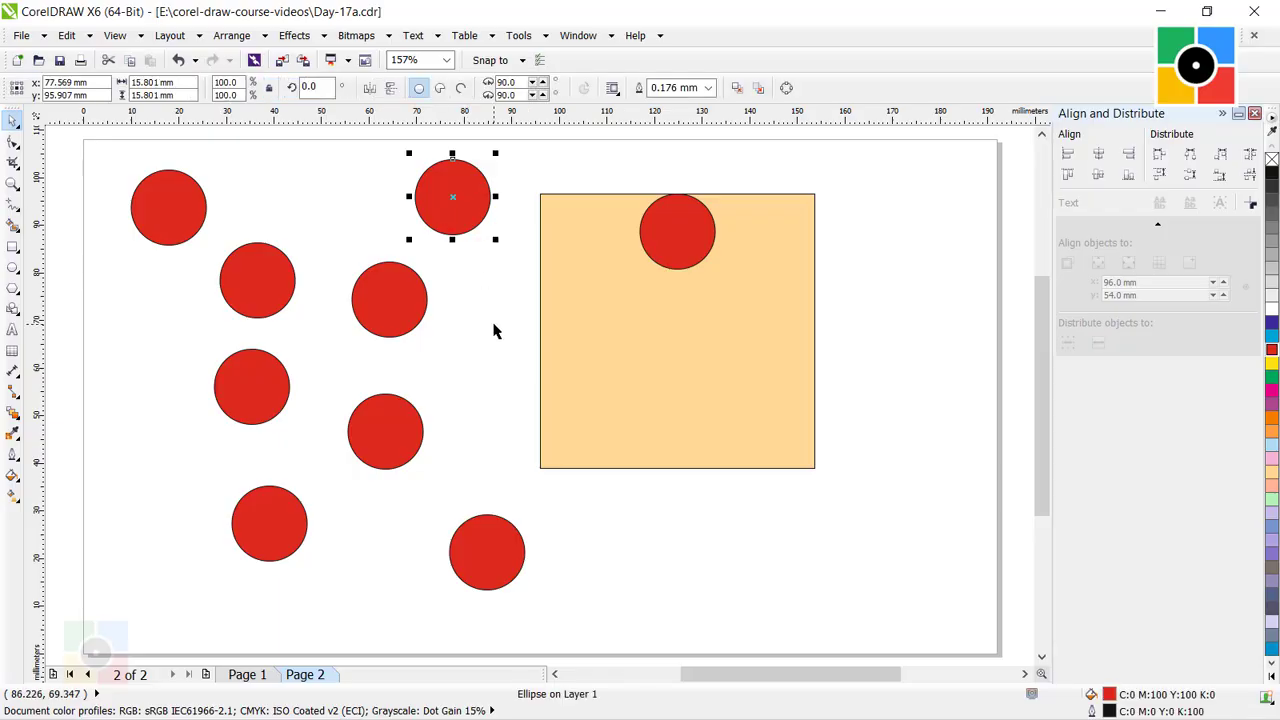
click(699, 331)
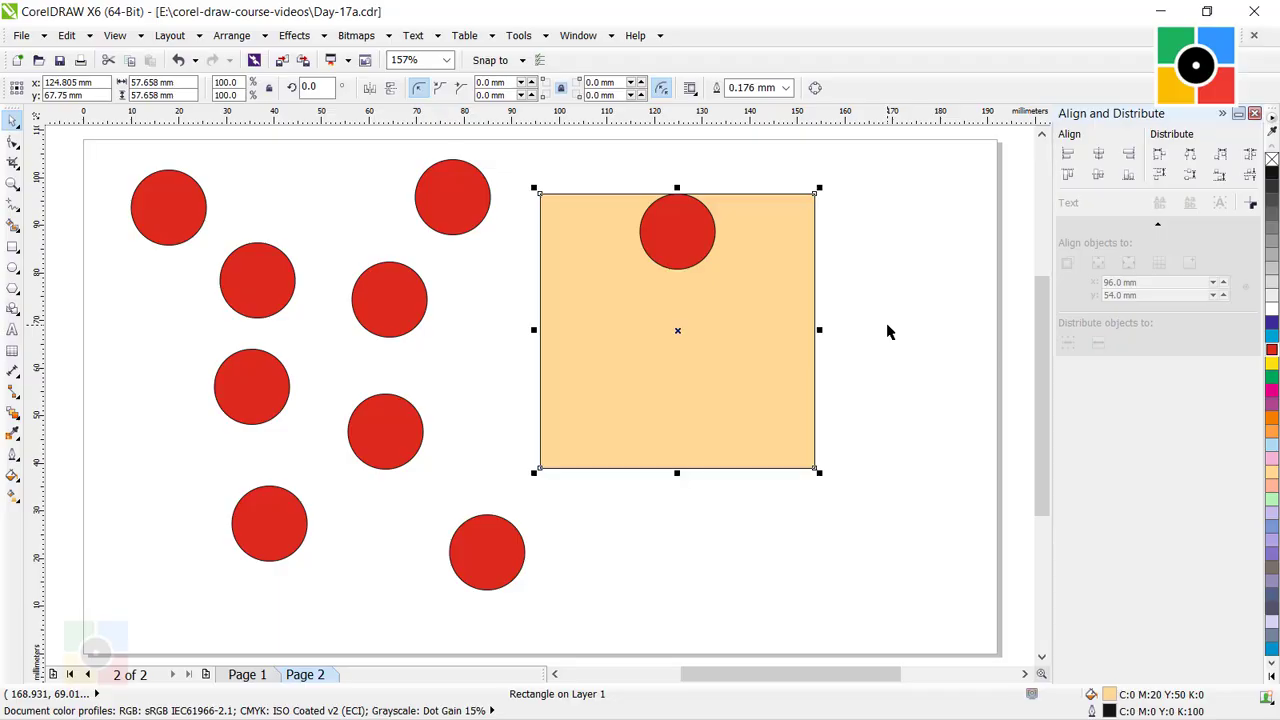
click(180, 208)
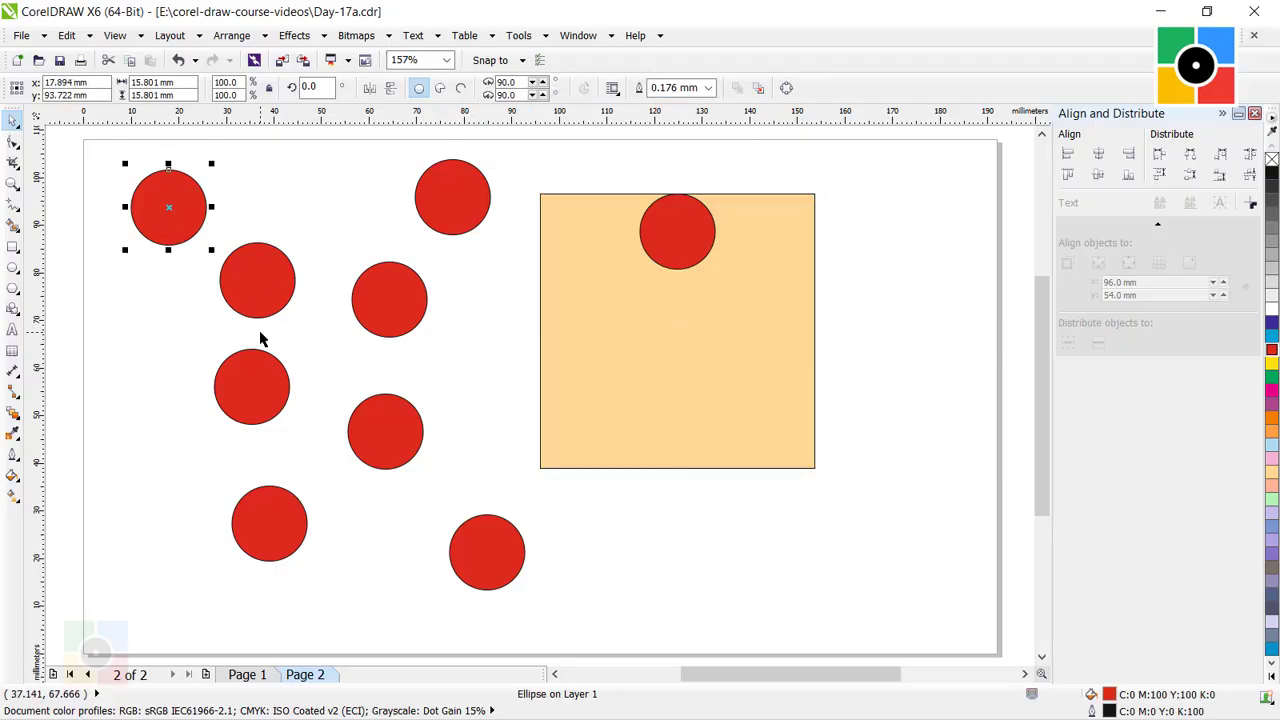
shift+click(628, 394)
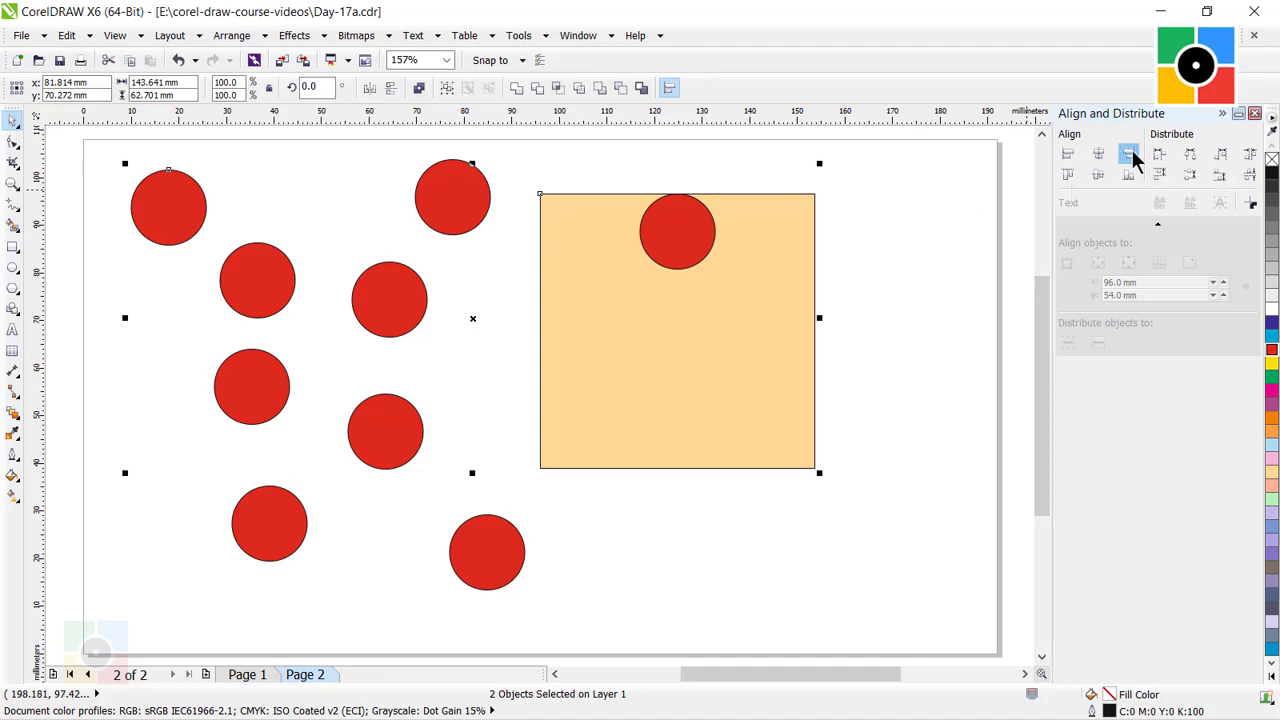
click(1067, 153)
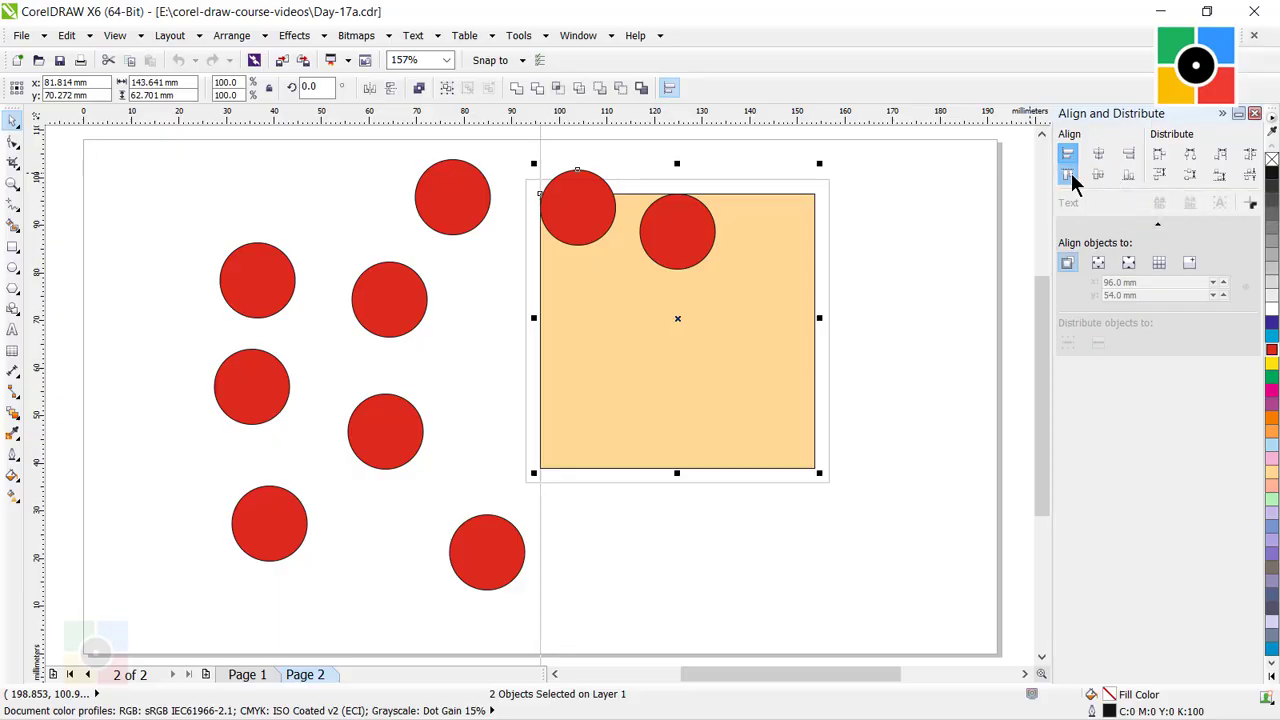
click(1069, 178)
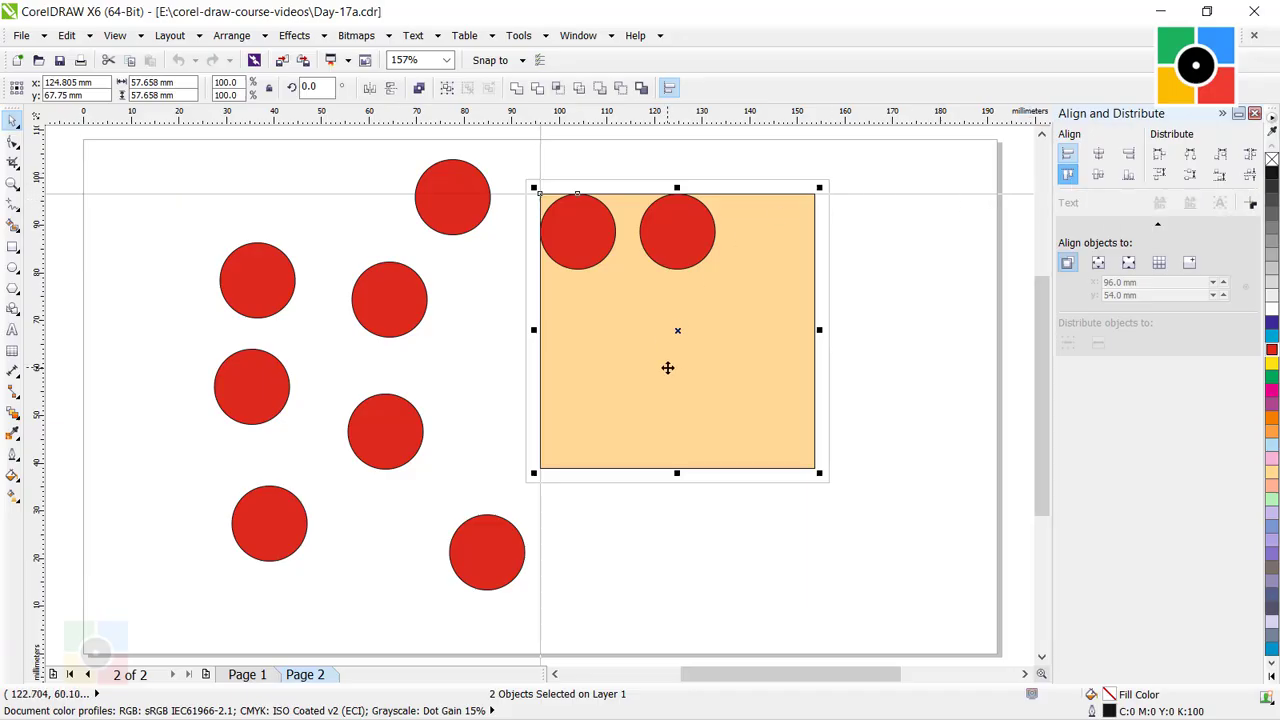
click(359, 163)
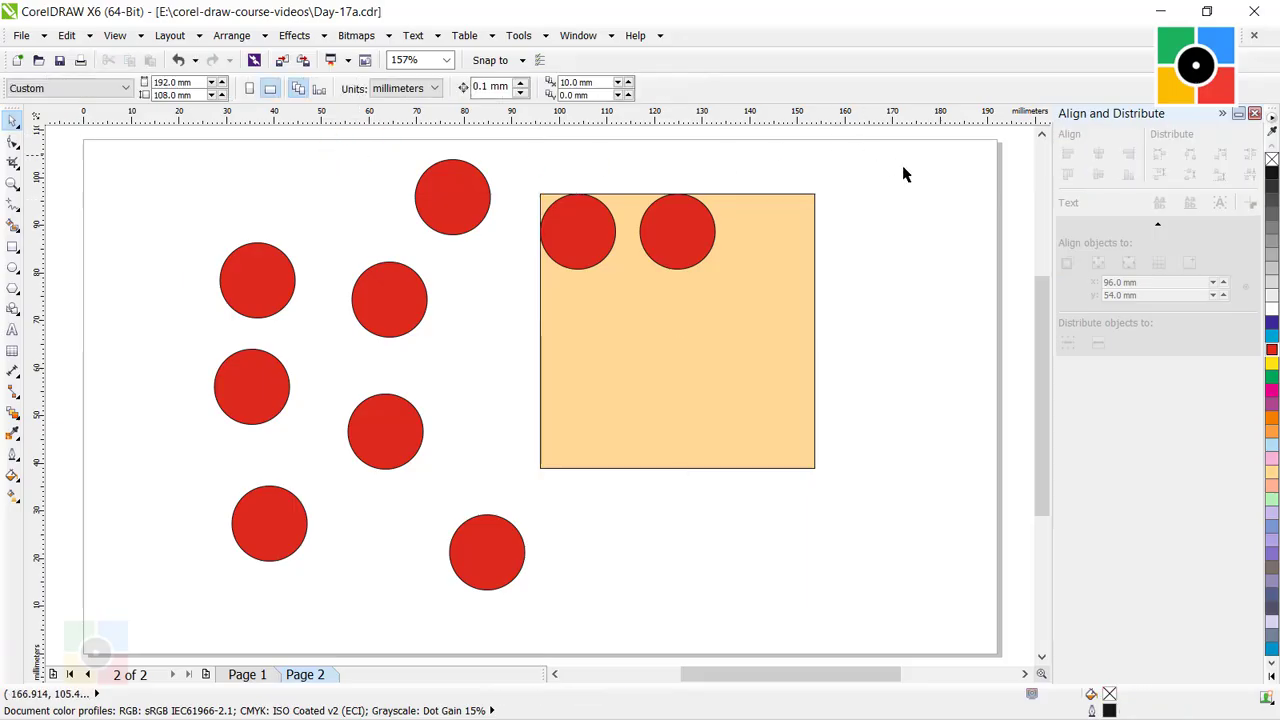
click(1255, 114)
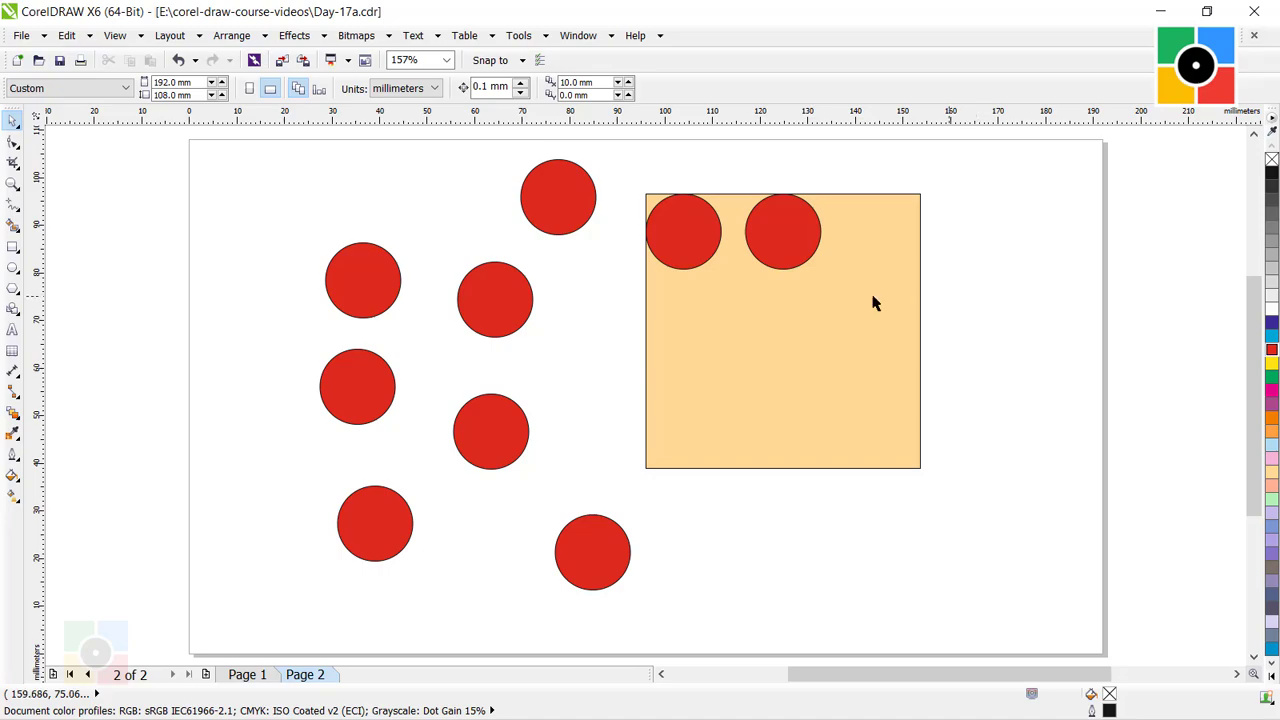
- Select the topmost loose circle and lastly the square, and align their left edges and vertical centres with the alignment shortcuts
click(554, 204)
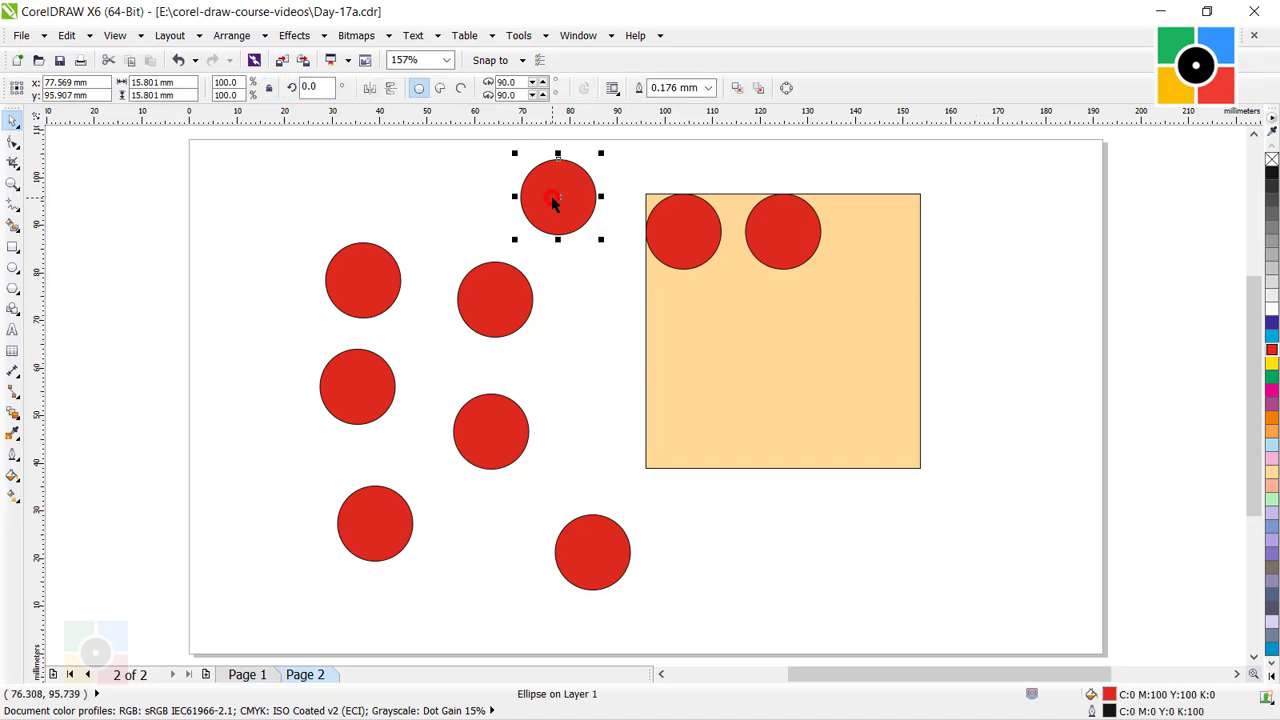
shift+click(732, 337)
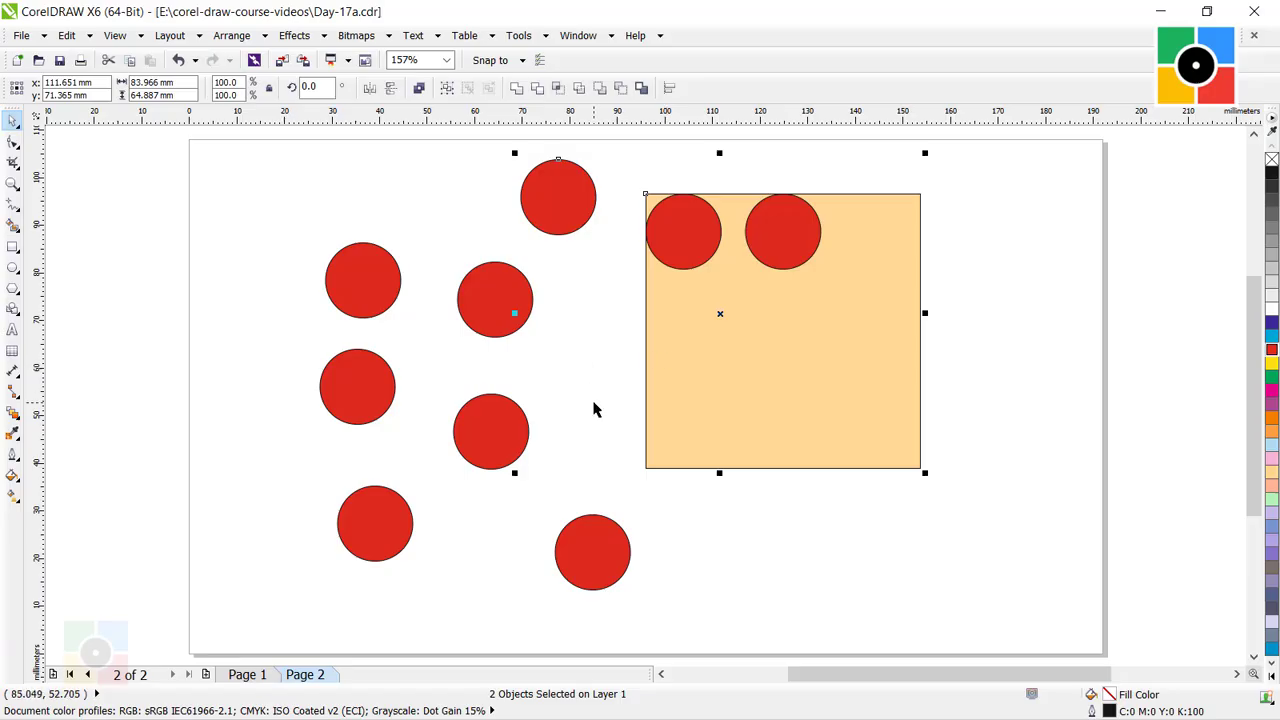
key(l)
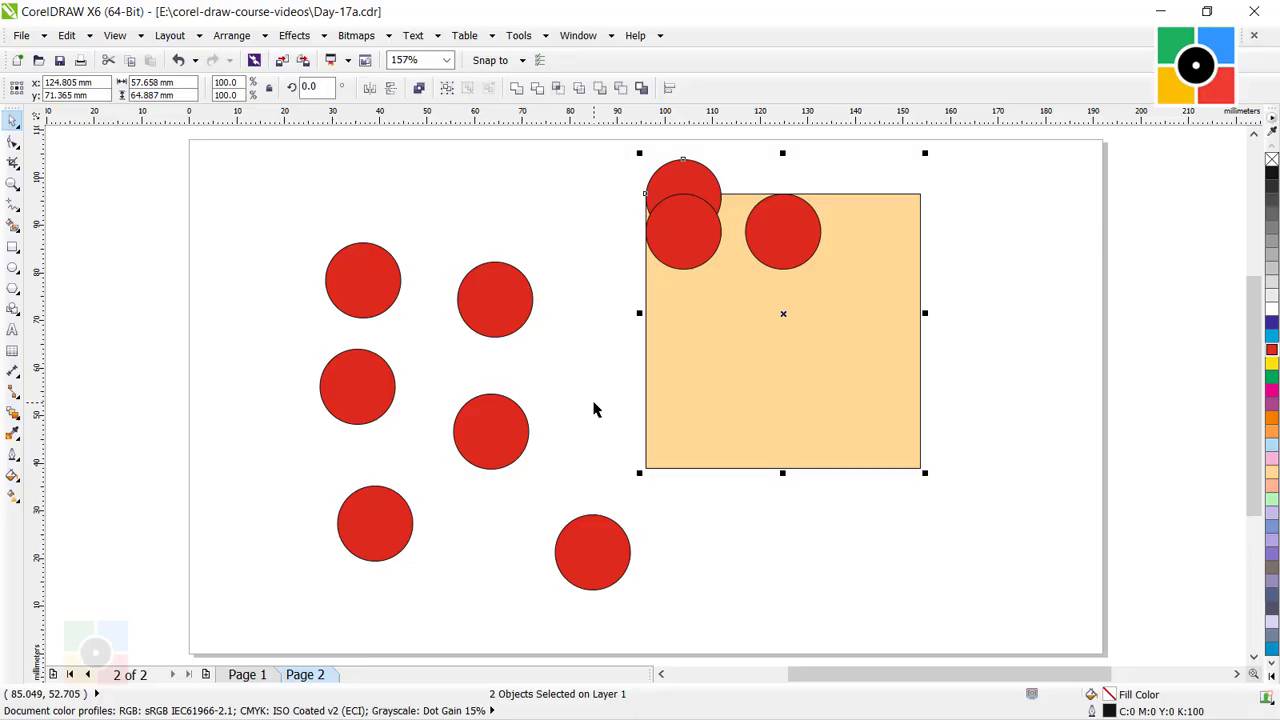
key(e)
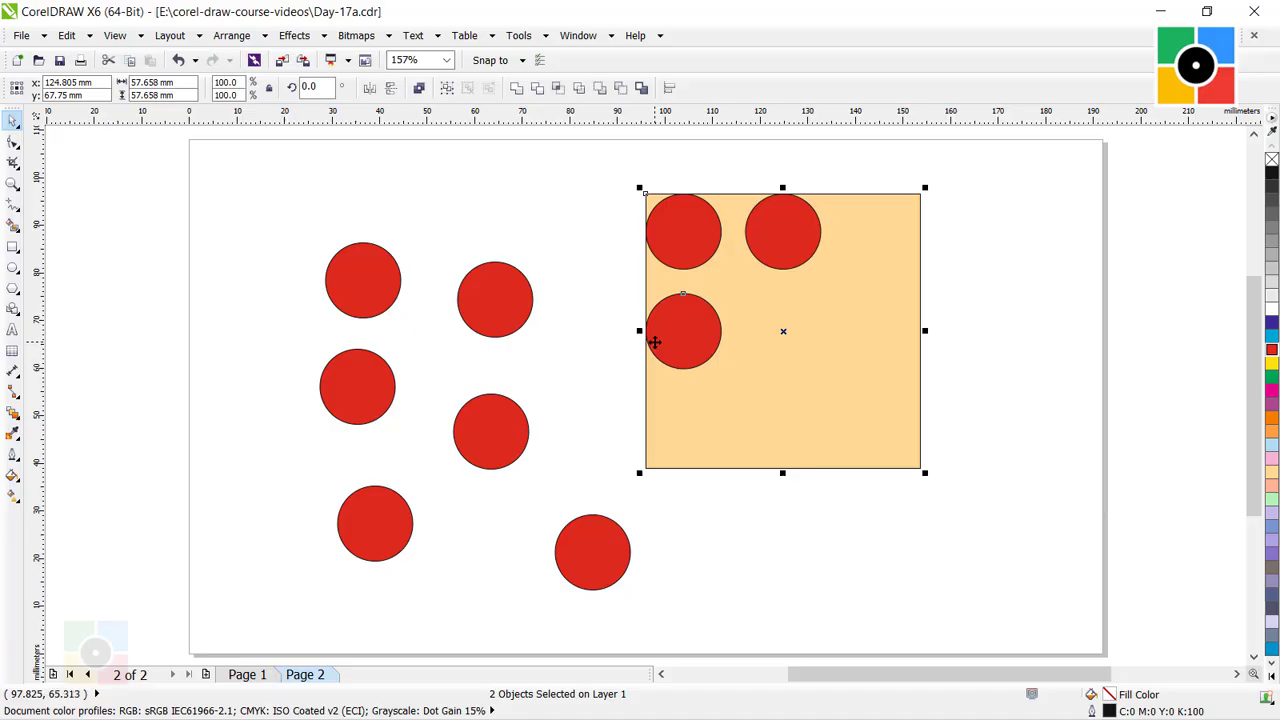
click(590, 249)
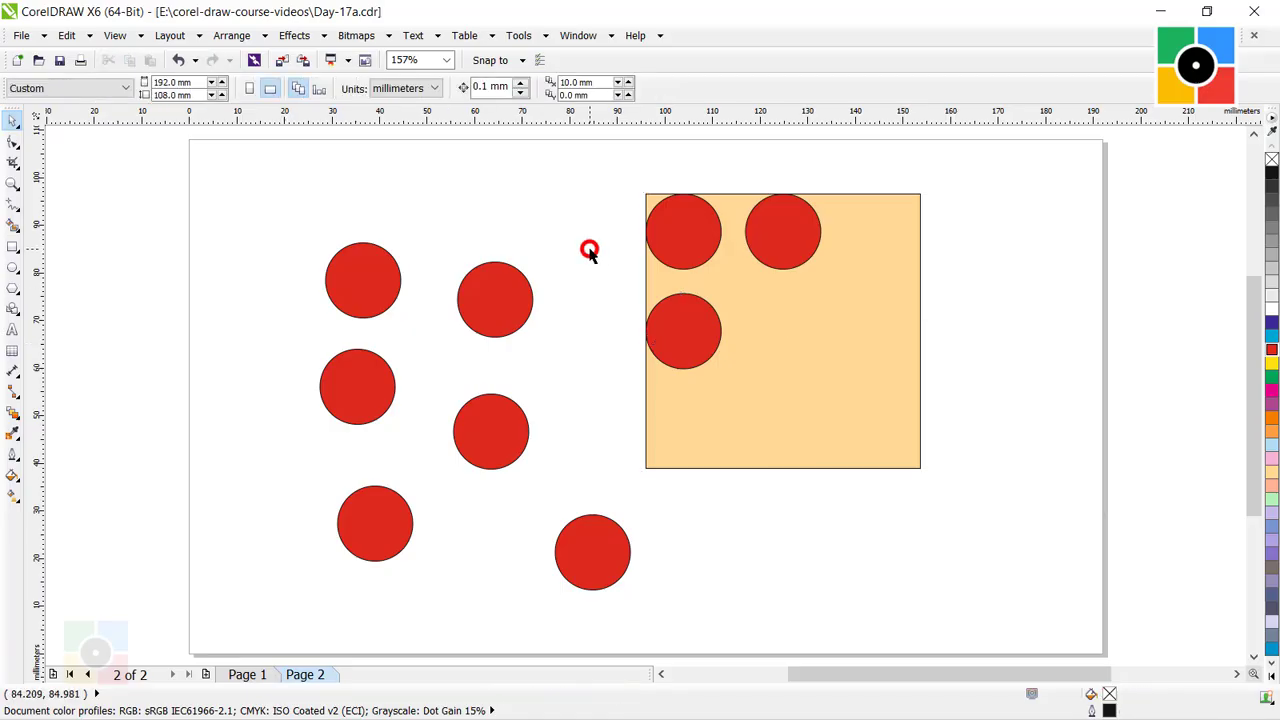
- Select the upper-left loose circle and lastly the square, and align their bottom and left edges
click(376, 283)
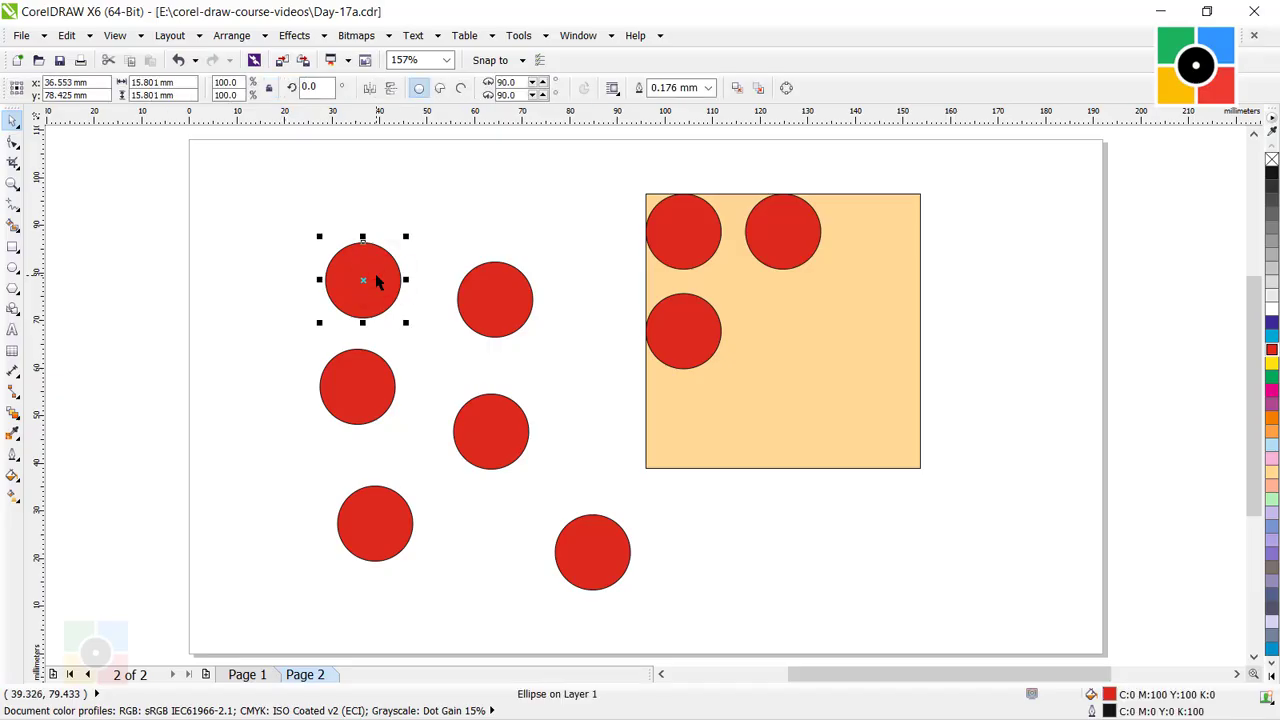
shift+click(722, 423)
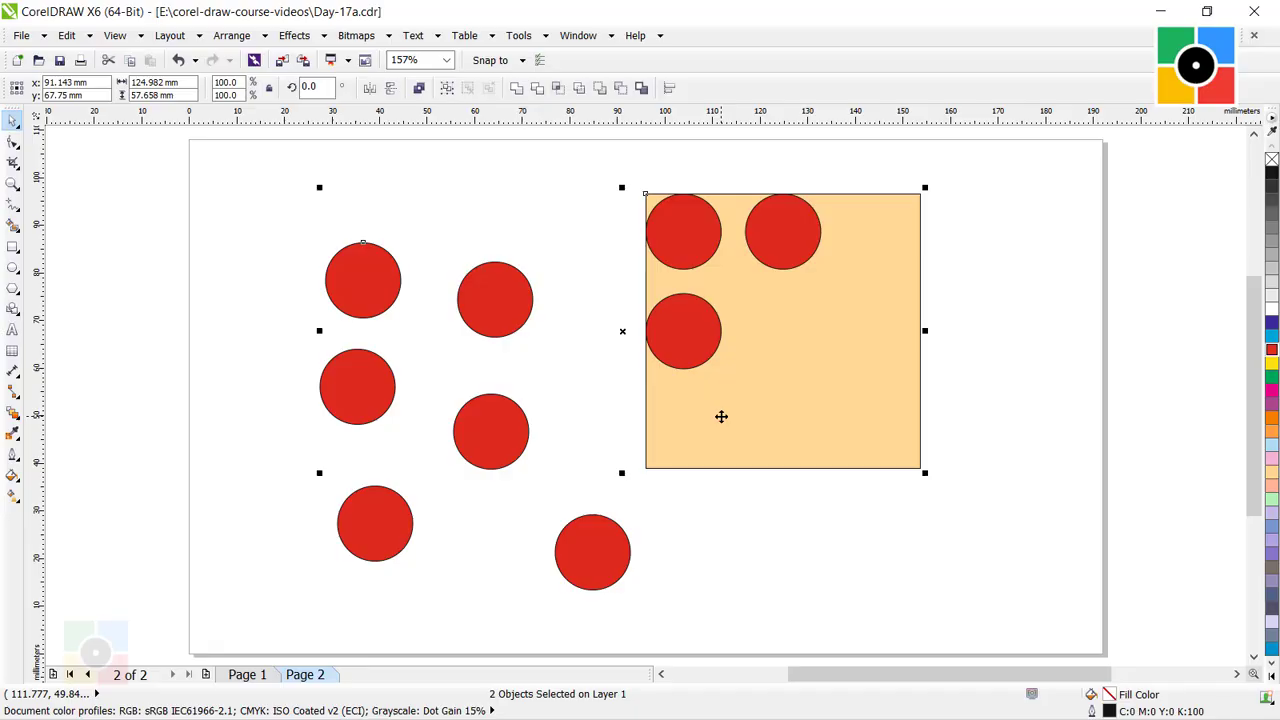
key(b)
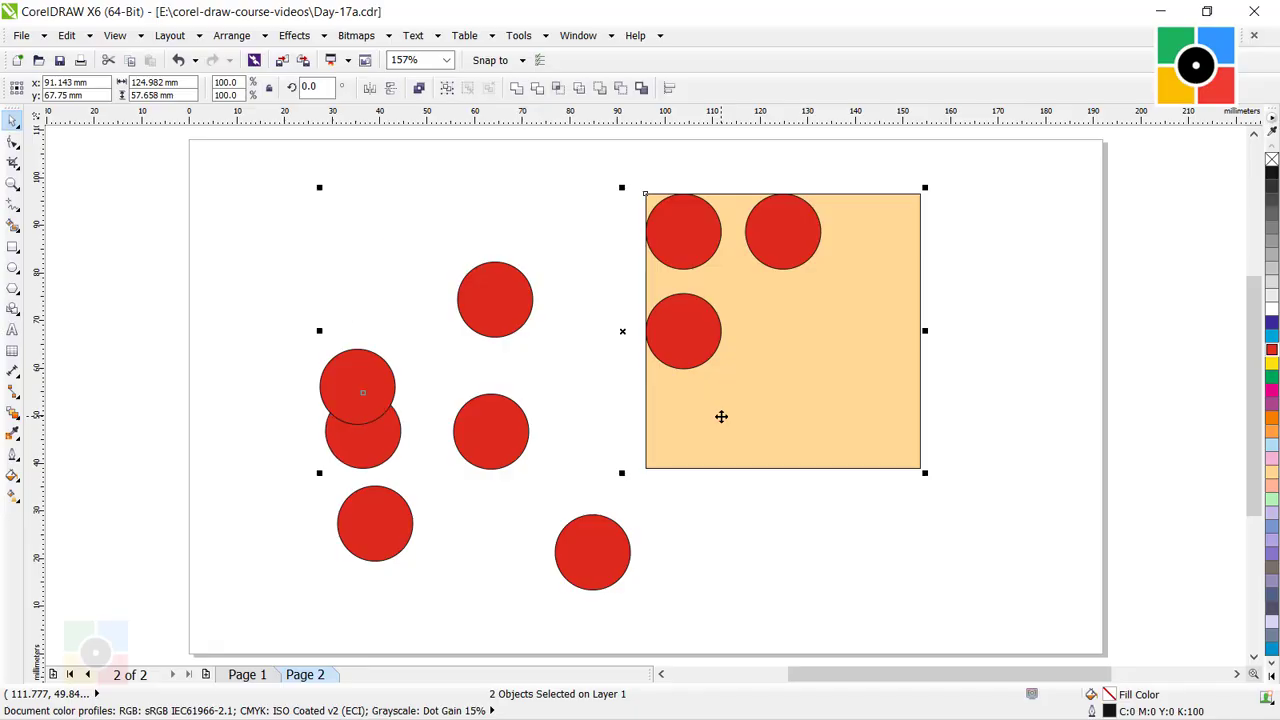
key(l)
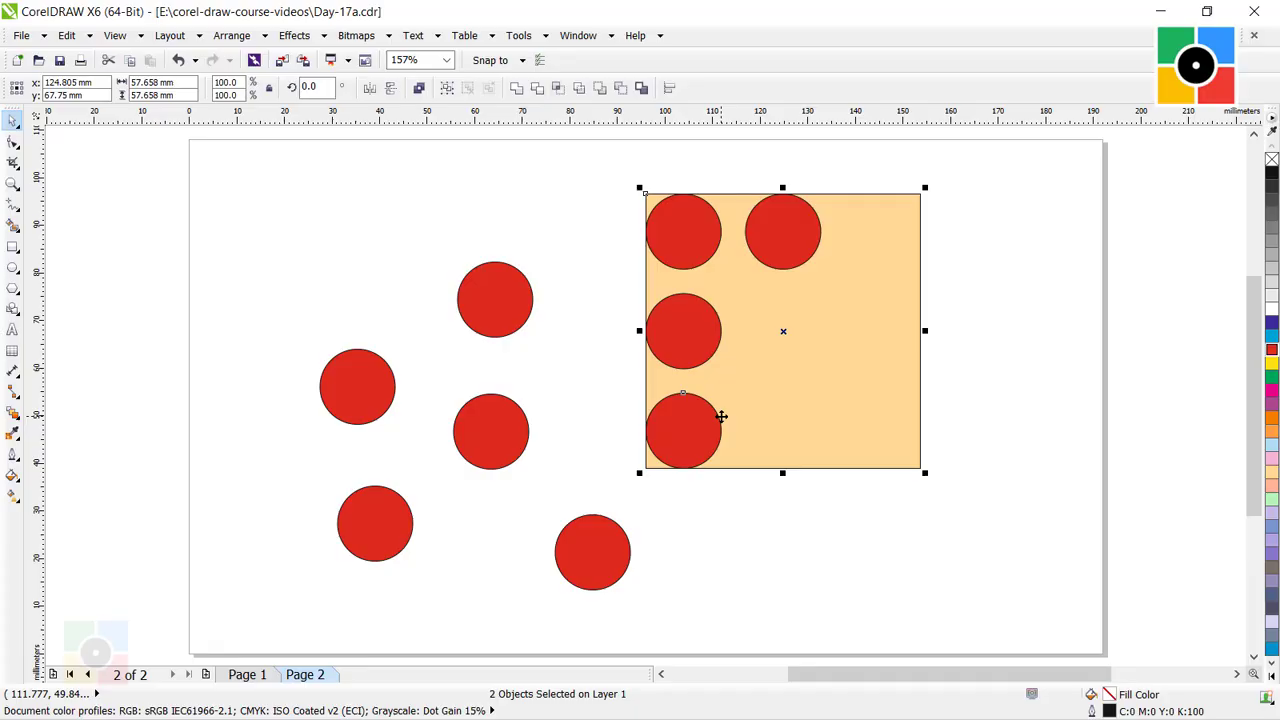
click(1019, 338)
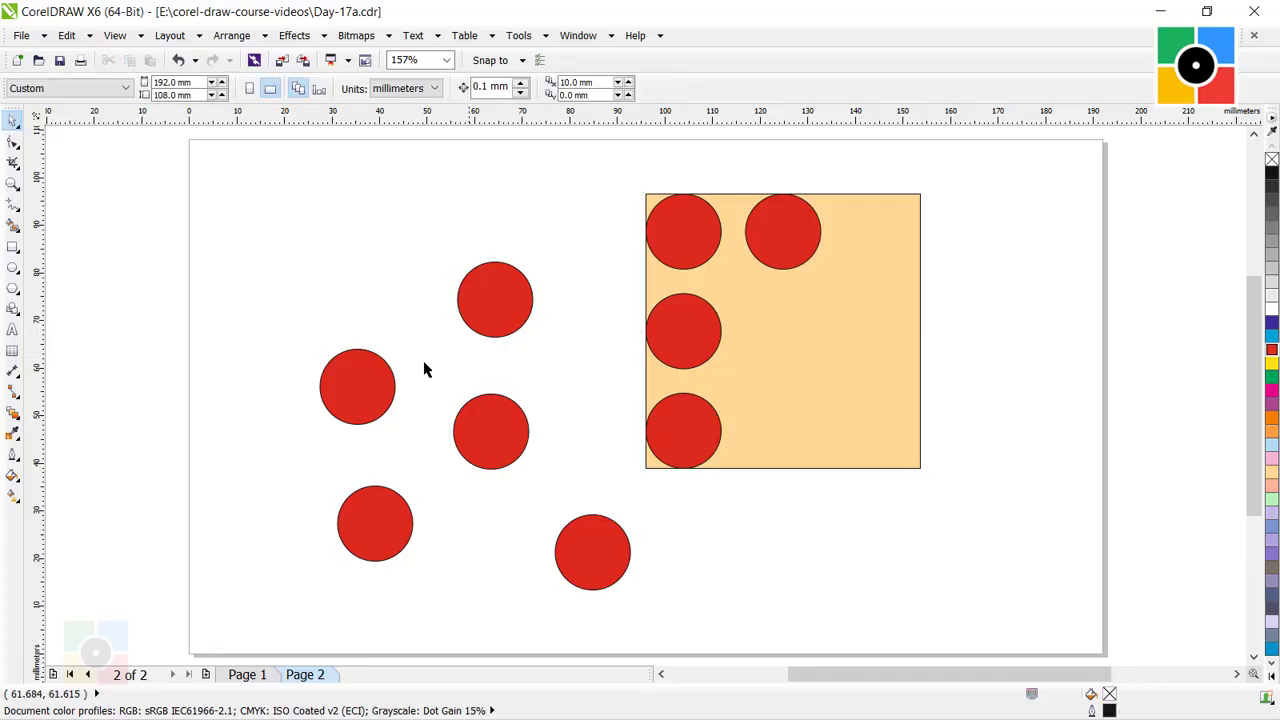
click(360, 390)
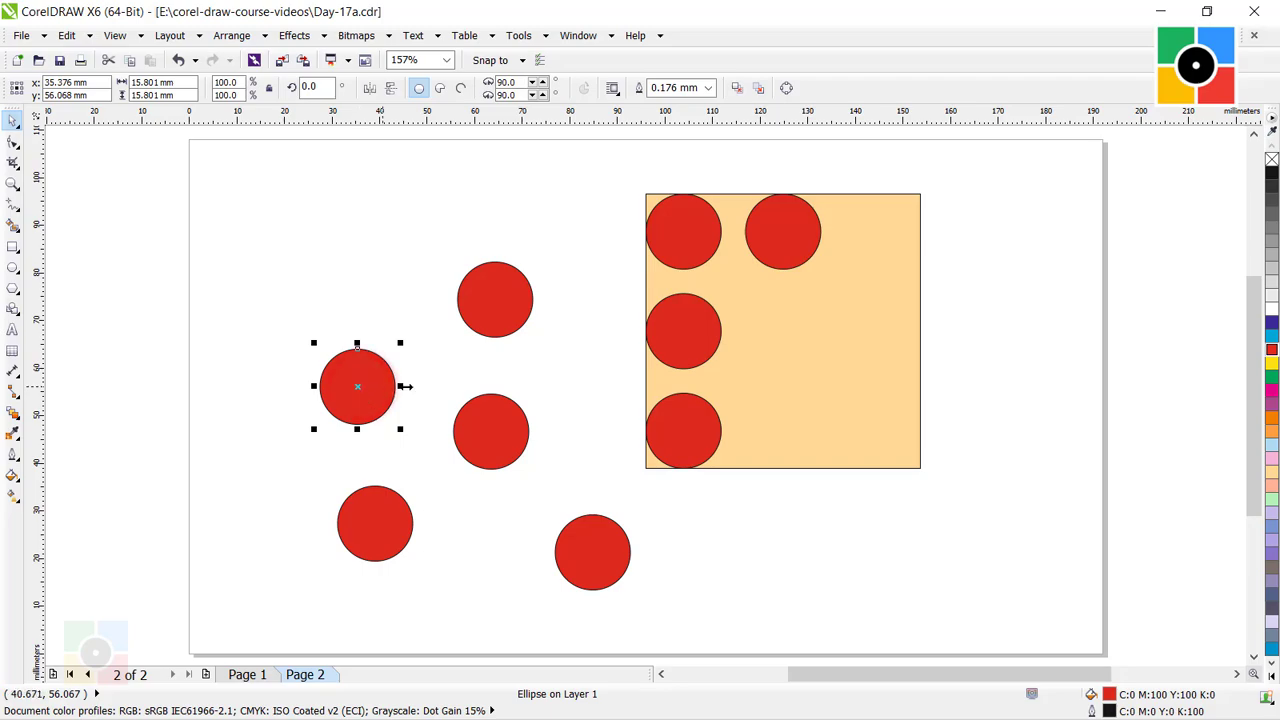
shift+click(846, 362)
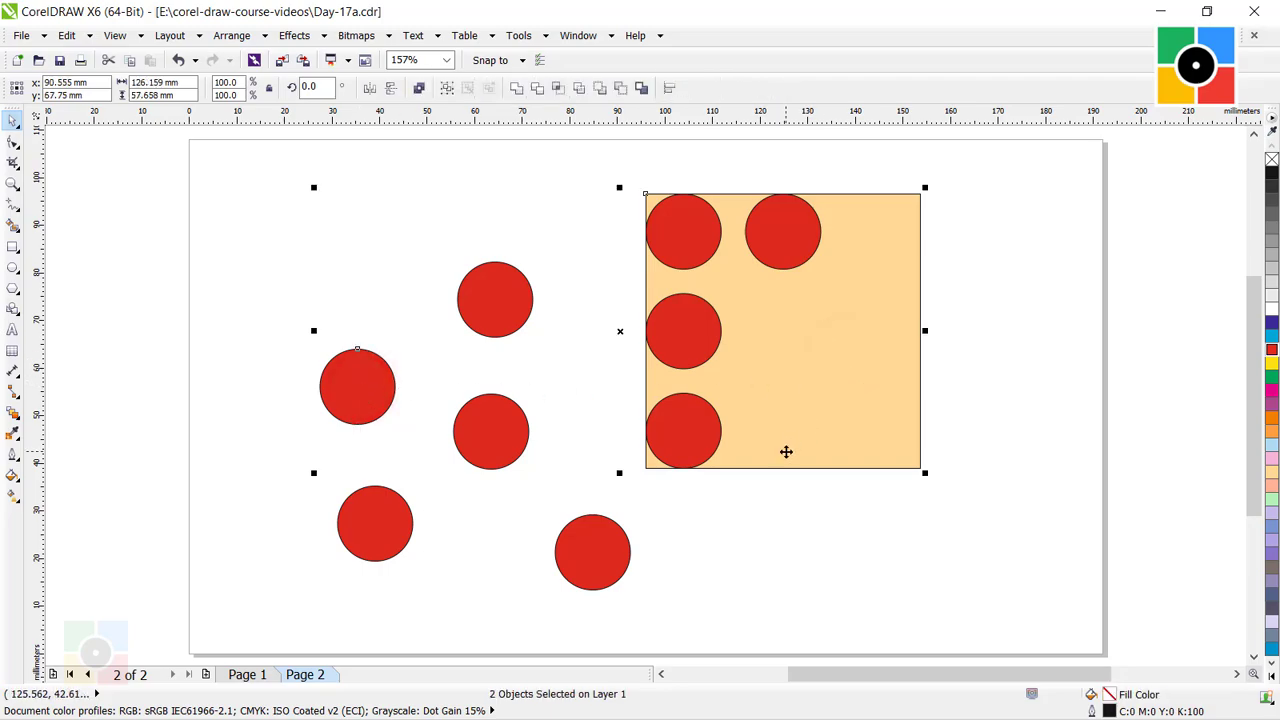
click(1018, 325)
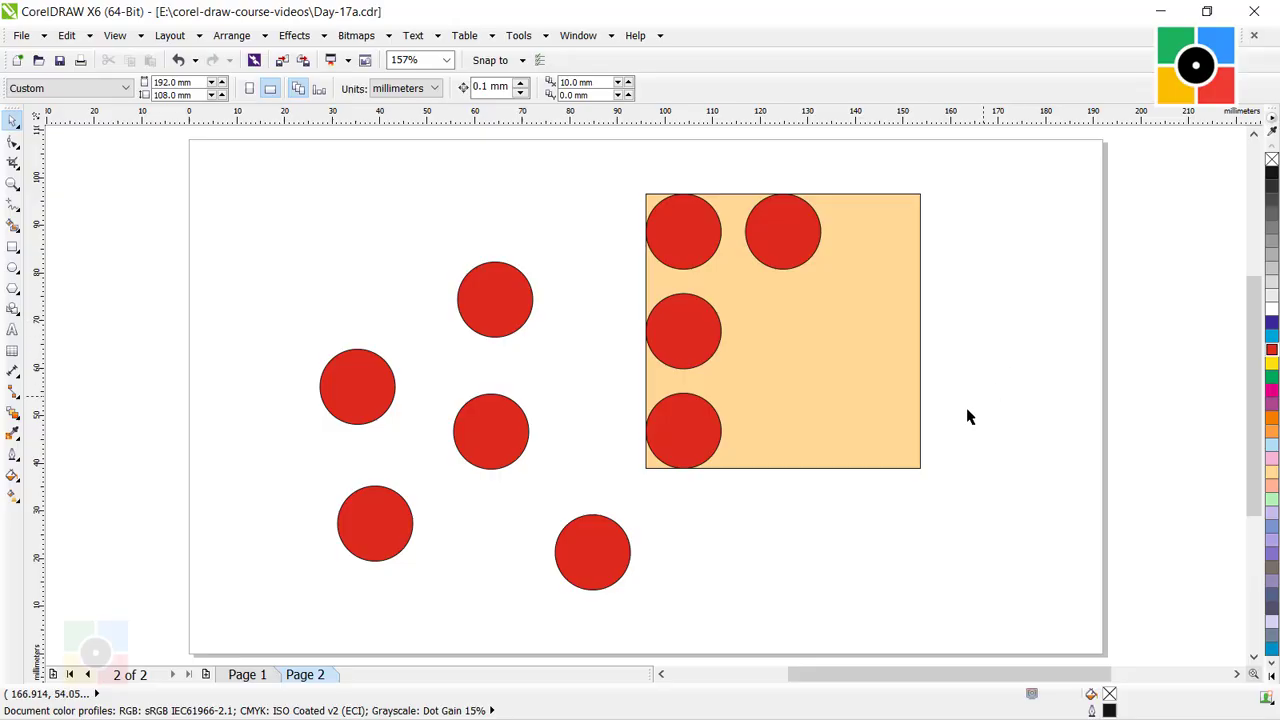
- Select the square and lastly the leftmost loose circle, align their bottom edges and horizontal centres, and undo both alignments
click(880, 274)
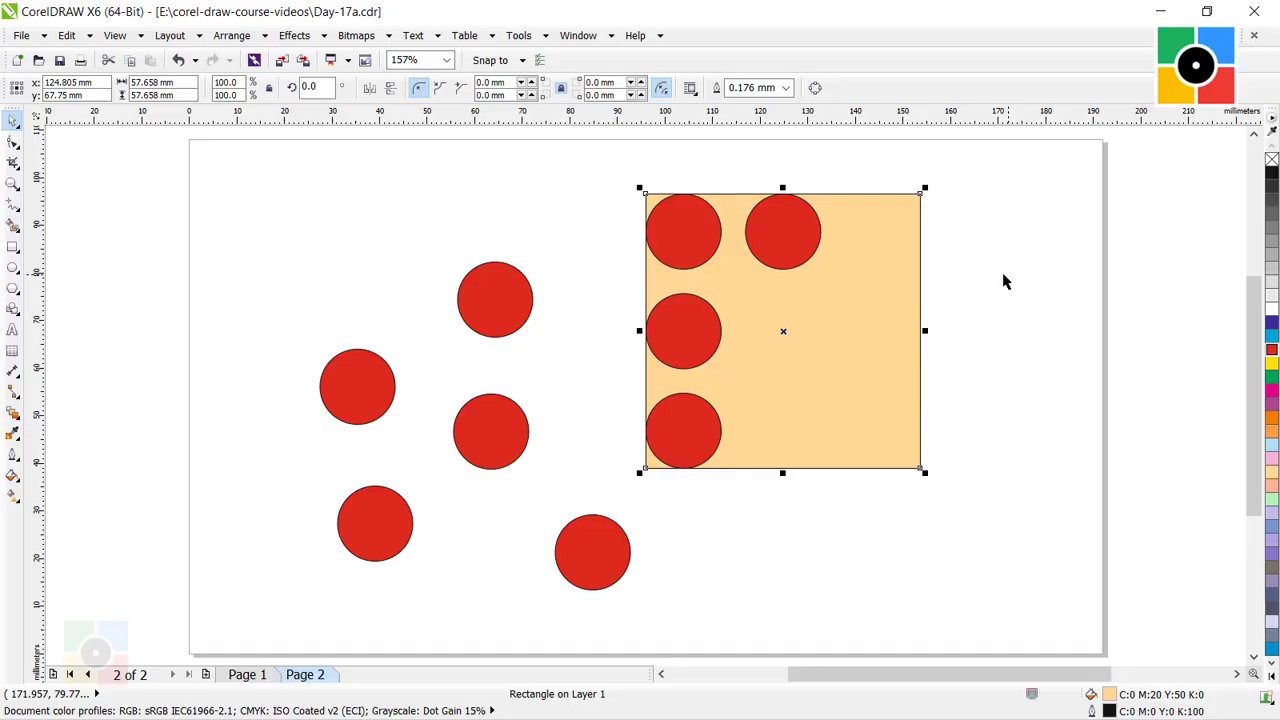
shift+click(361, 385)
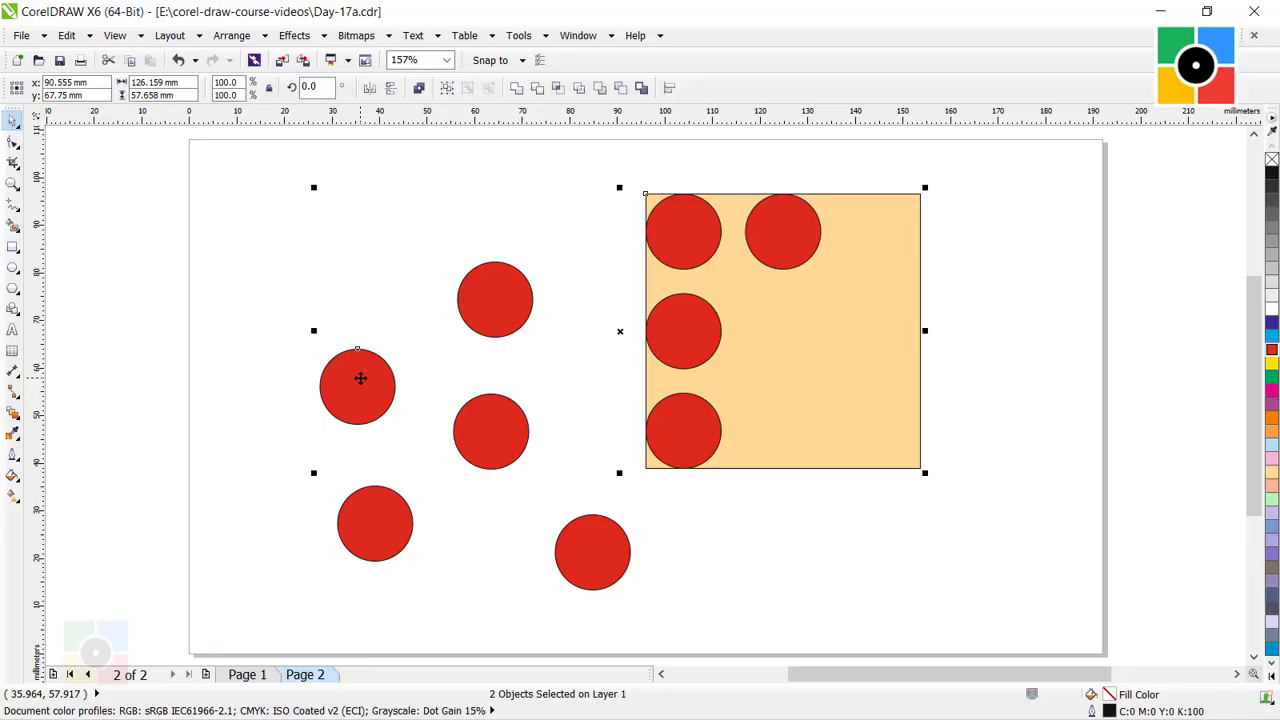
key(b)
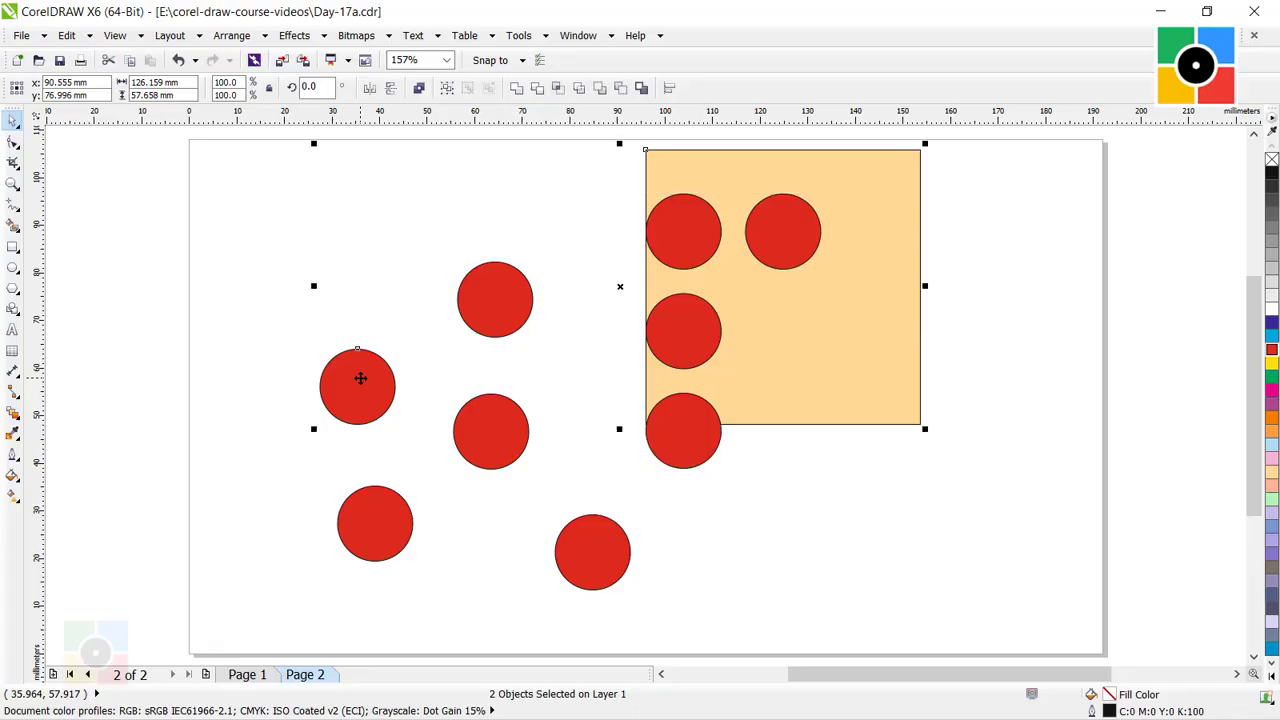
key(c)
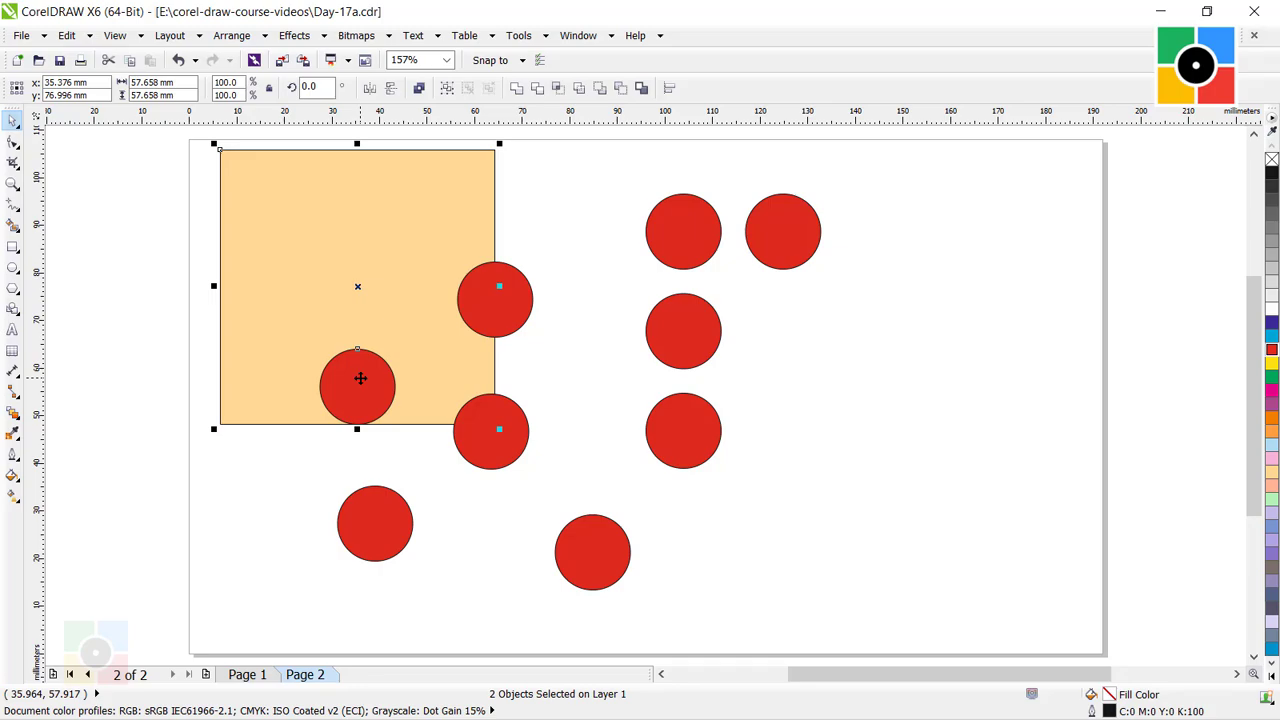
key(ctrl+z)
key(ctrl+z)
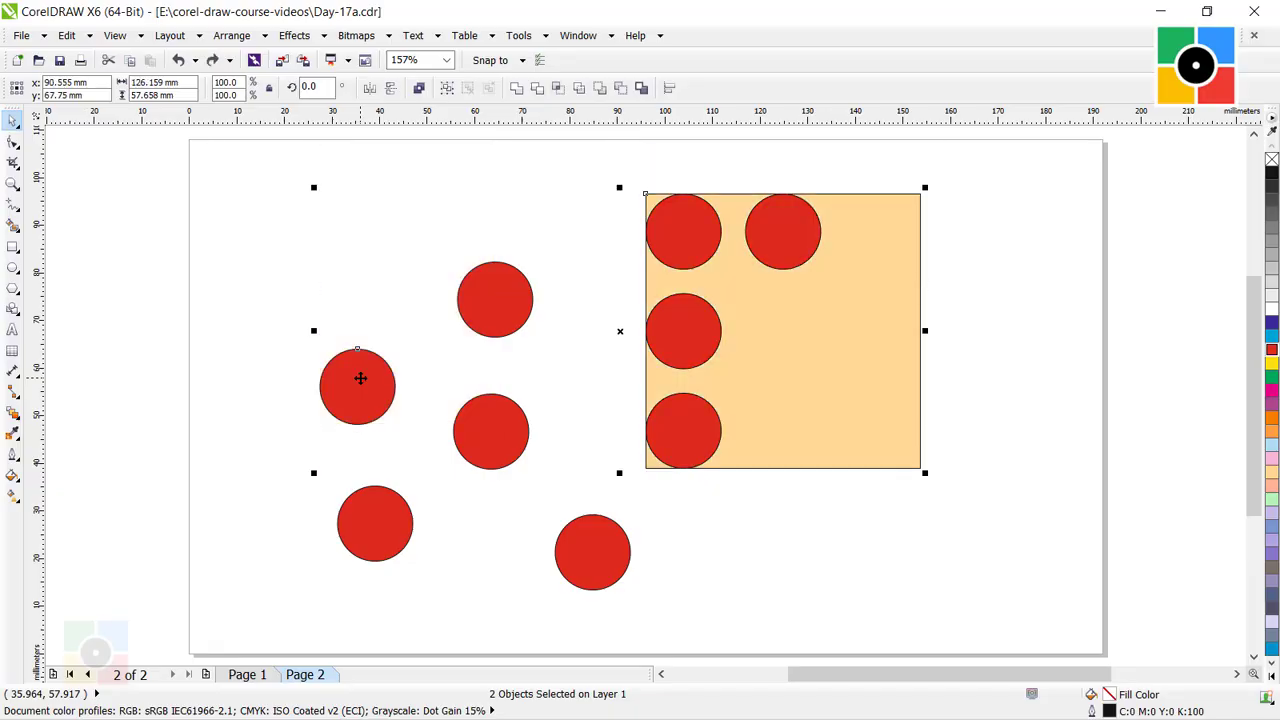
- Select the leftmost loose circle and lastly the square, and align their bottom edges and horizontal centres
click(362, 392)
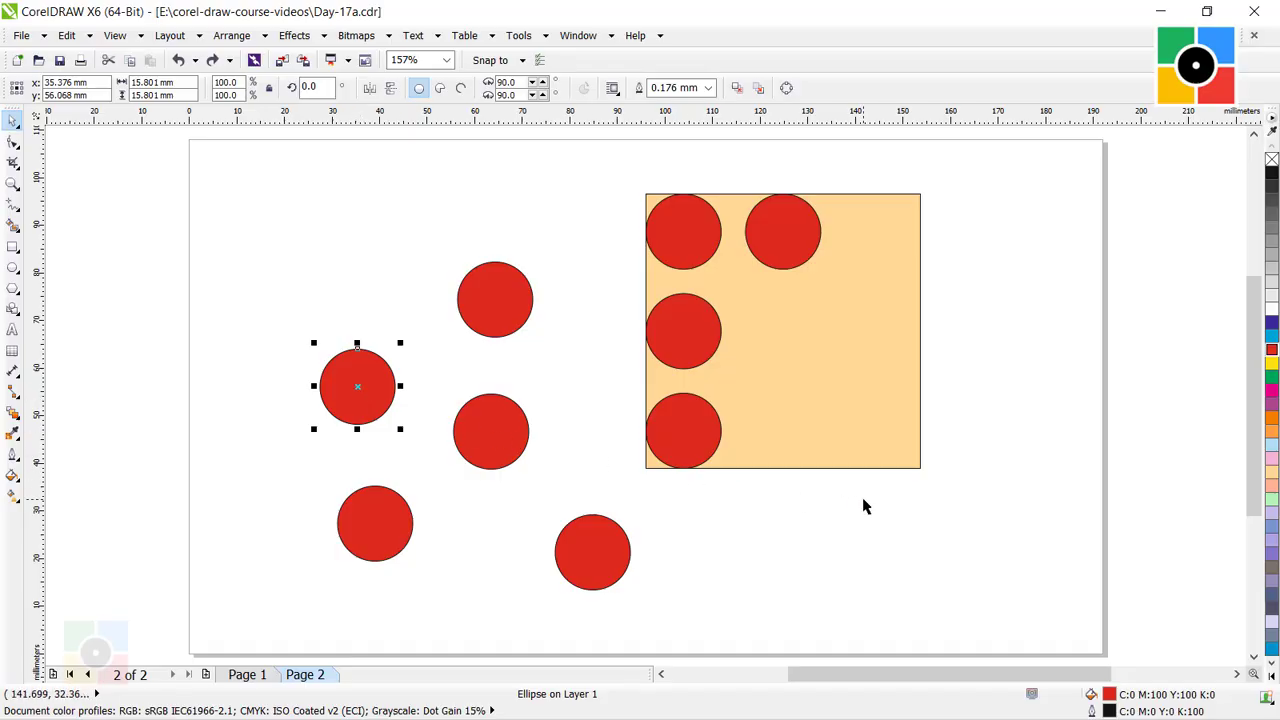
shift+click(850, 410)
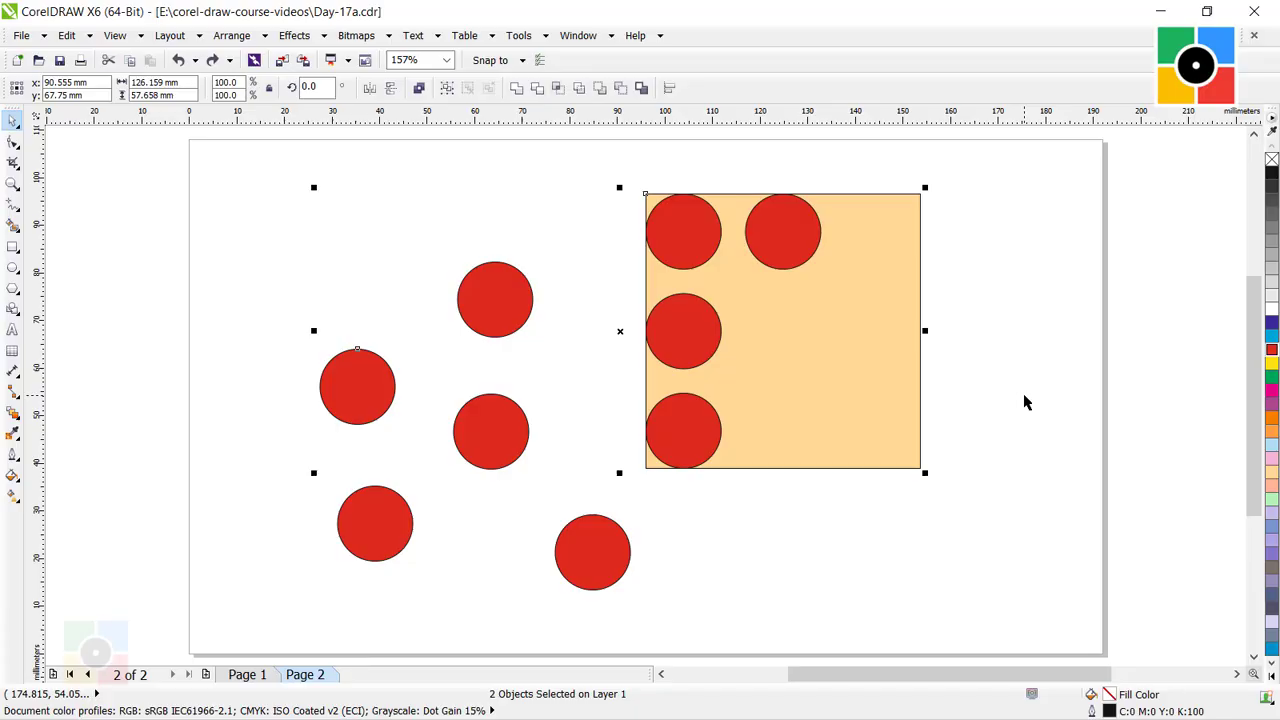
key(b)
key(c)
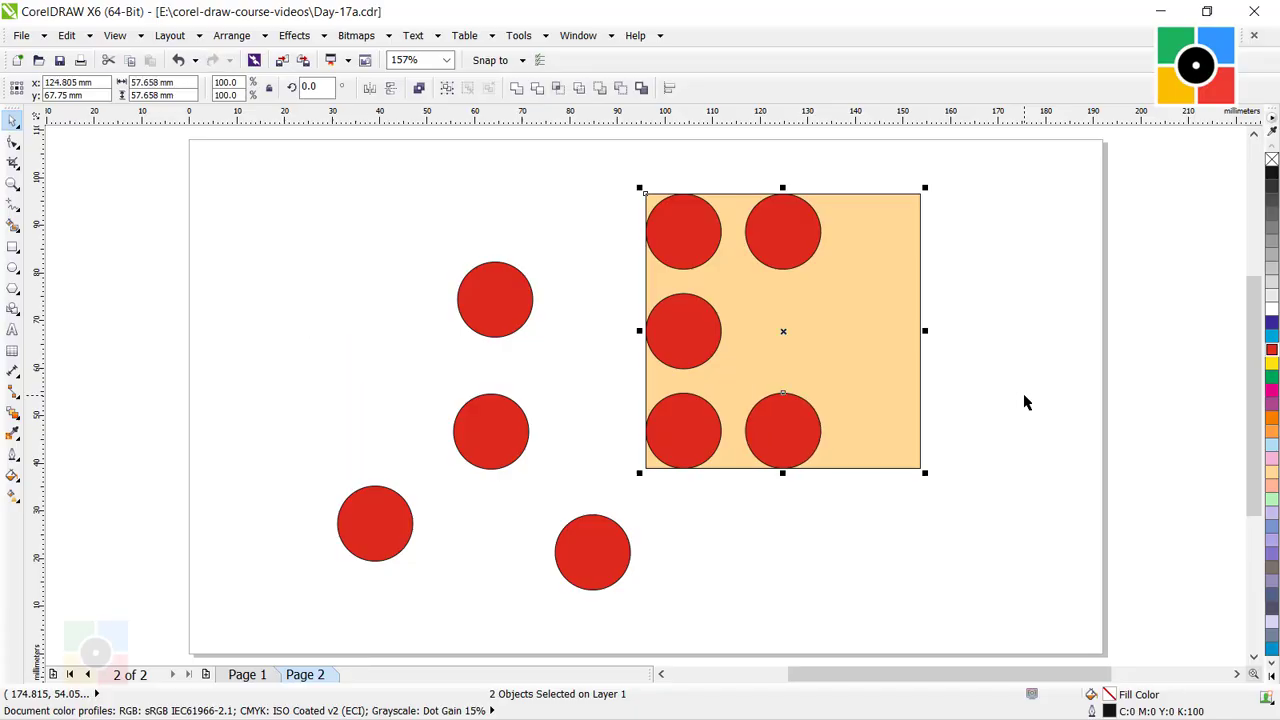
click(1024, 402)
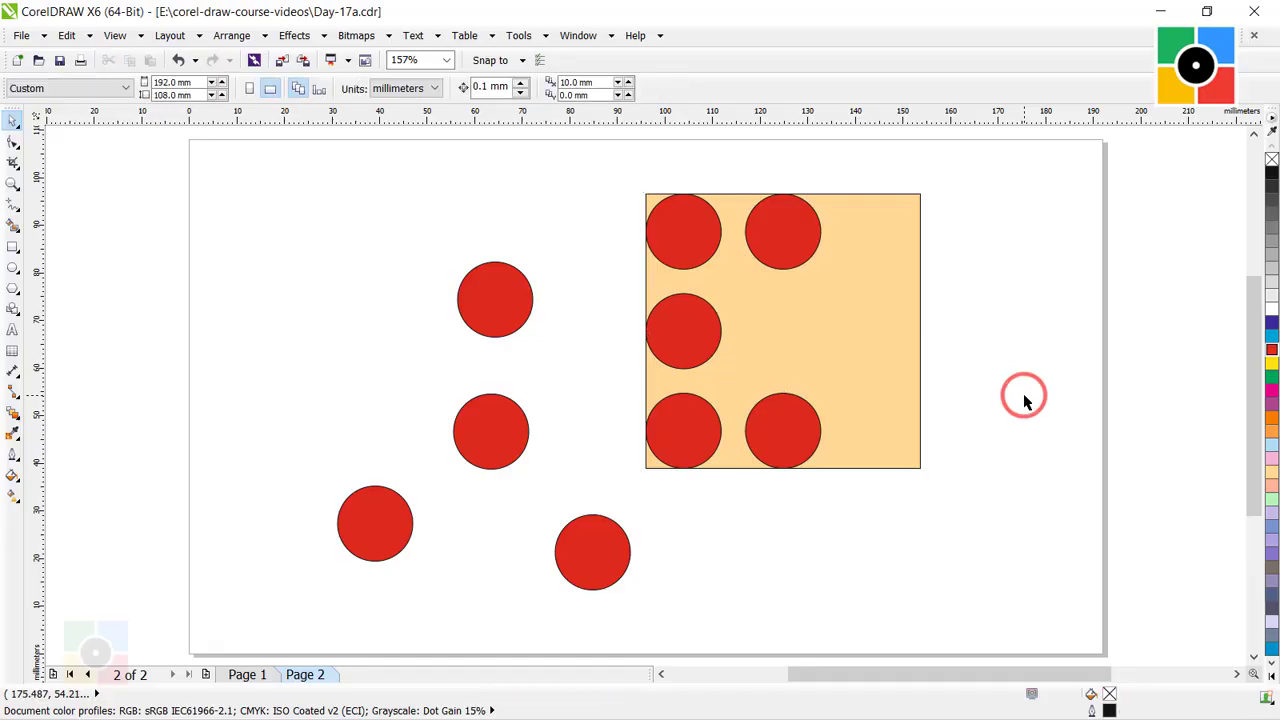
- Select the topmost remaining loose circle and lastly the square, and align their top and right edges
click(493, 302)
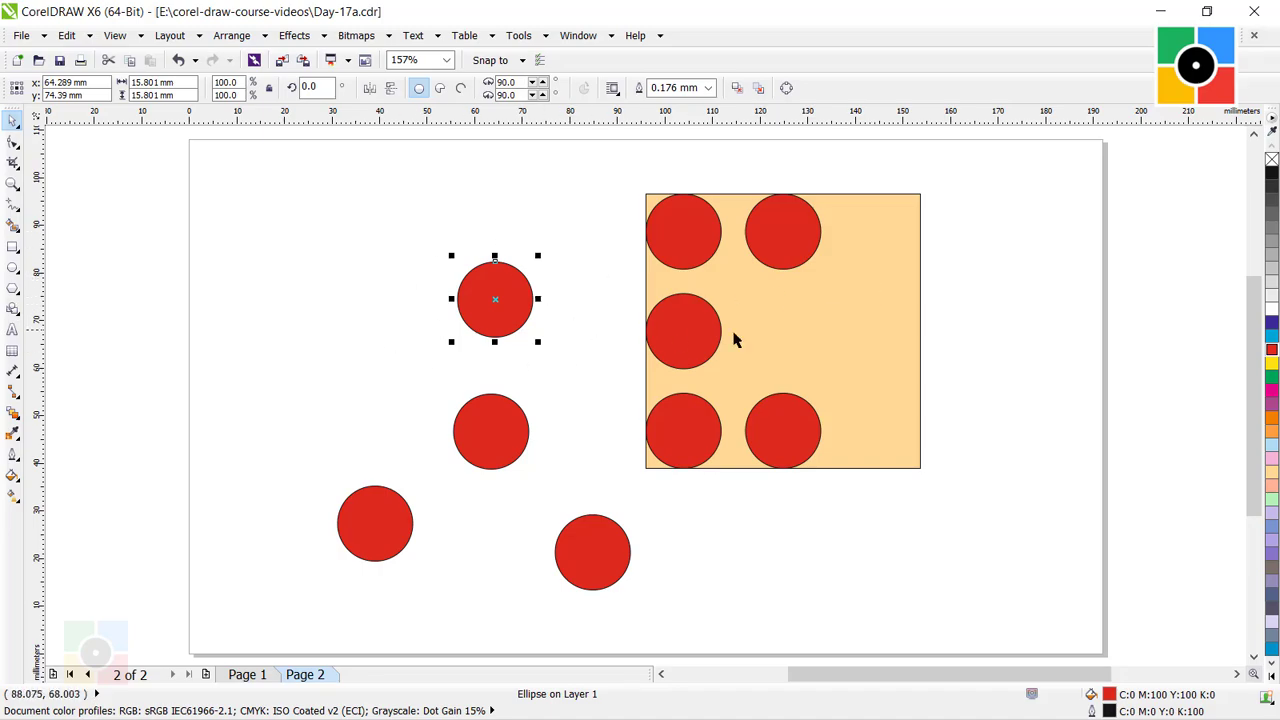
shift+click(885, 289)
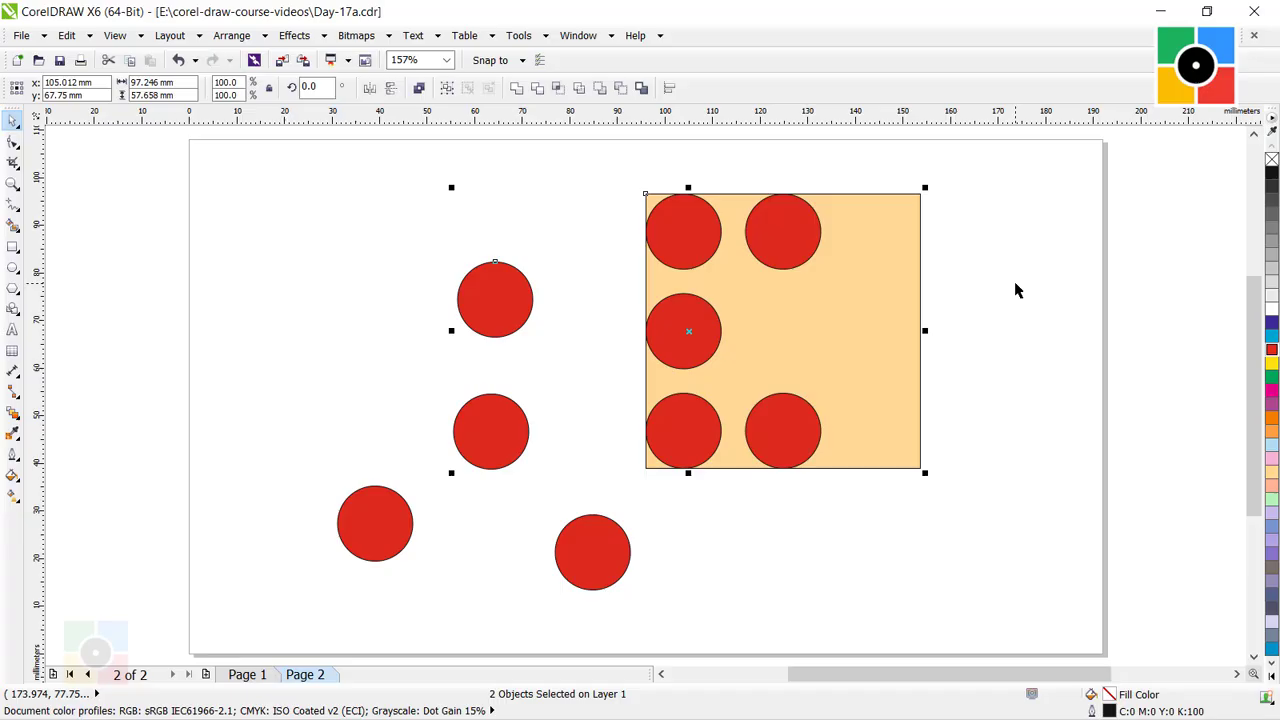
key(t)
key(r)
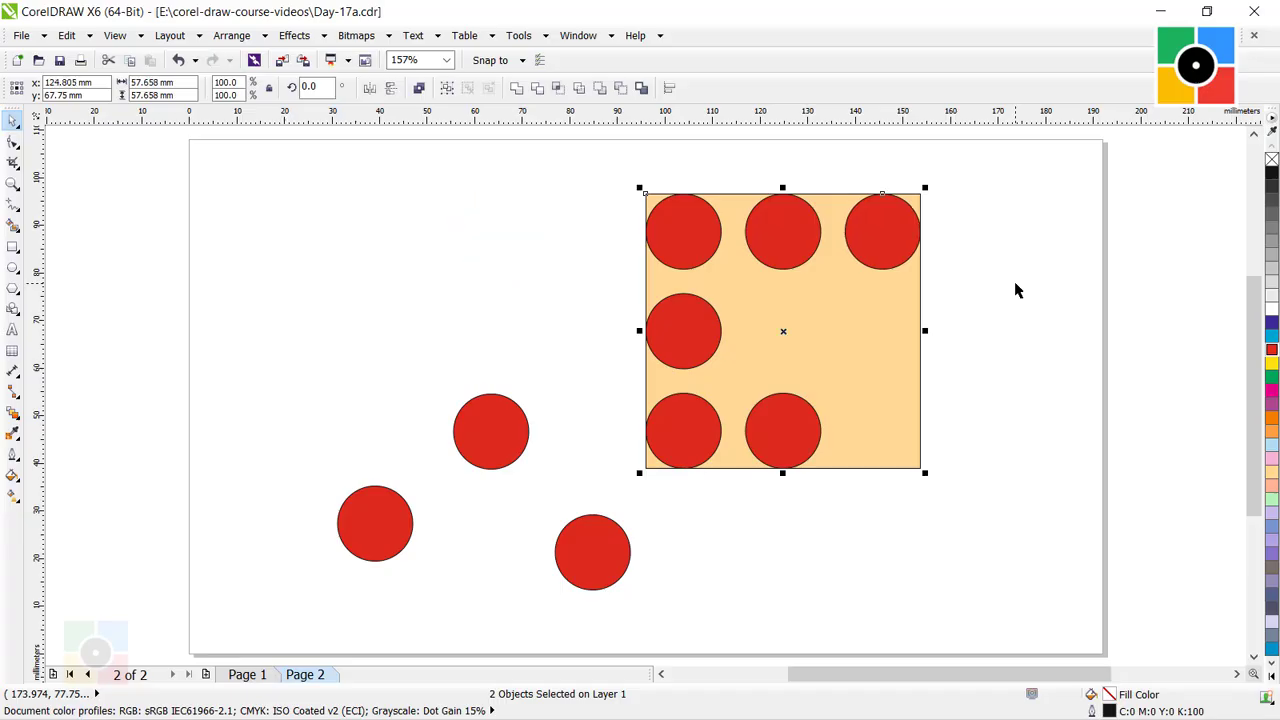
click(1015, 289)
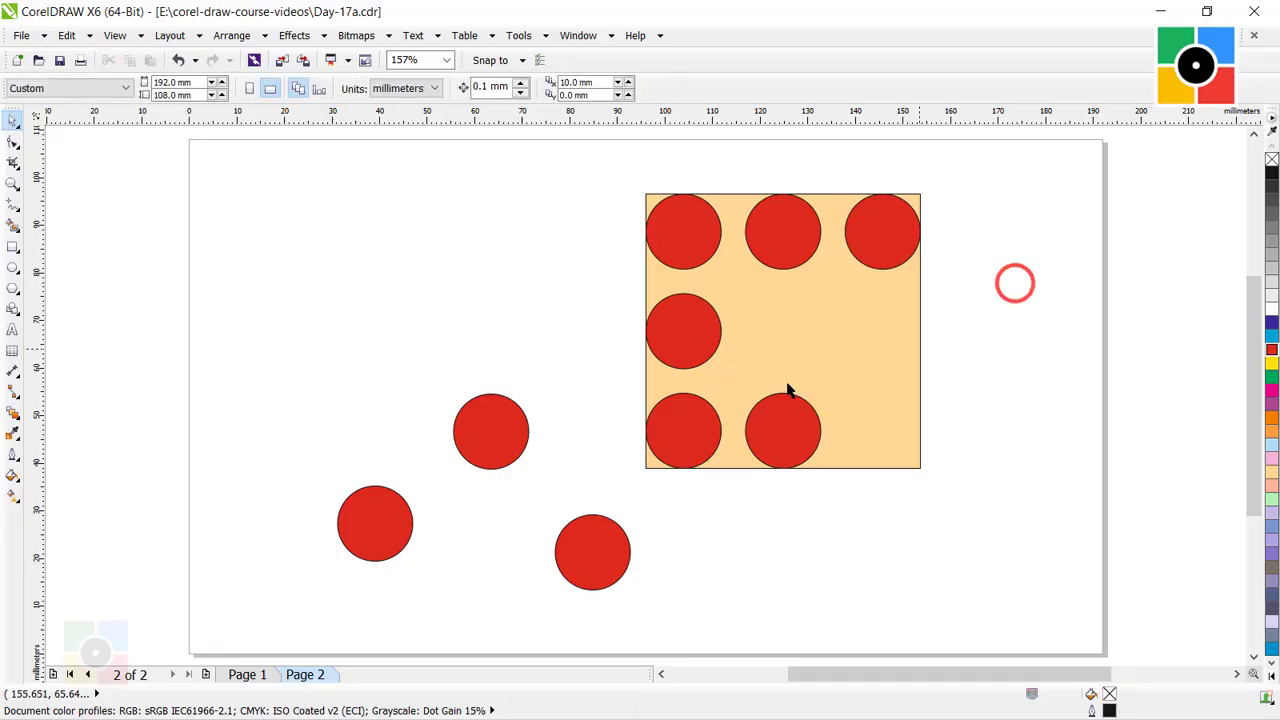
- Select the uppermost of the three loose circles and lastly the square, and align their right edges and vertical centres
click(494, 427)
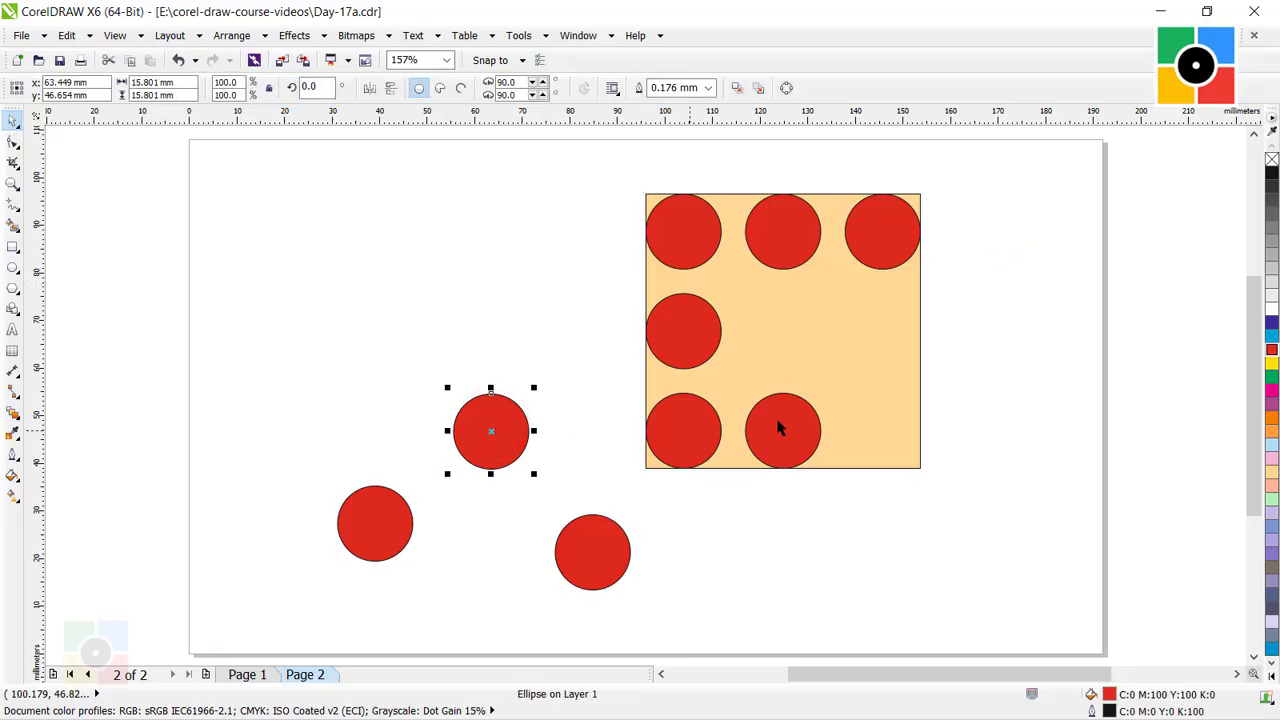
shift+click(864, 343)
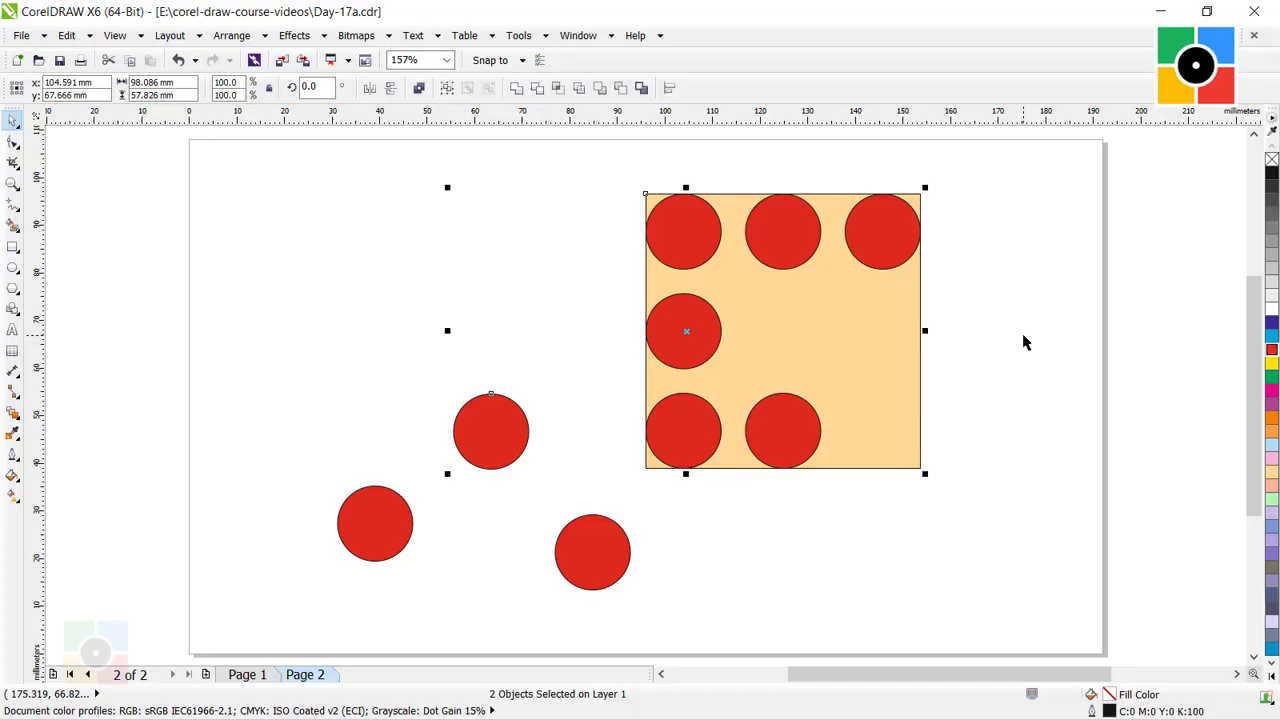
key(r)
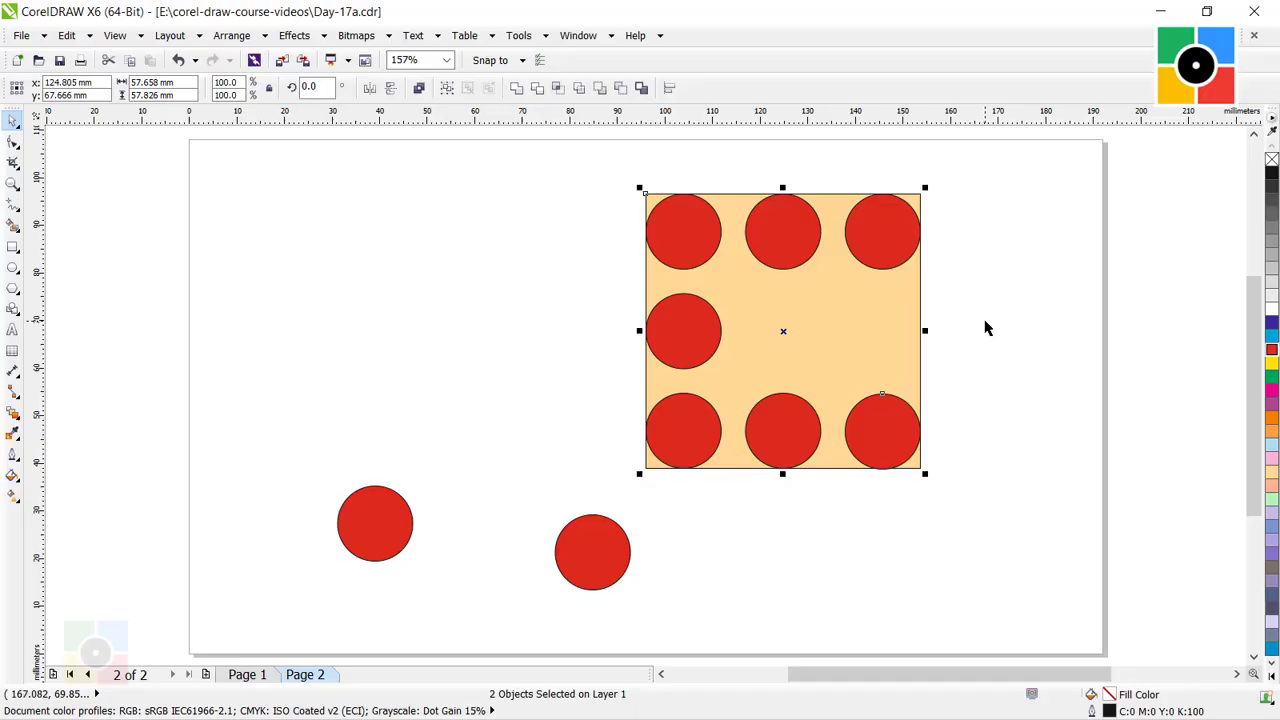
key(e)
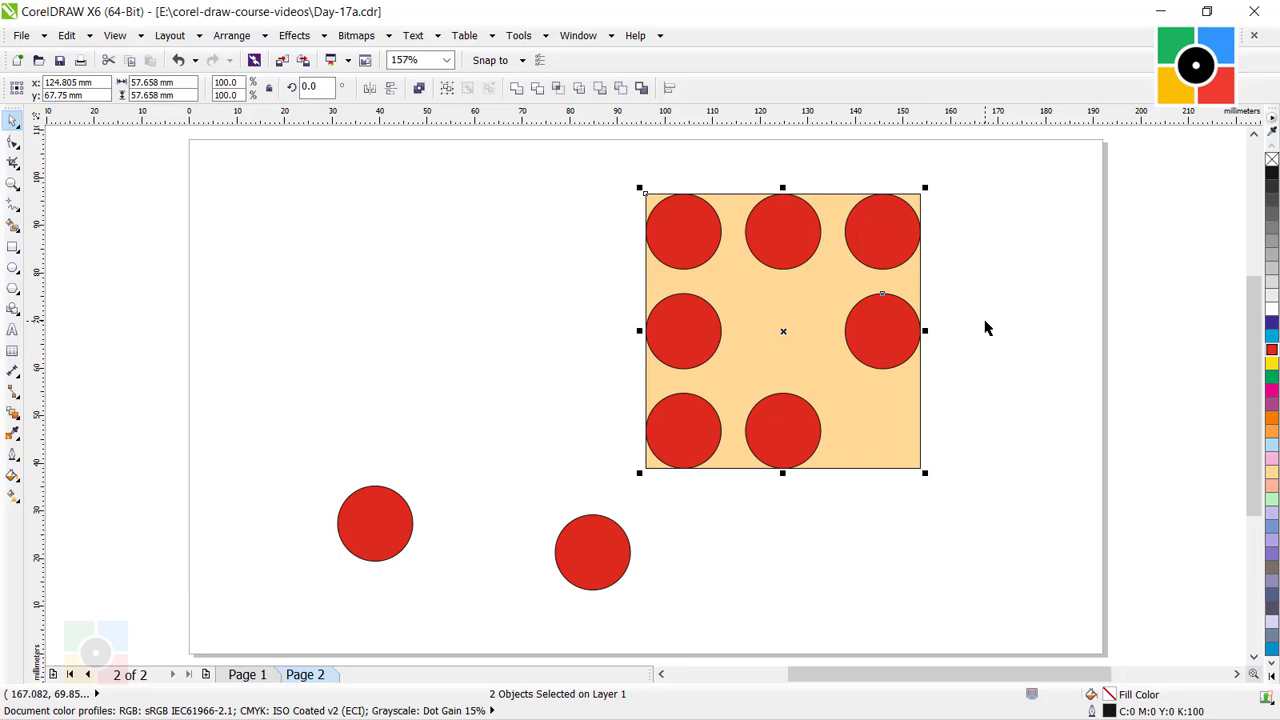
- Select the leftmost loose circle and lastly the square, align their bottom and right edges, and clear the selection
click(378, 523)
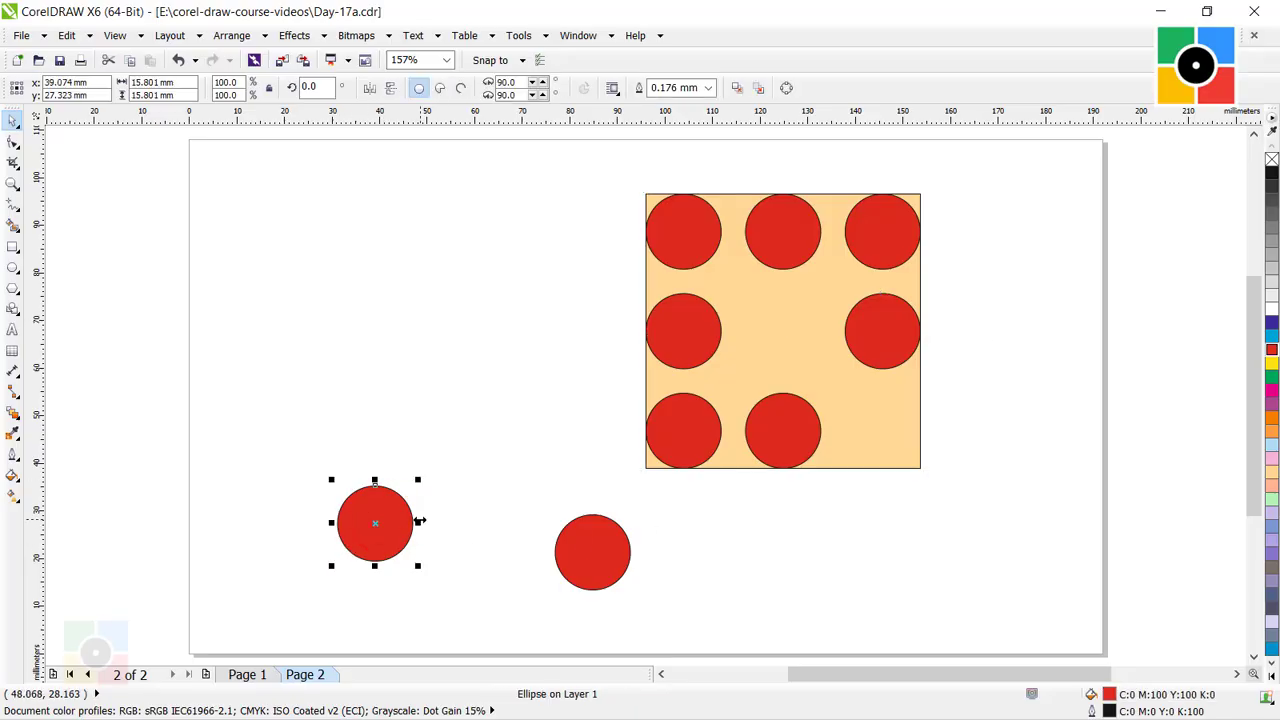
shift+click(876, 443)
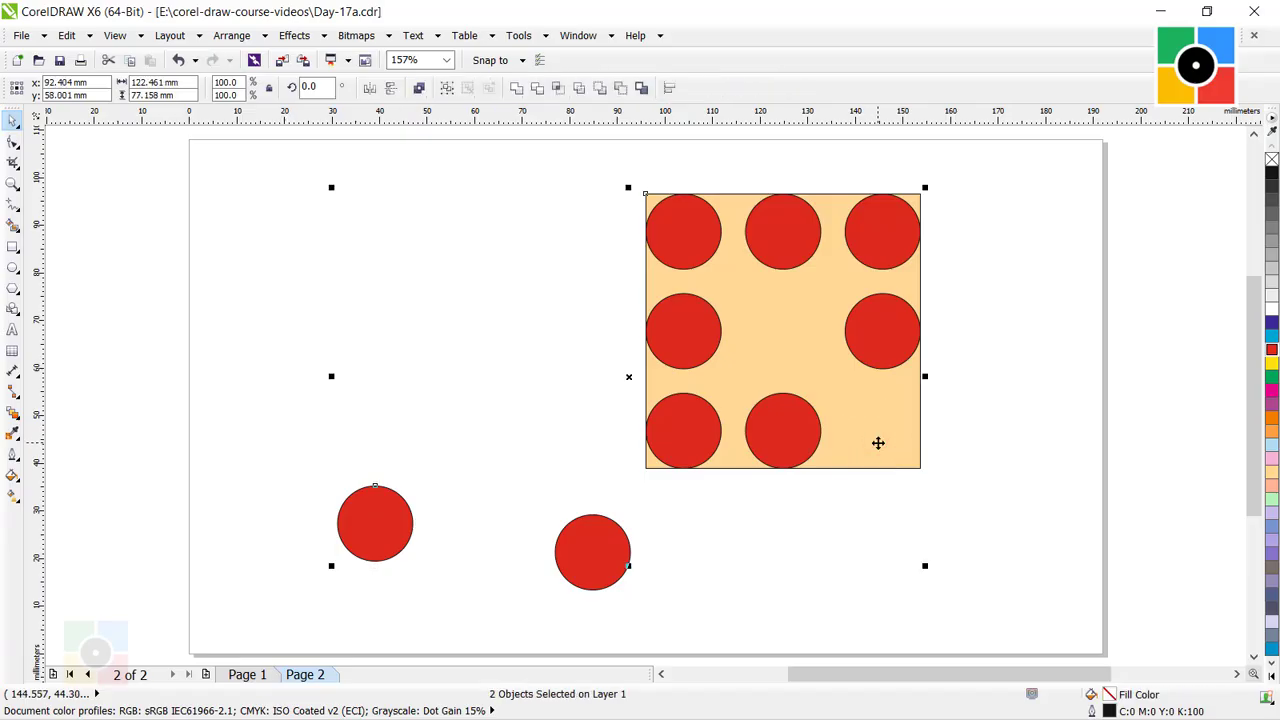
key(b)
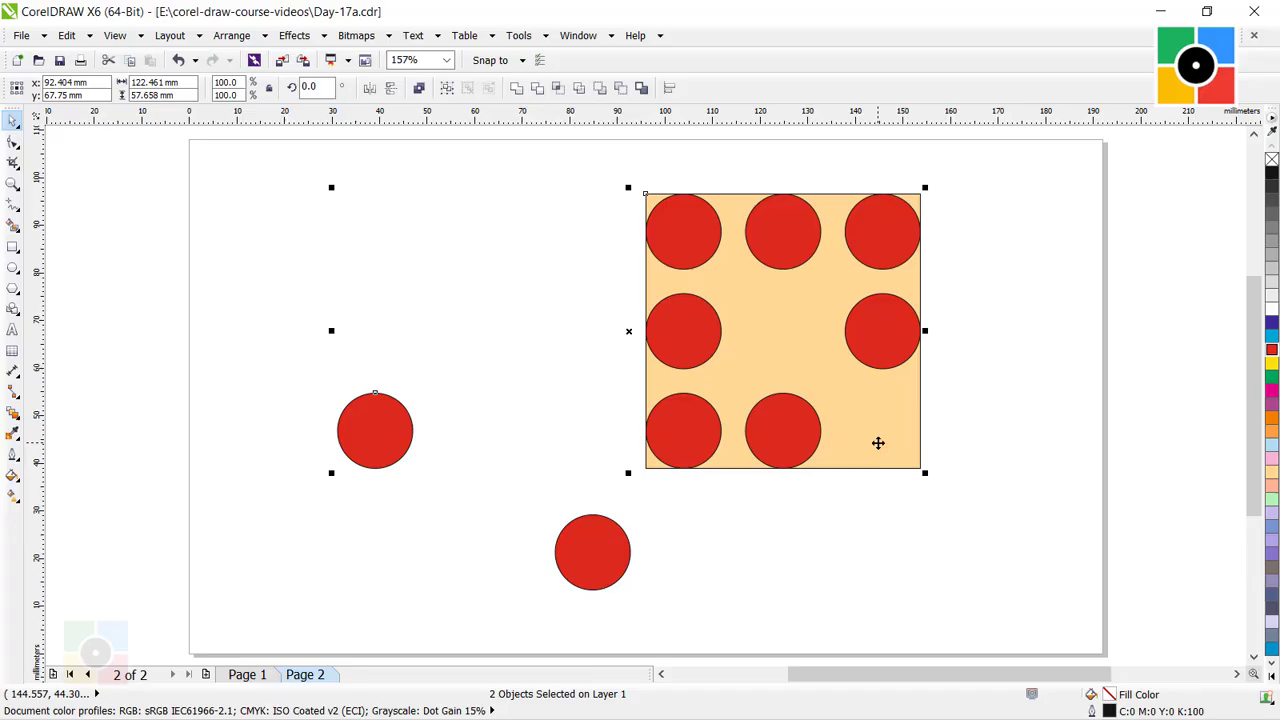
key(r)
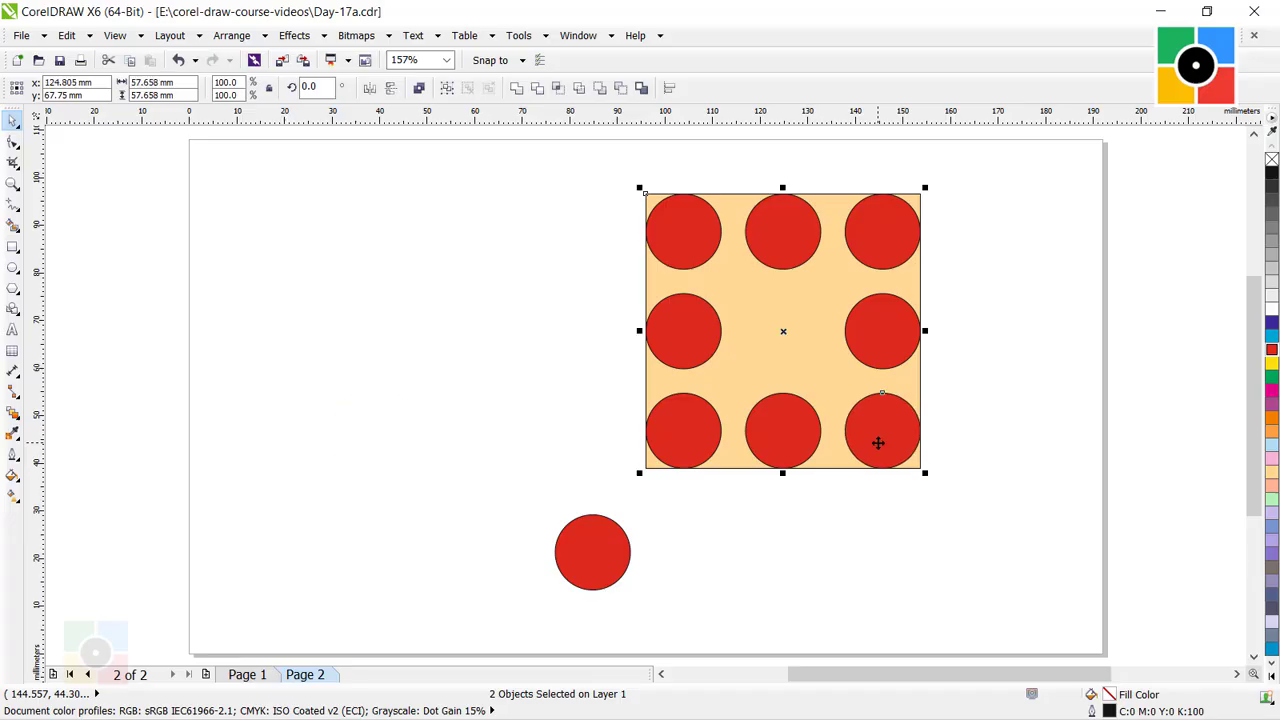
click(935, 568)
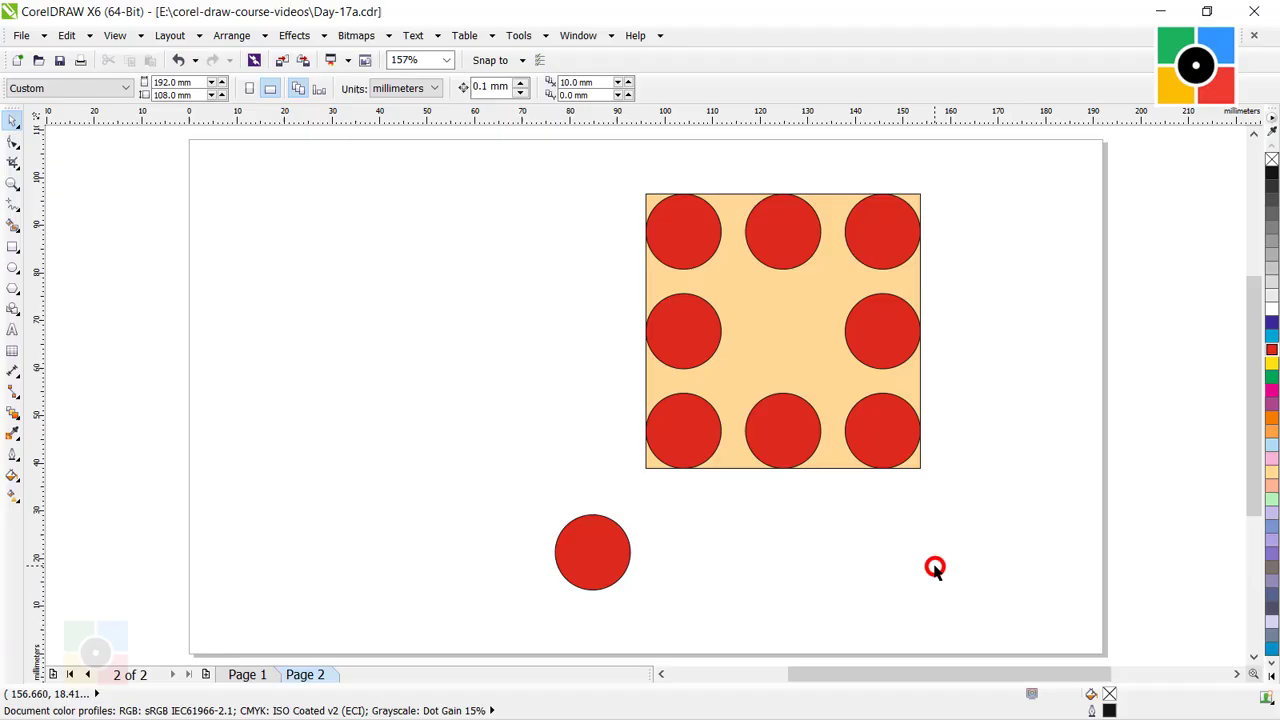
- Select the last loose circle and lastly the square, align their vertical and horizontal centres, and clear the selection
click(593, 568)
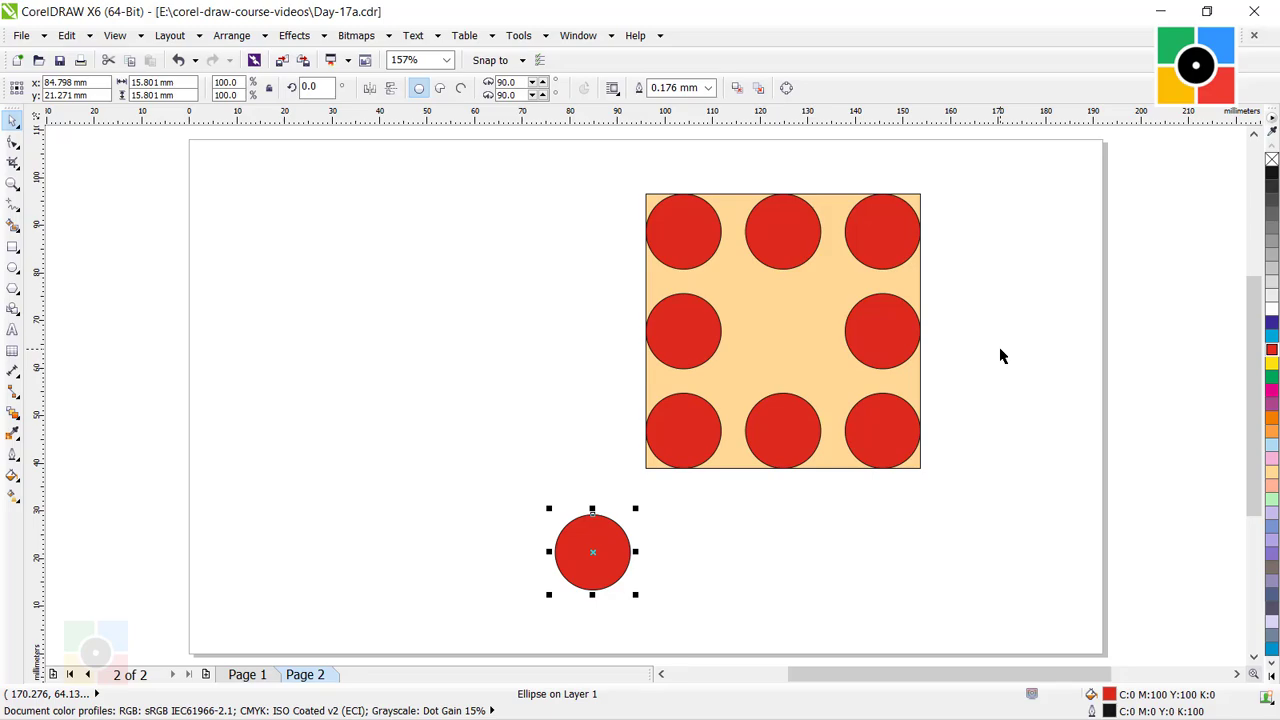
shift+click(768, 343)
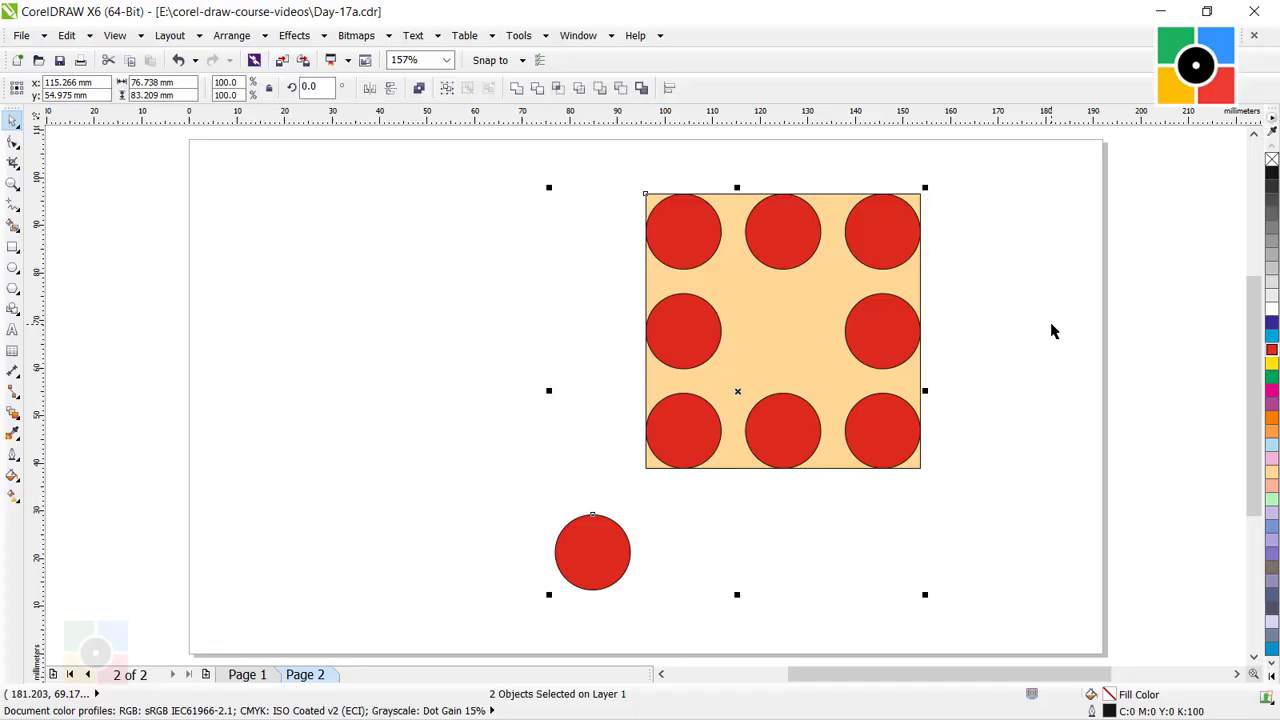
key(e)
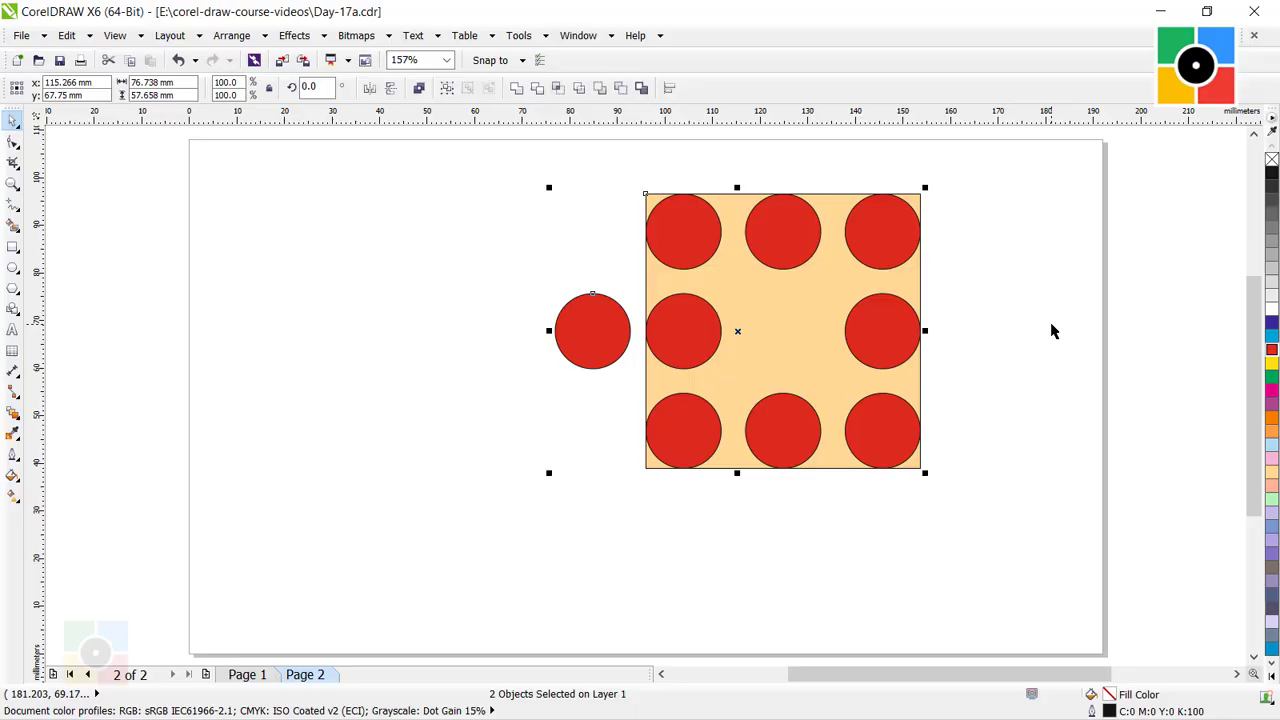
key(c)
click(1051, 331)
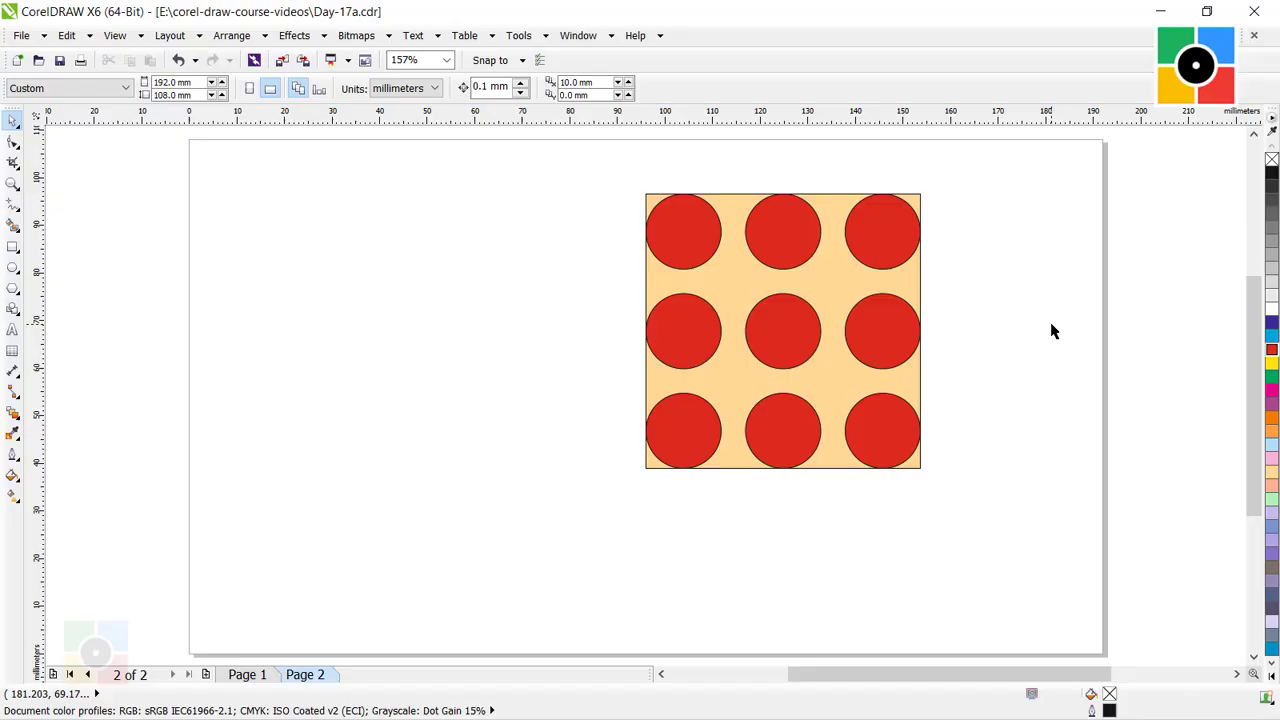
- Select the square with all nine circles and move them together about 70 mm to the left on the page
key(ctrl+a)
click(560, 409)
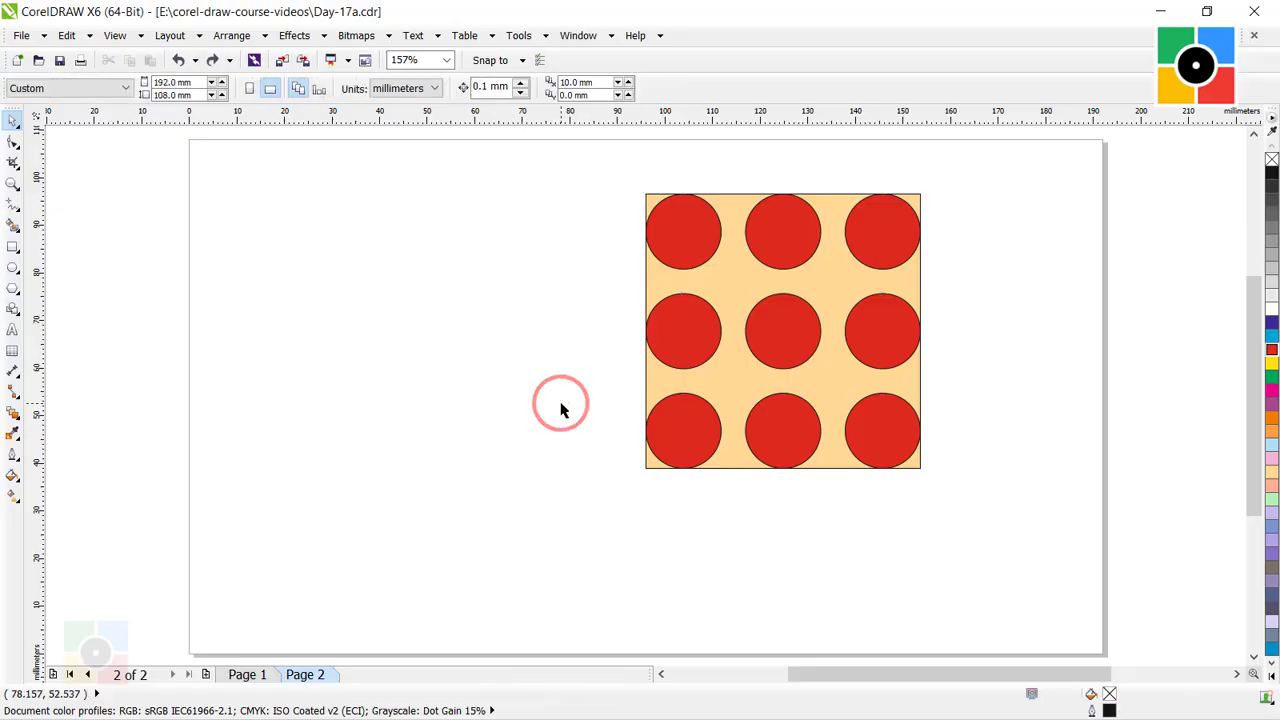
drag(604, 170, 990, 534)
drag(891, 437, 560, 437)
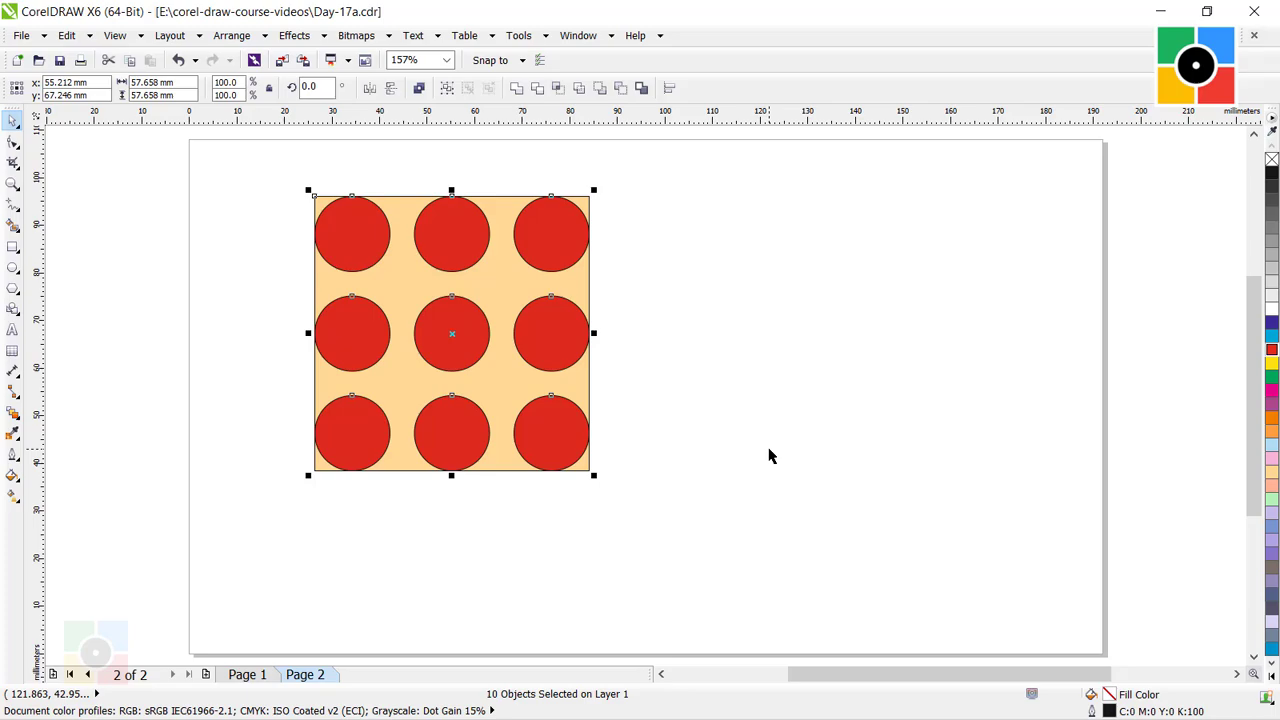
click(770, 456)
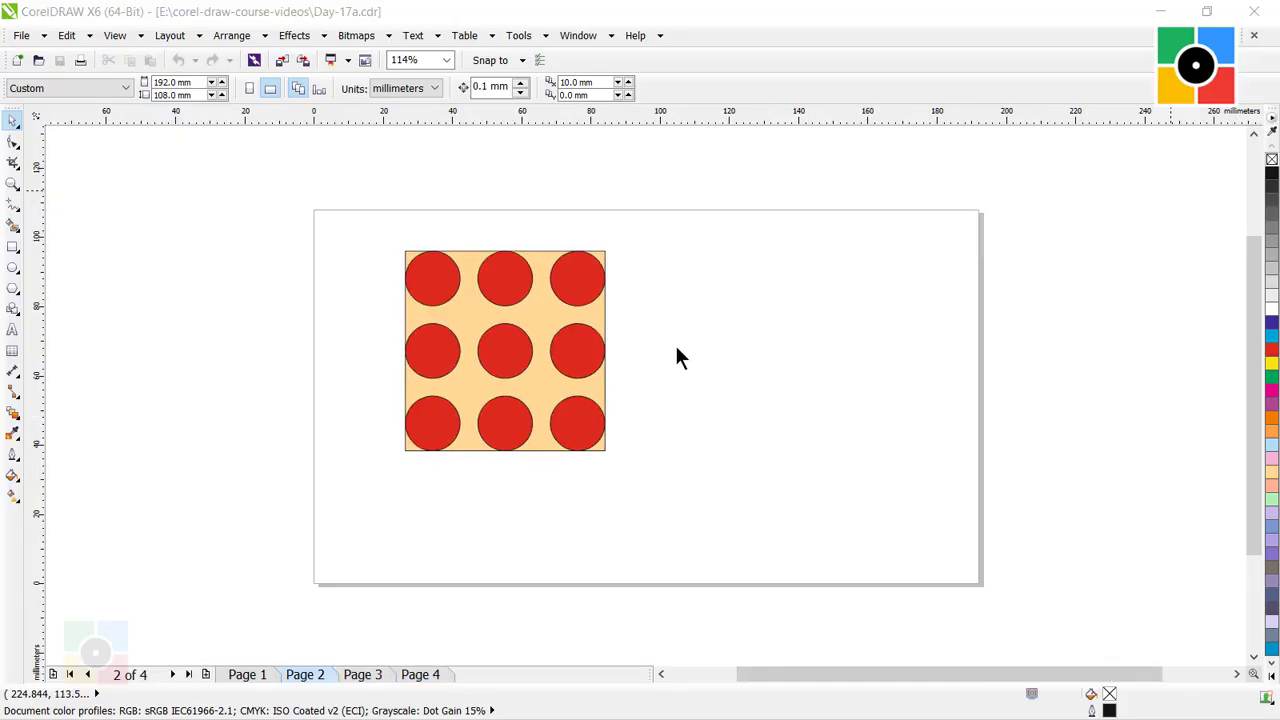
click(677, 348)
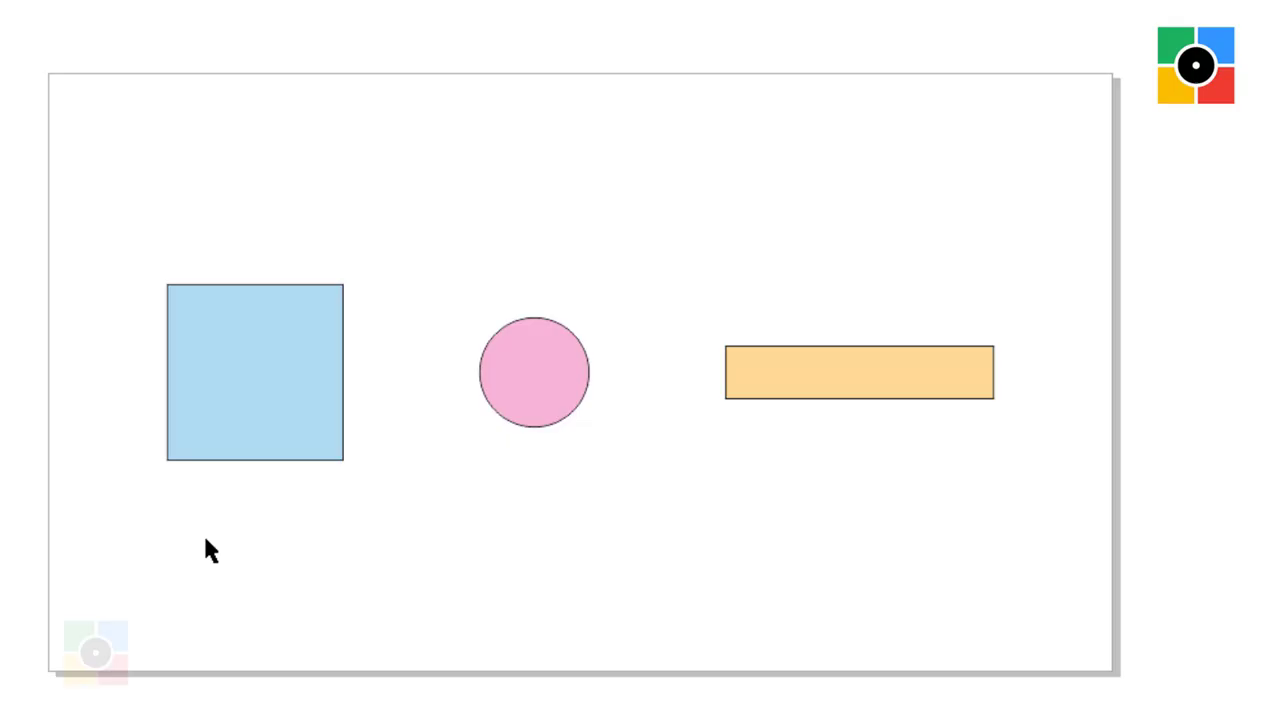
click(272, 404)
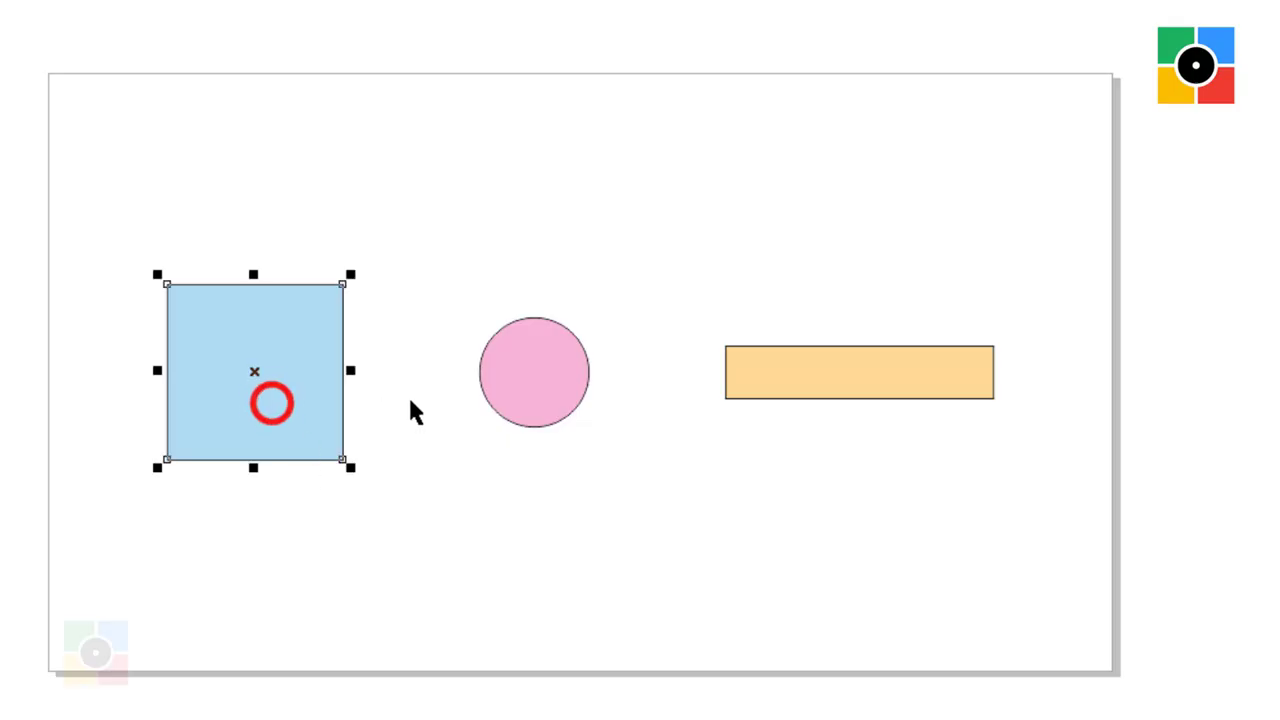
click(541, 386)
click(826, 371)
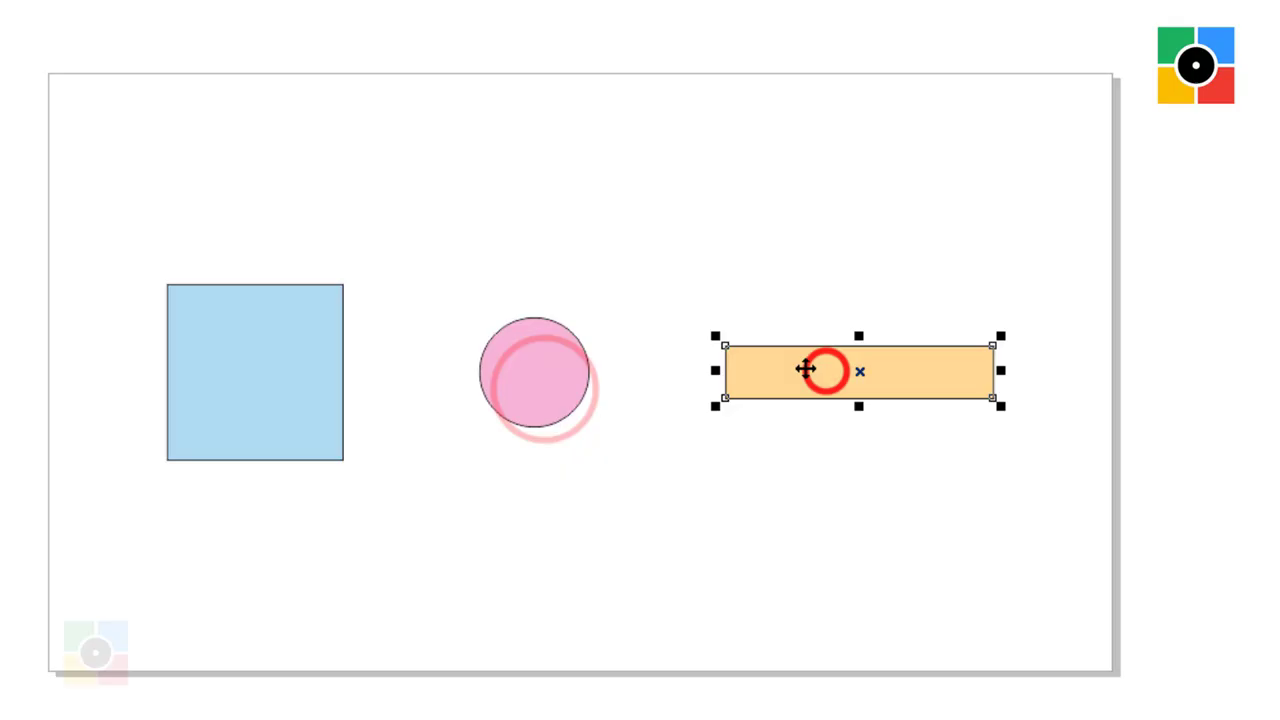
click(256, 370)
click(515, 367)
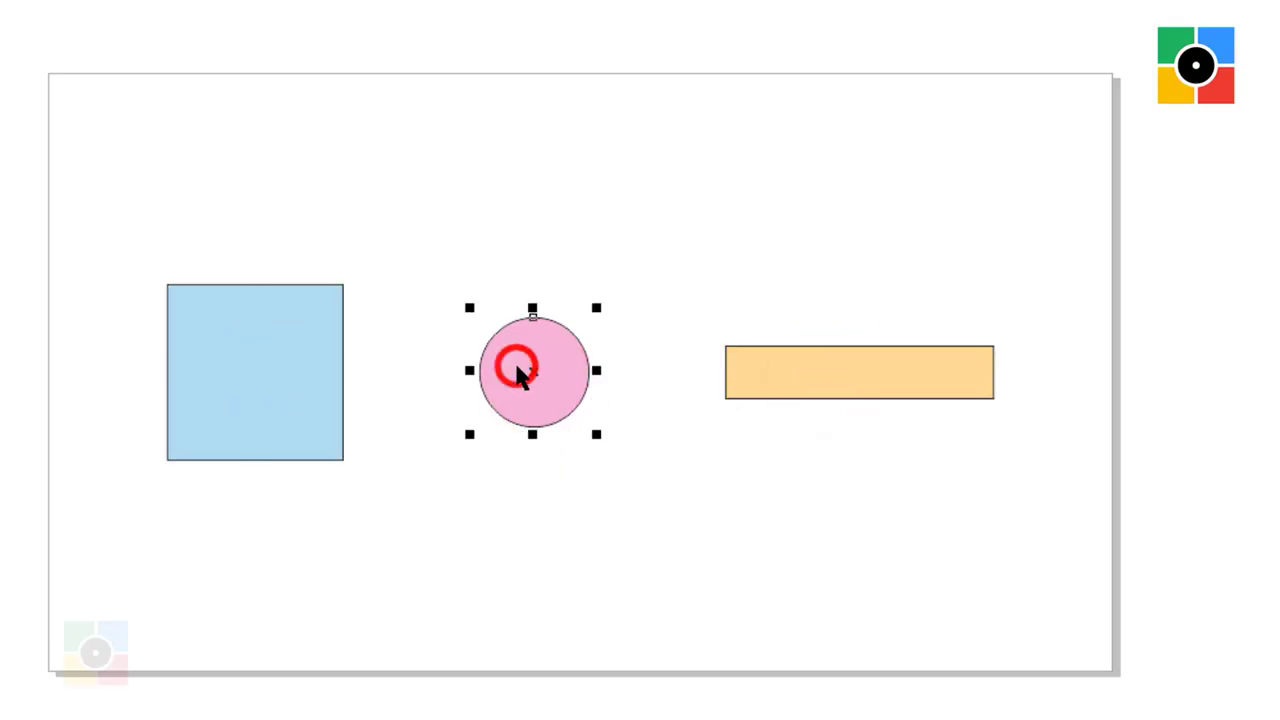
click(298, 370)
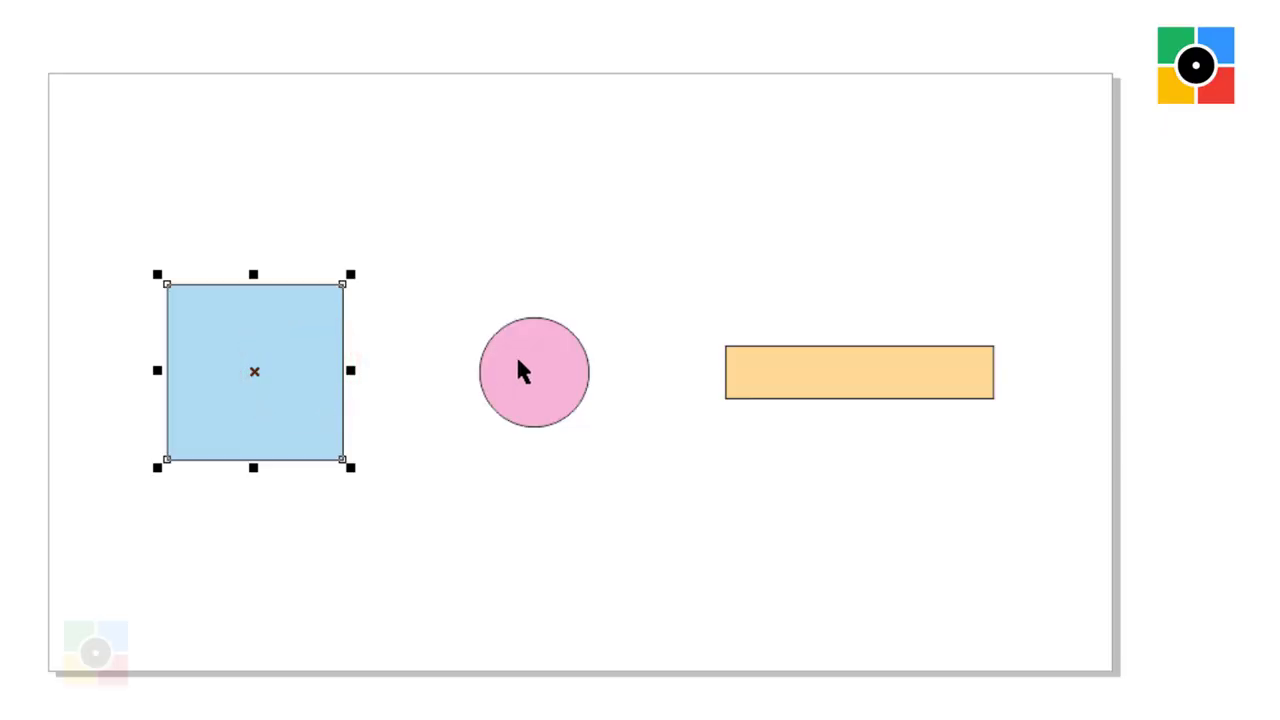
click(758, 378)
click(538, 374)
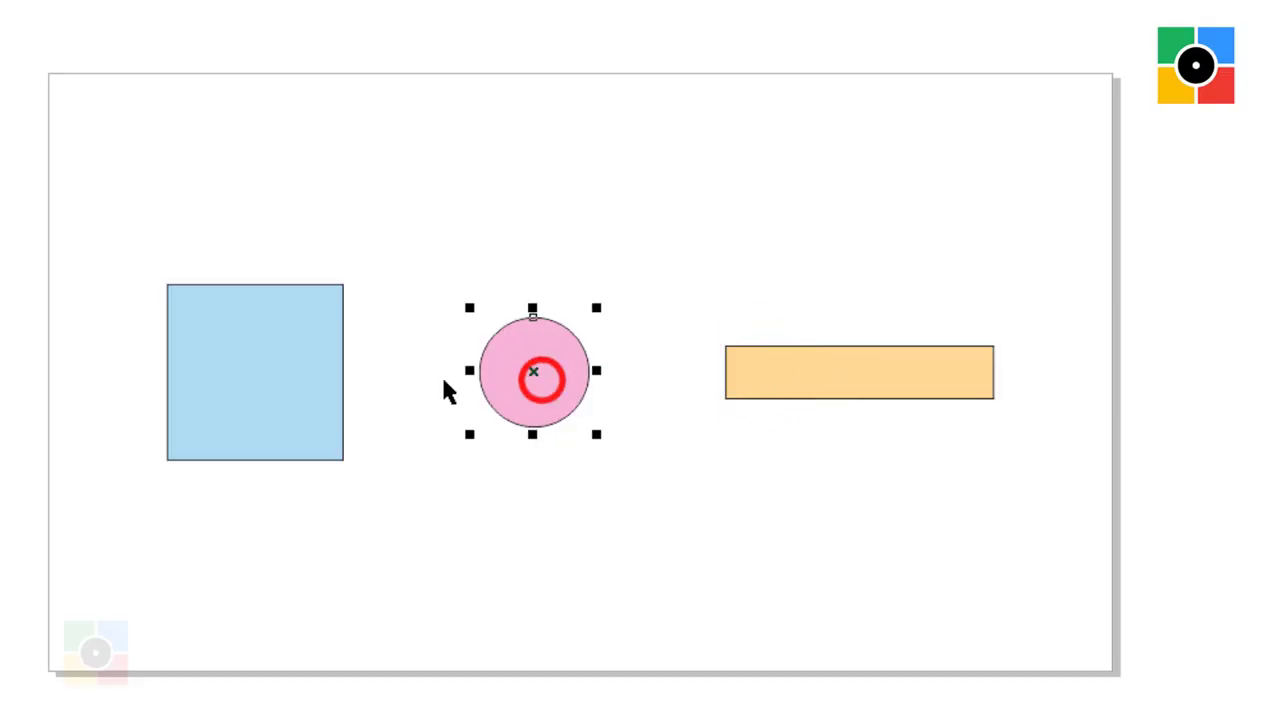
click(282, 383)
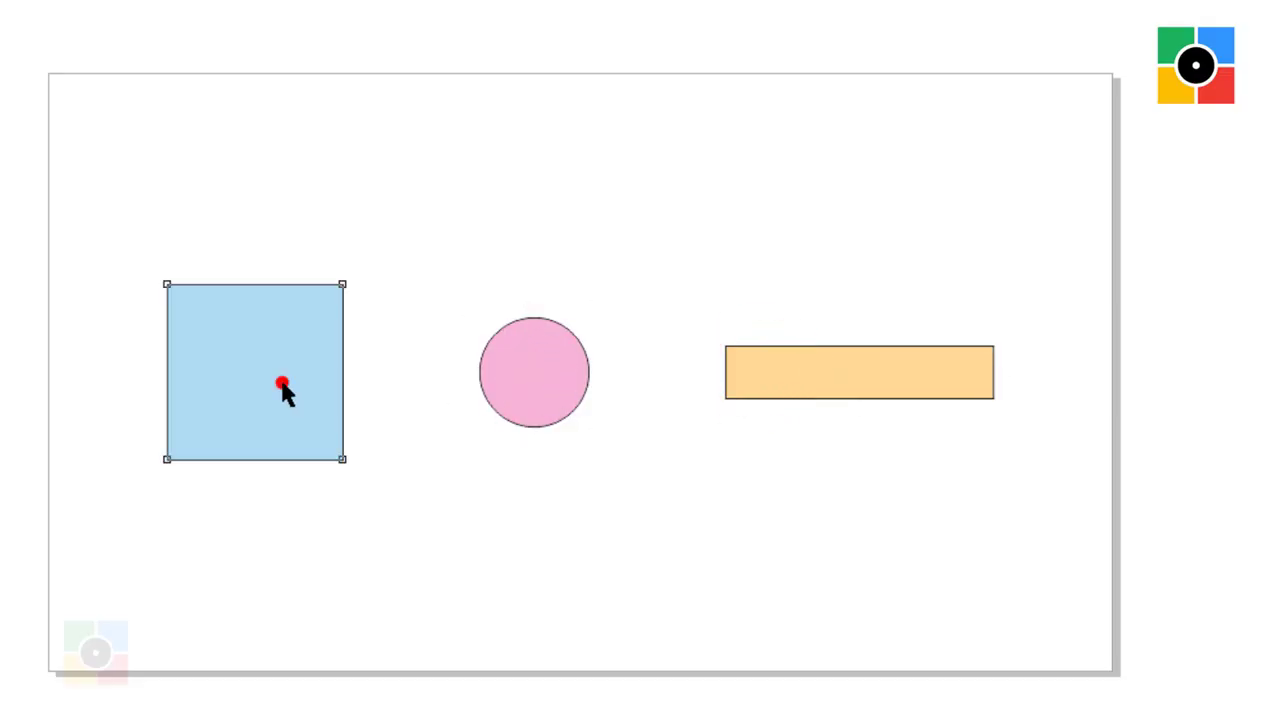
click(567, 547)
- Select the orange rectangle, pink circle and blue square together and open the Align and Distribute docker
click(820, 376)
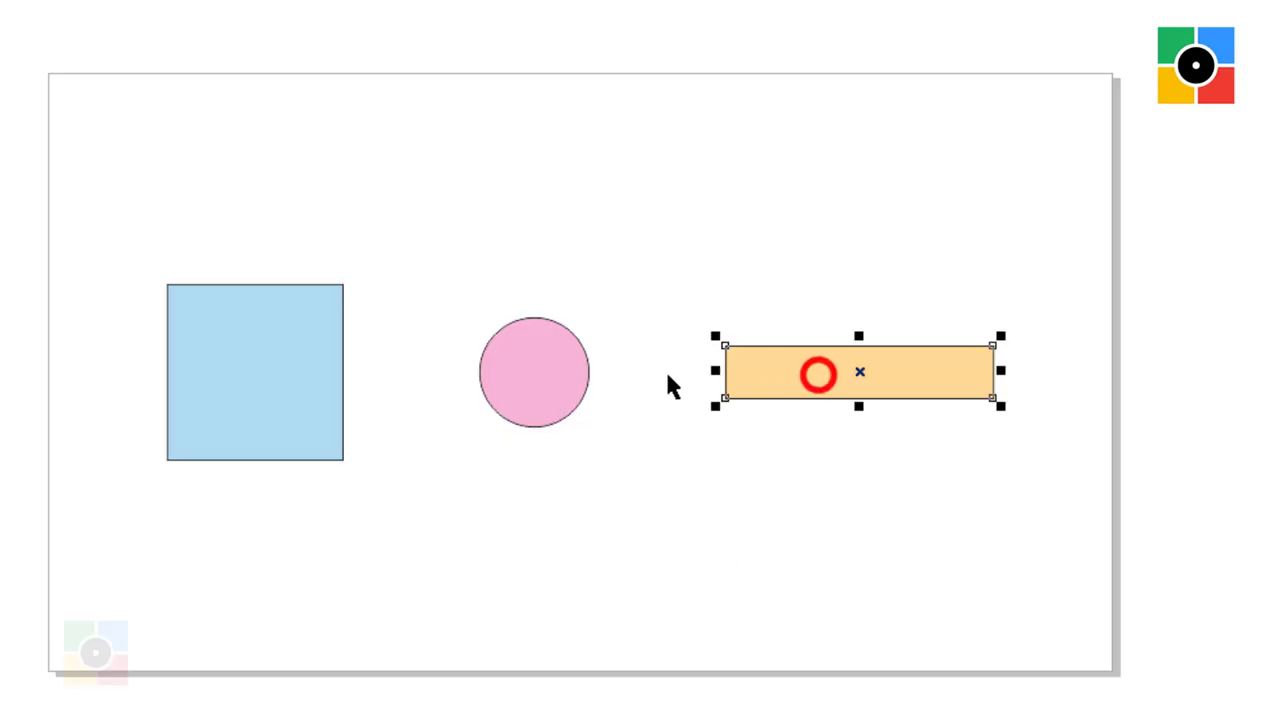
shift+click(534, 372)
shift+click(330, 376)
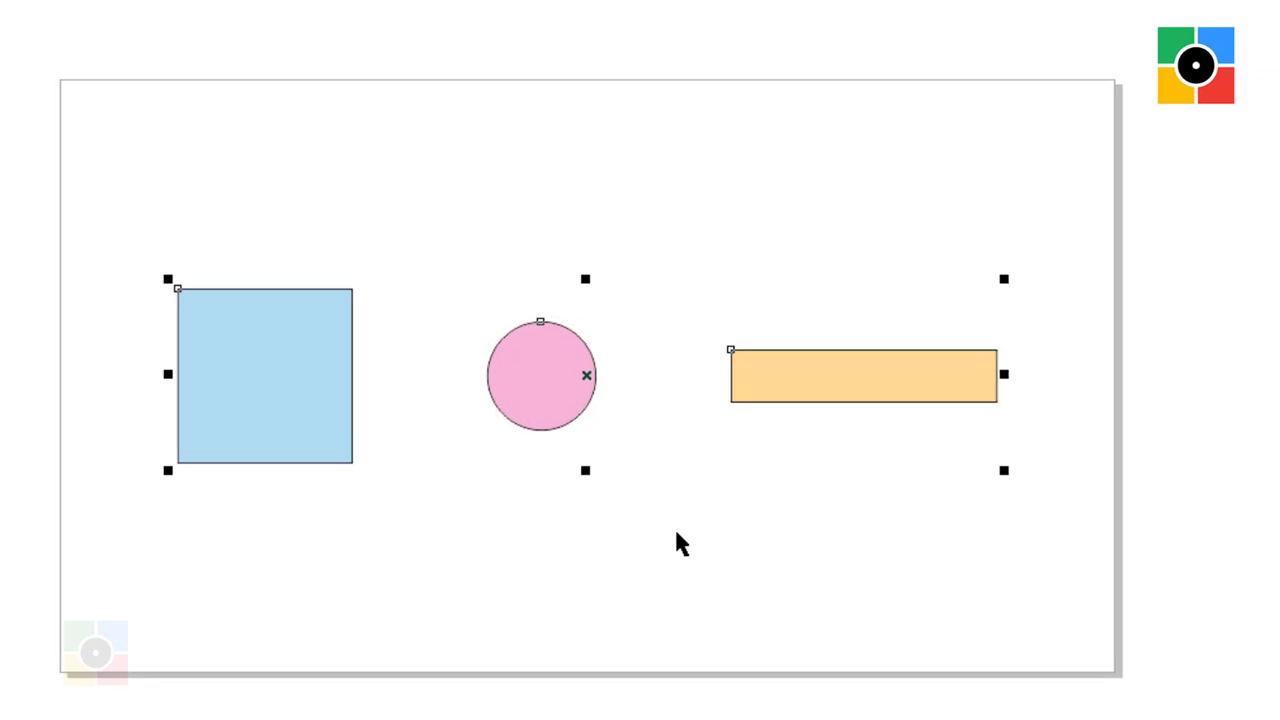
click(280, 43)
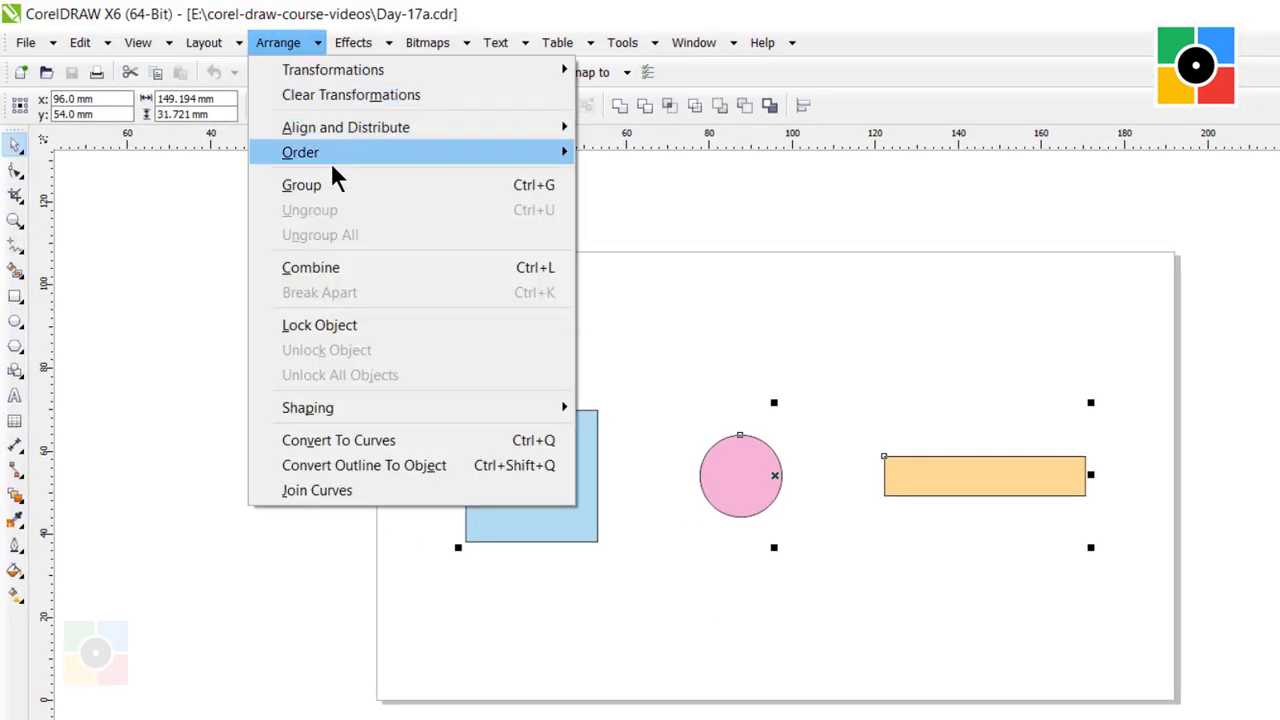
mouse_move(350, 129)
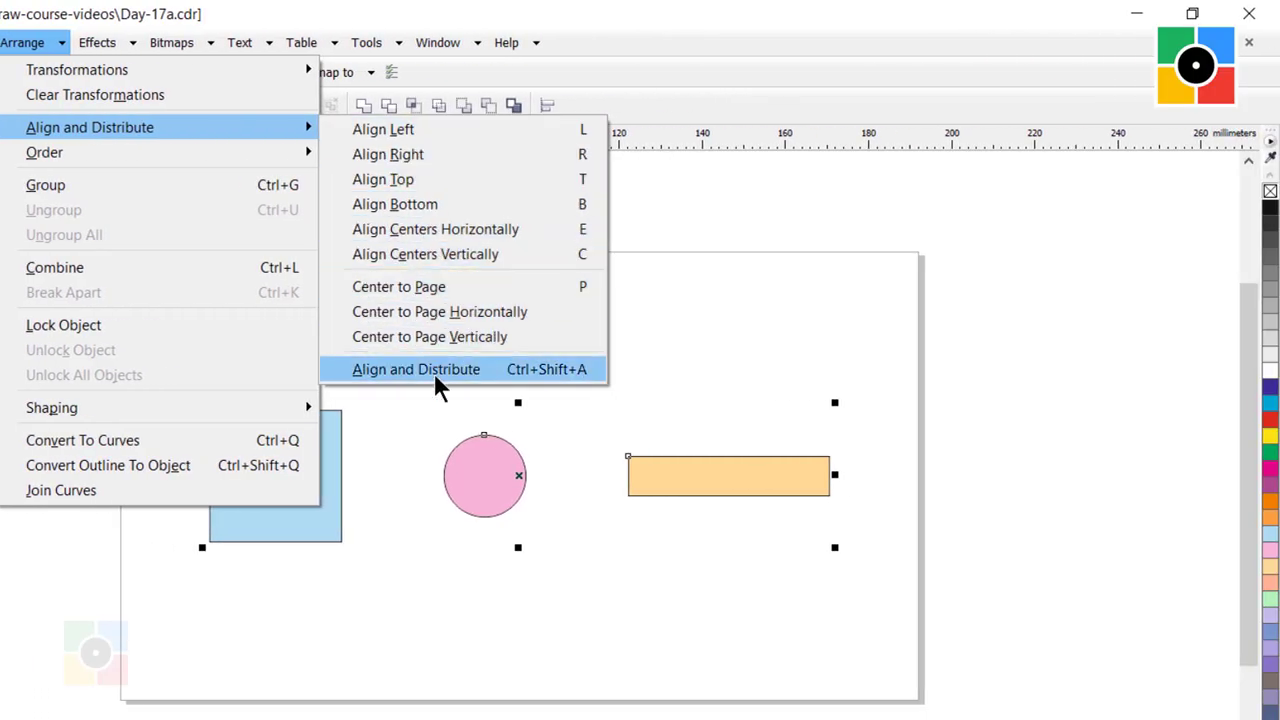
click(435, 375)
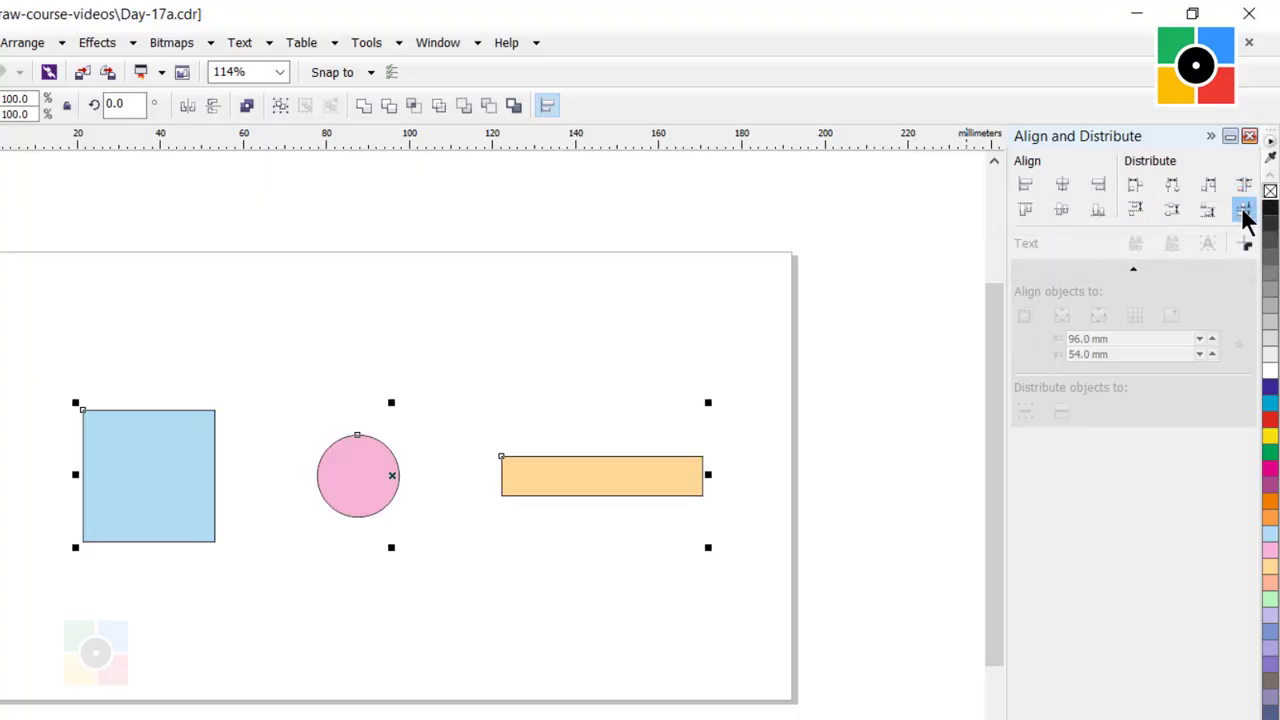
- Distribute the three selected shapes horizontally by left edges, by centres, by right edges and lastly by equal spacing
click(1134, 188)
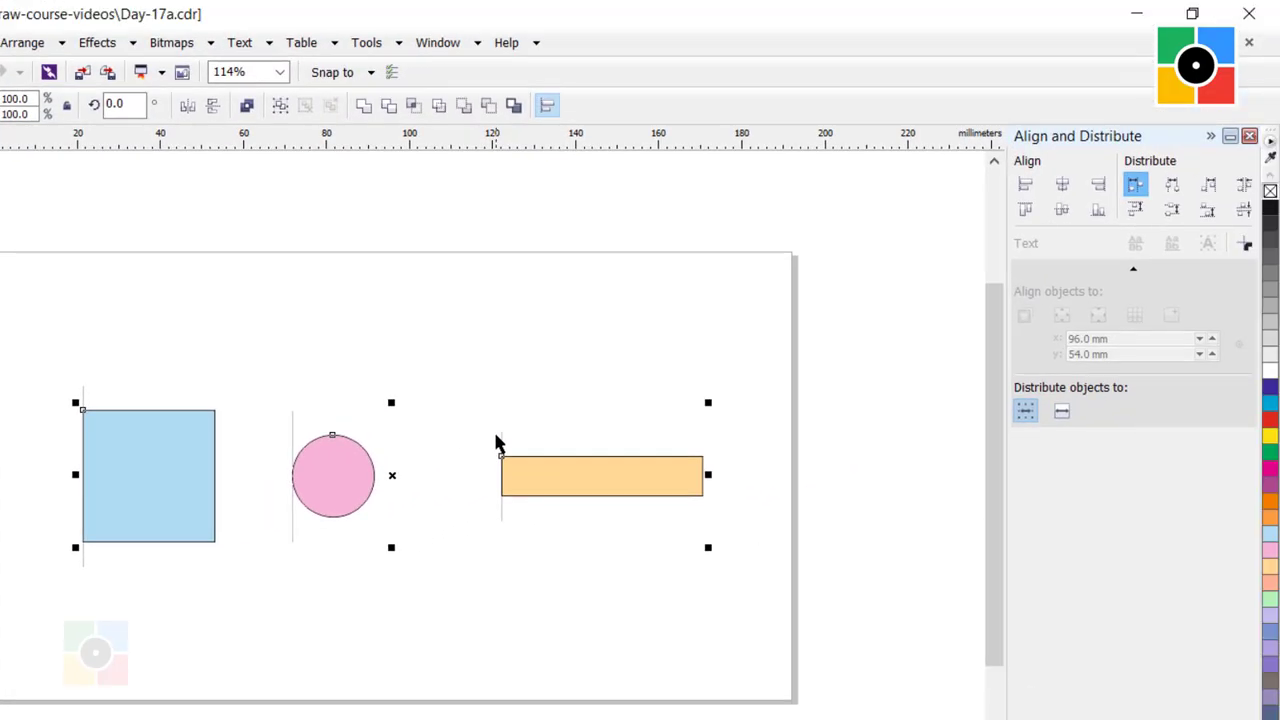
click(1174, 184)
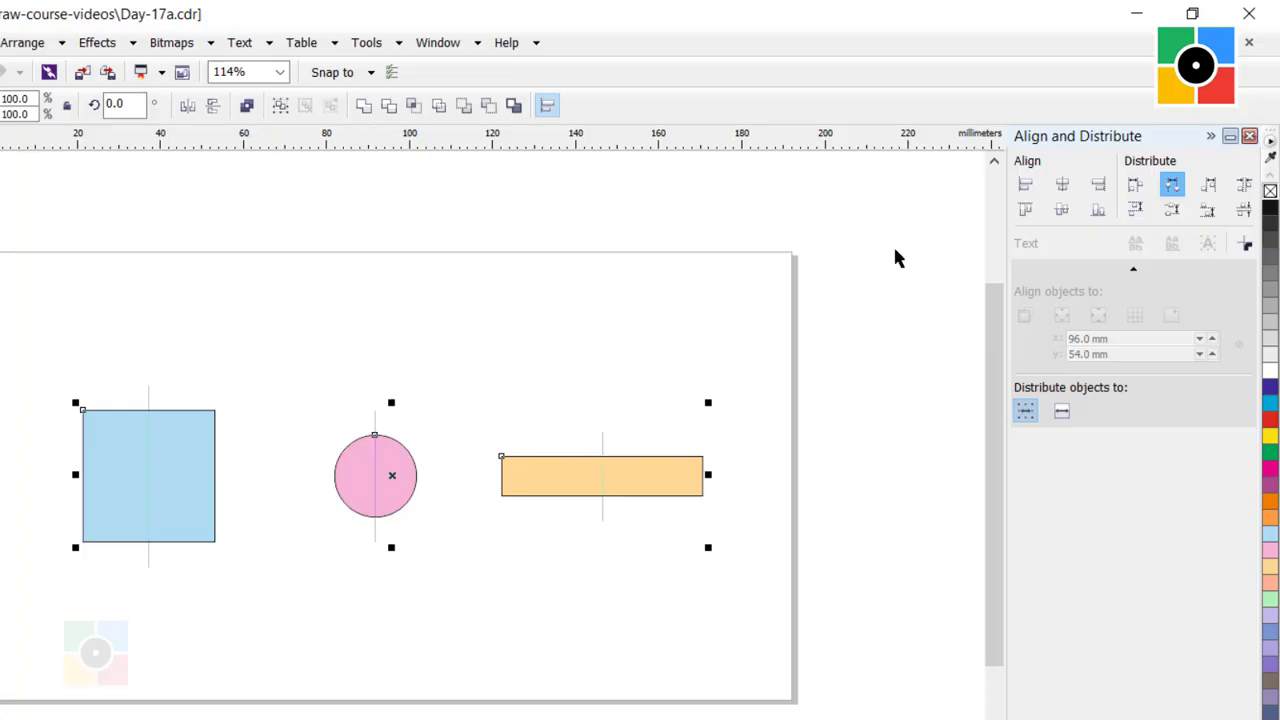
click(1209, 183)
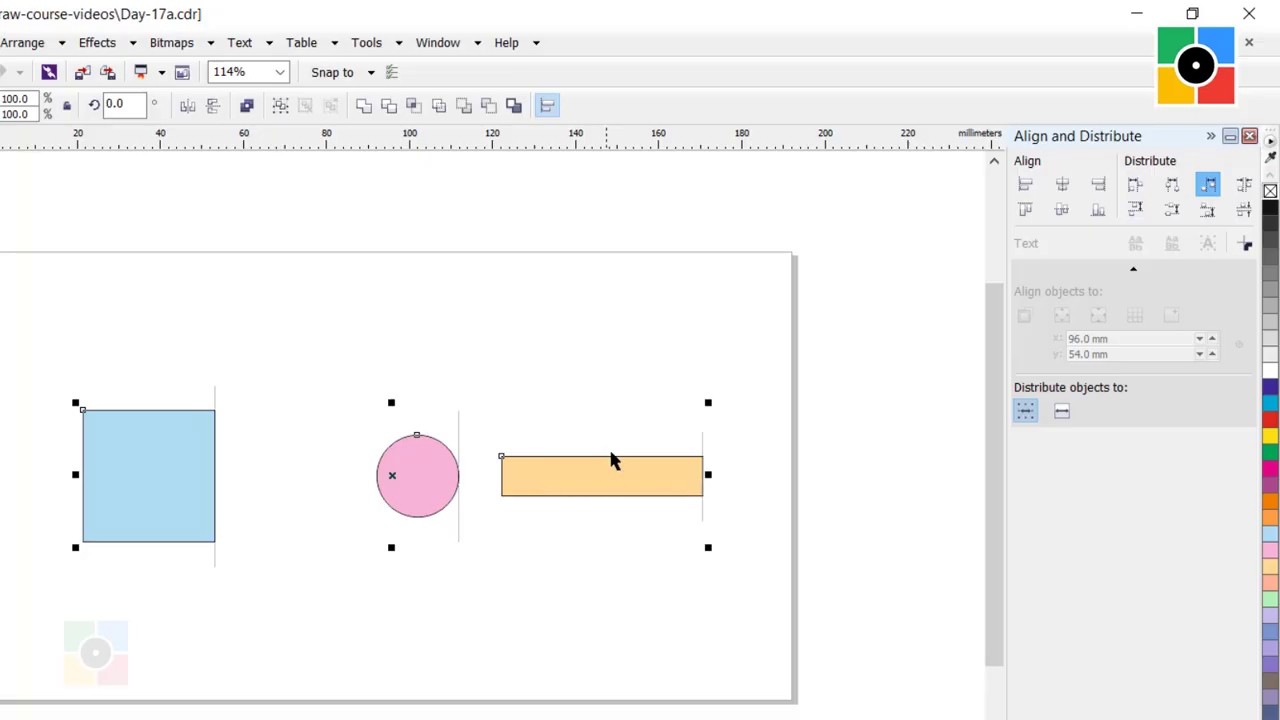
click(1244, 187)
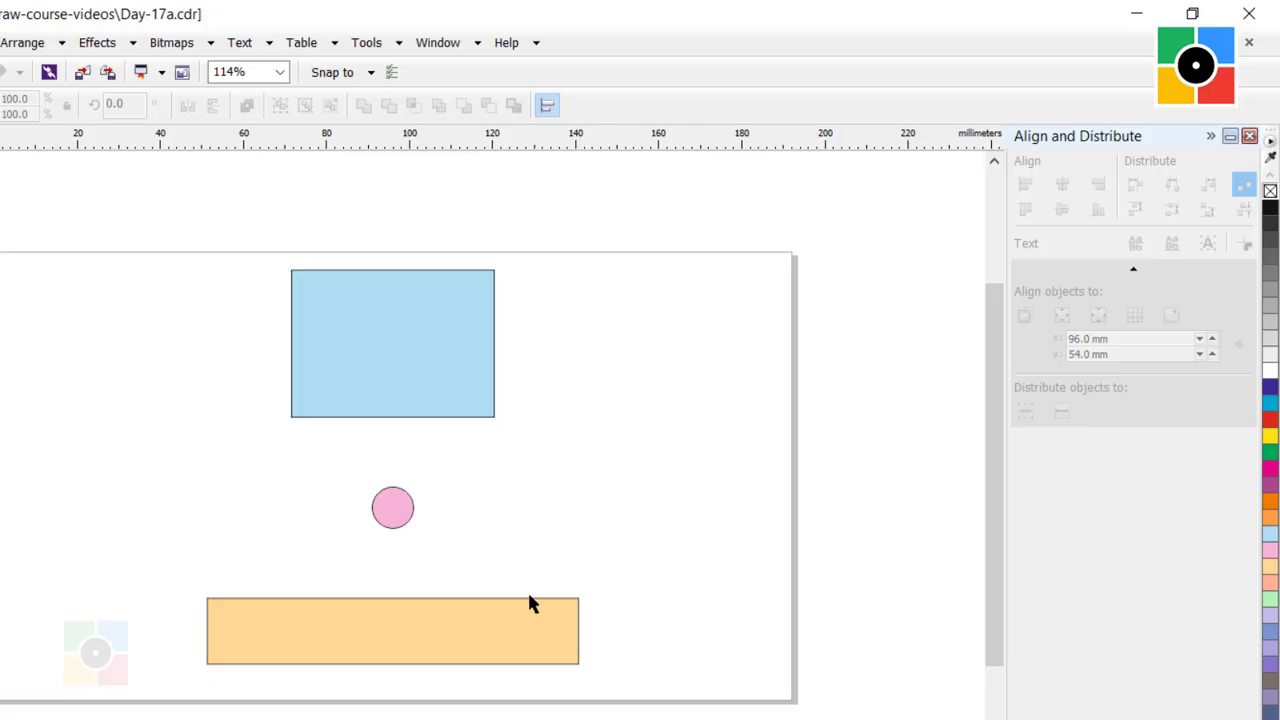
- Select the three vertically stacked shapes, distribute them by top edges, centres, bottom edges and lastly equal vertical spacing, and clear the selection
click(443, 636)
shift+click(396, 512)
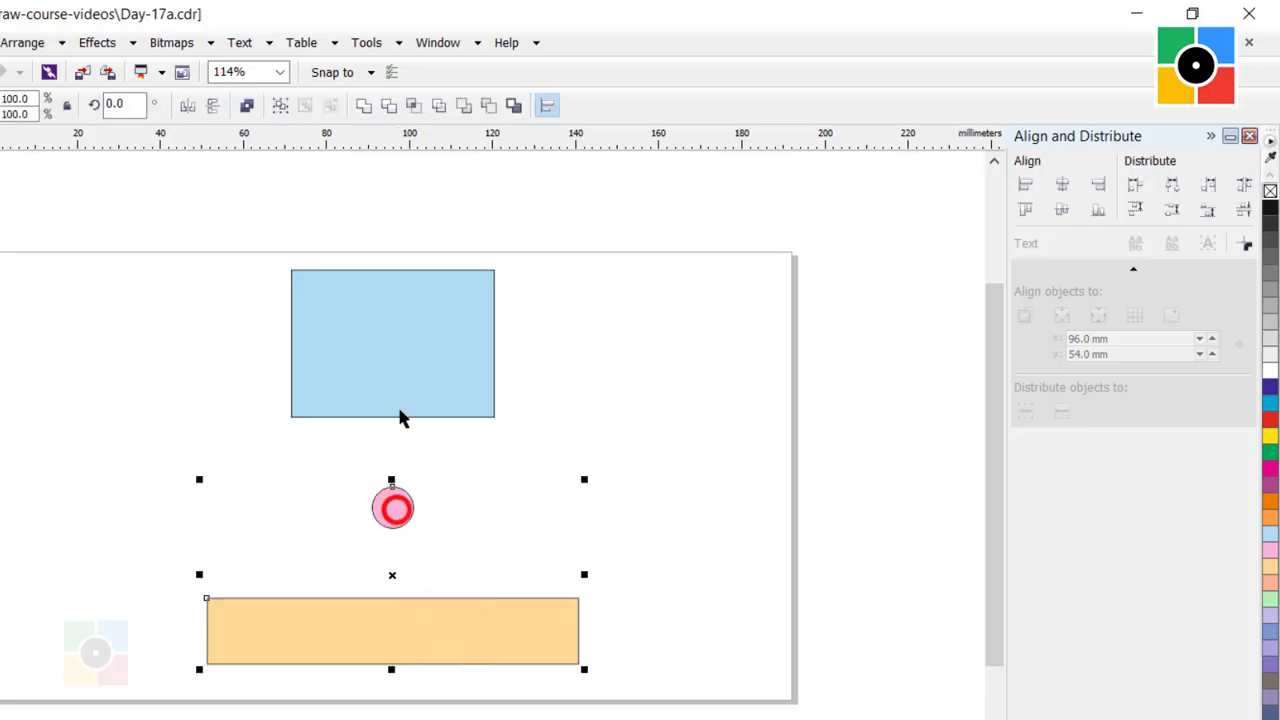
shift+click(398, 372)
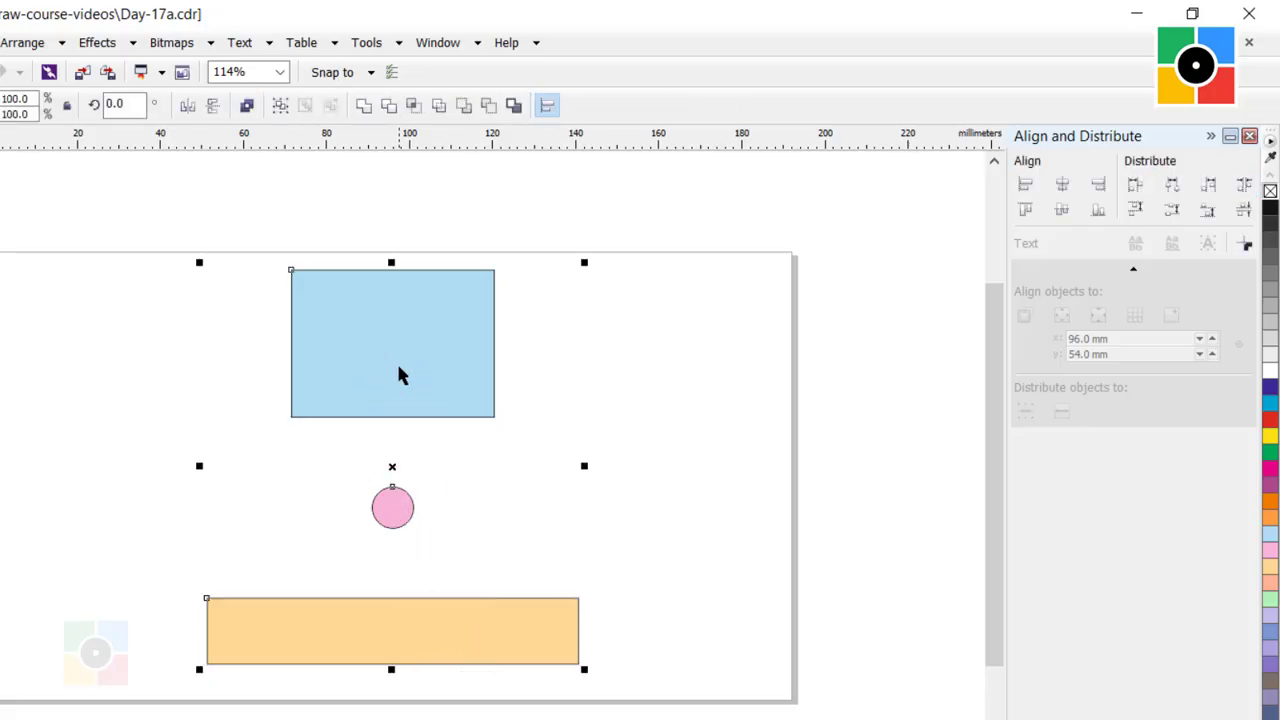
click(1133, 210)
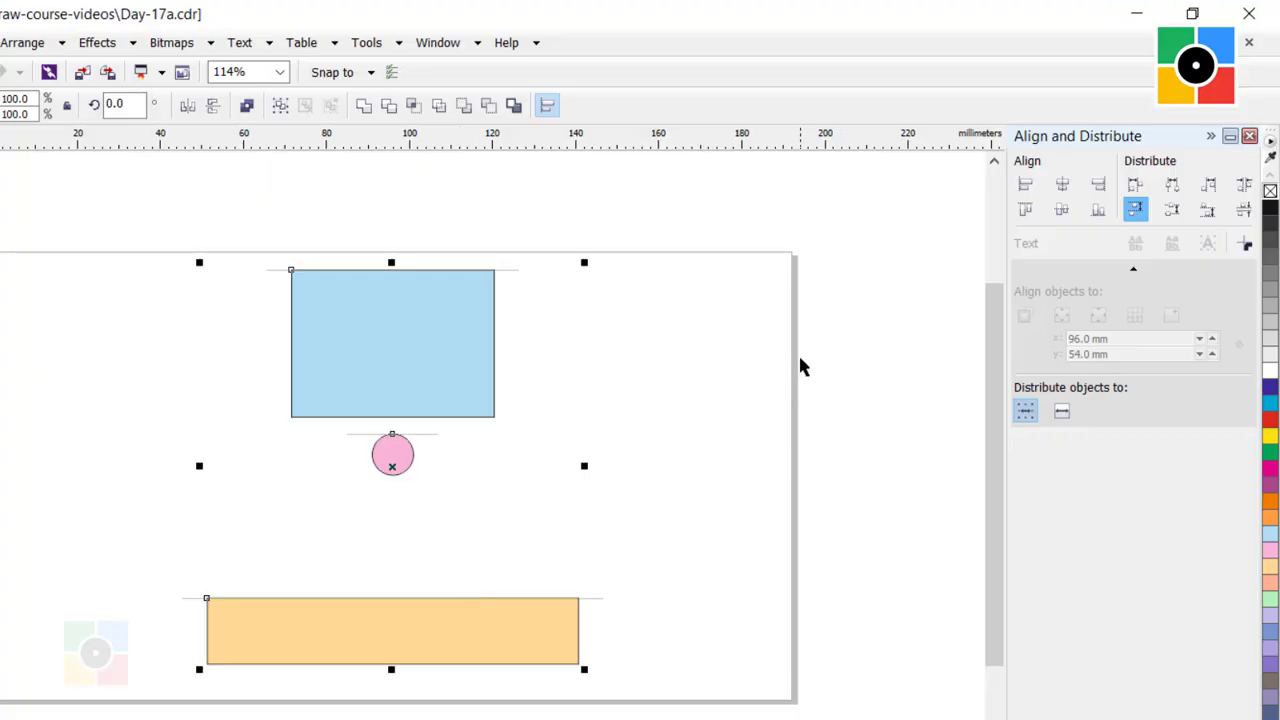
click(1174, 208)
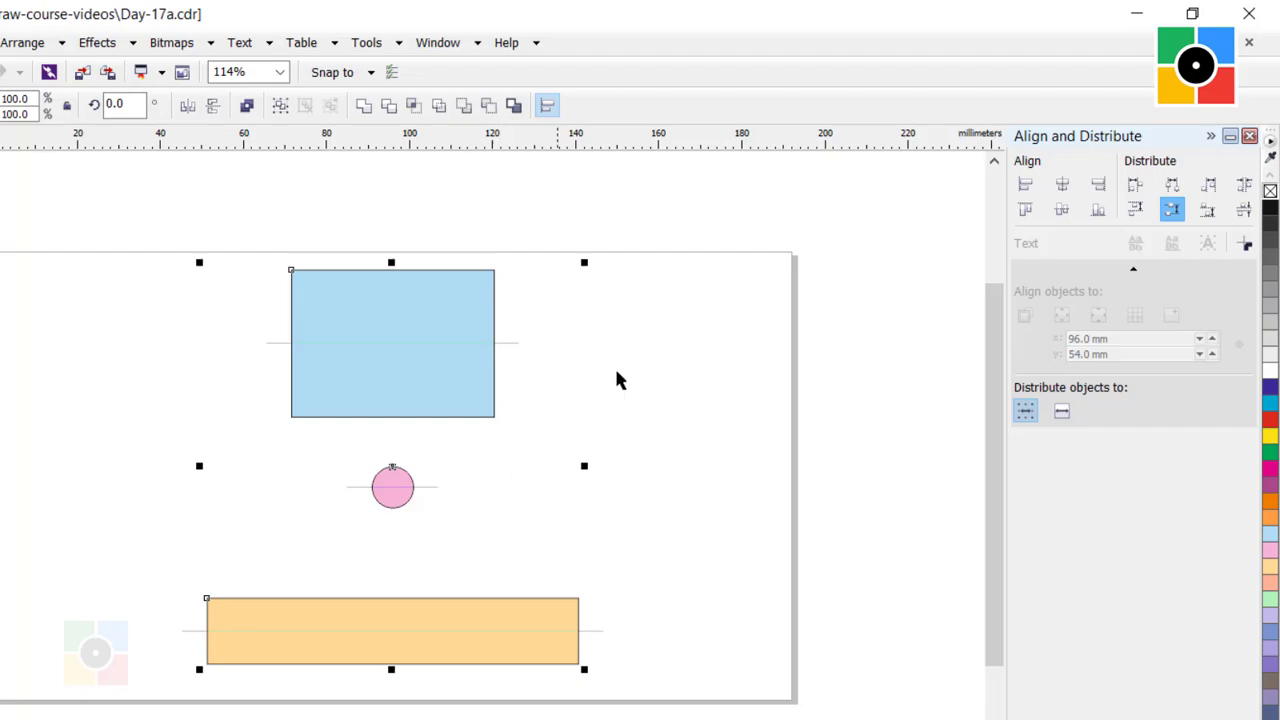
click(1207, 209)
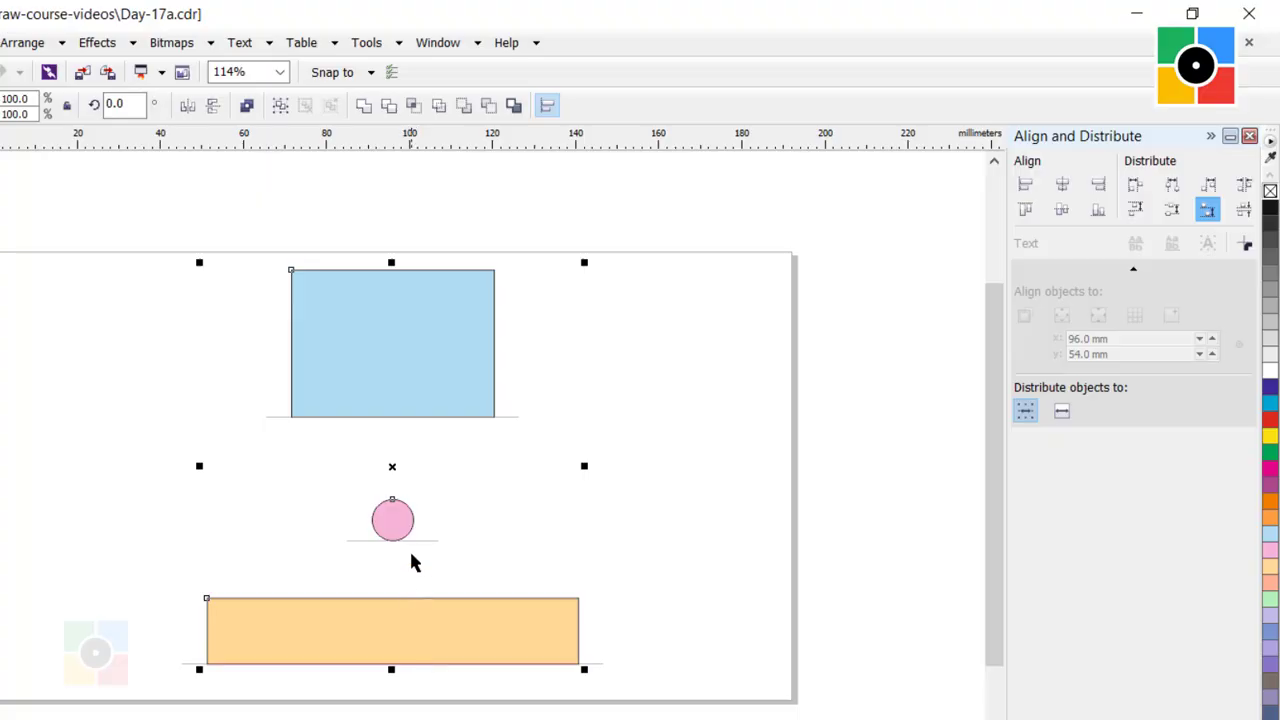
click(1244, 210)
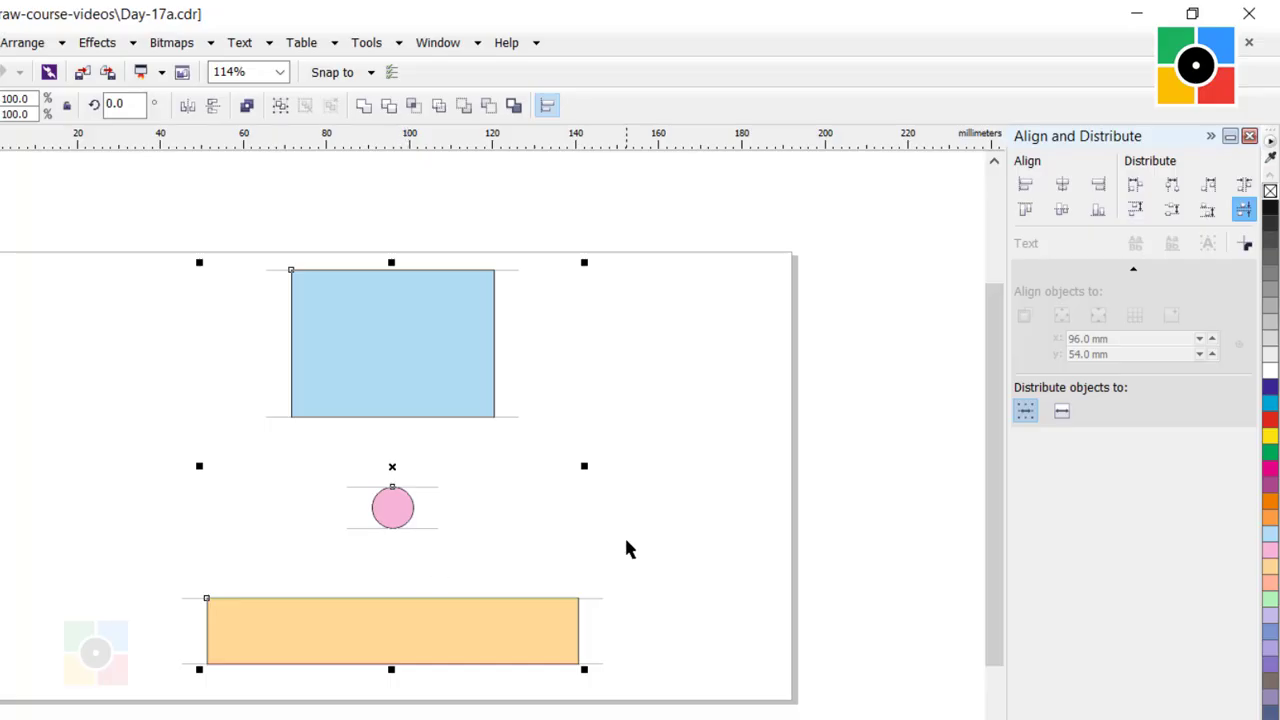
click(701, 380)
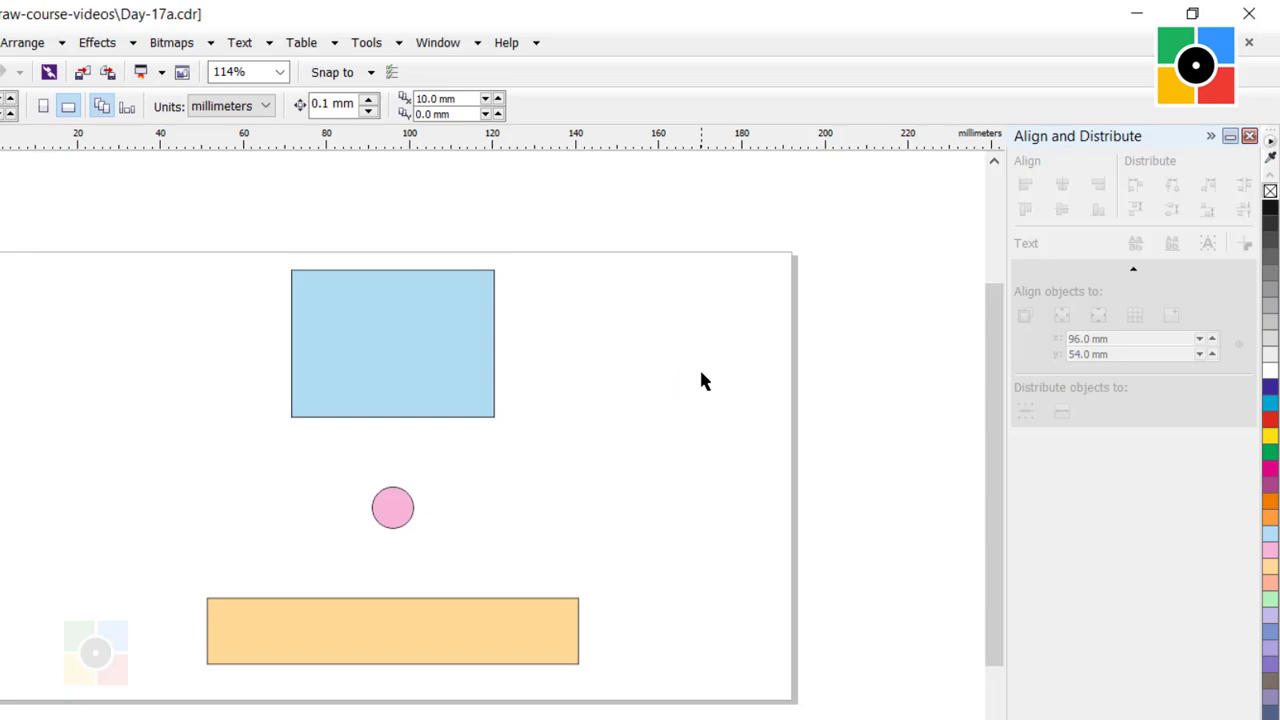